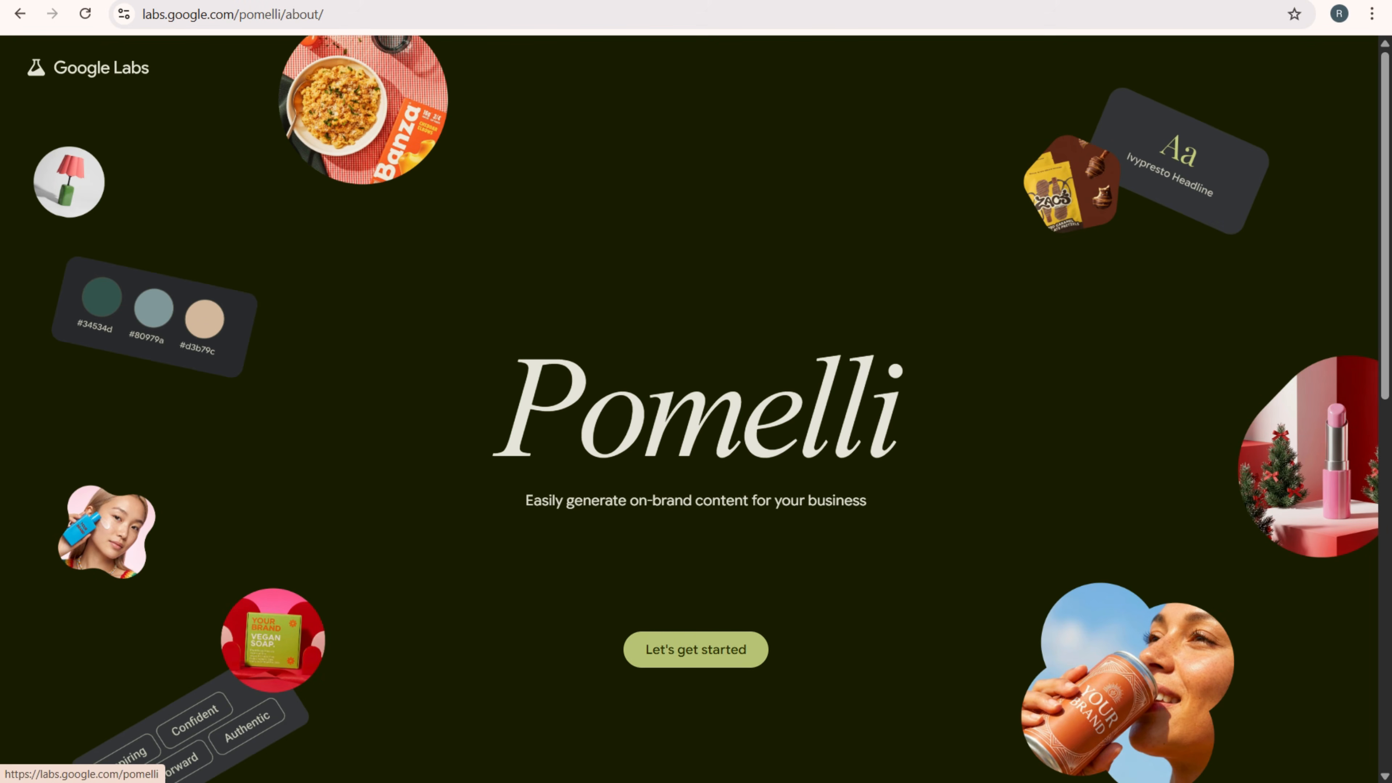
# - Start Pomelli, accept its terms and begin the onboarding from the welcome page
pyautogui.click(695, 649)
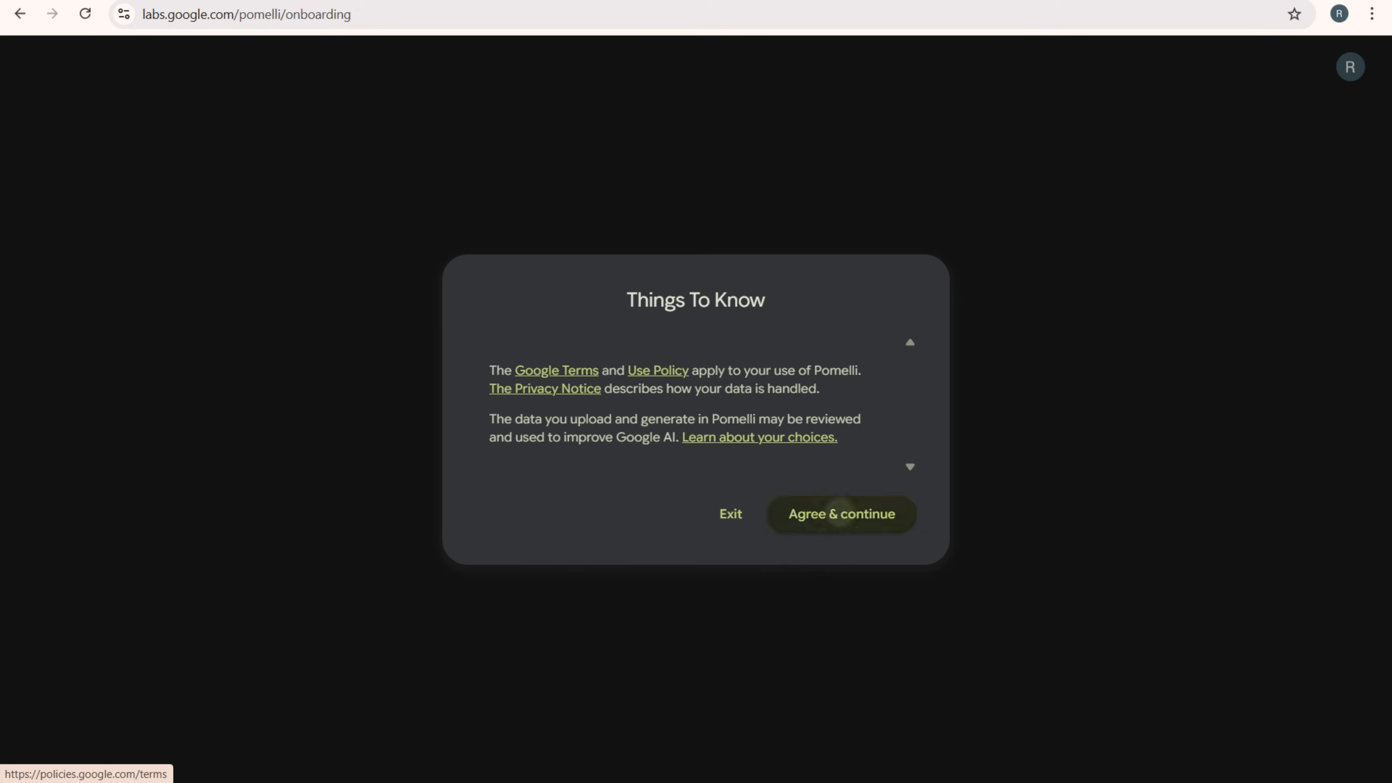
pyautogui.click(842, 514)
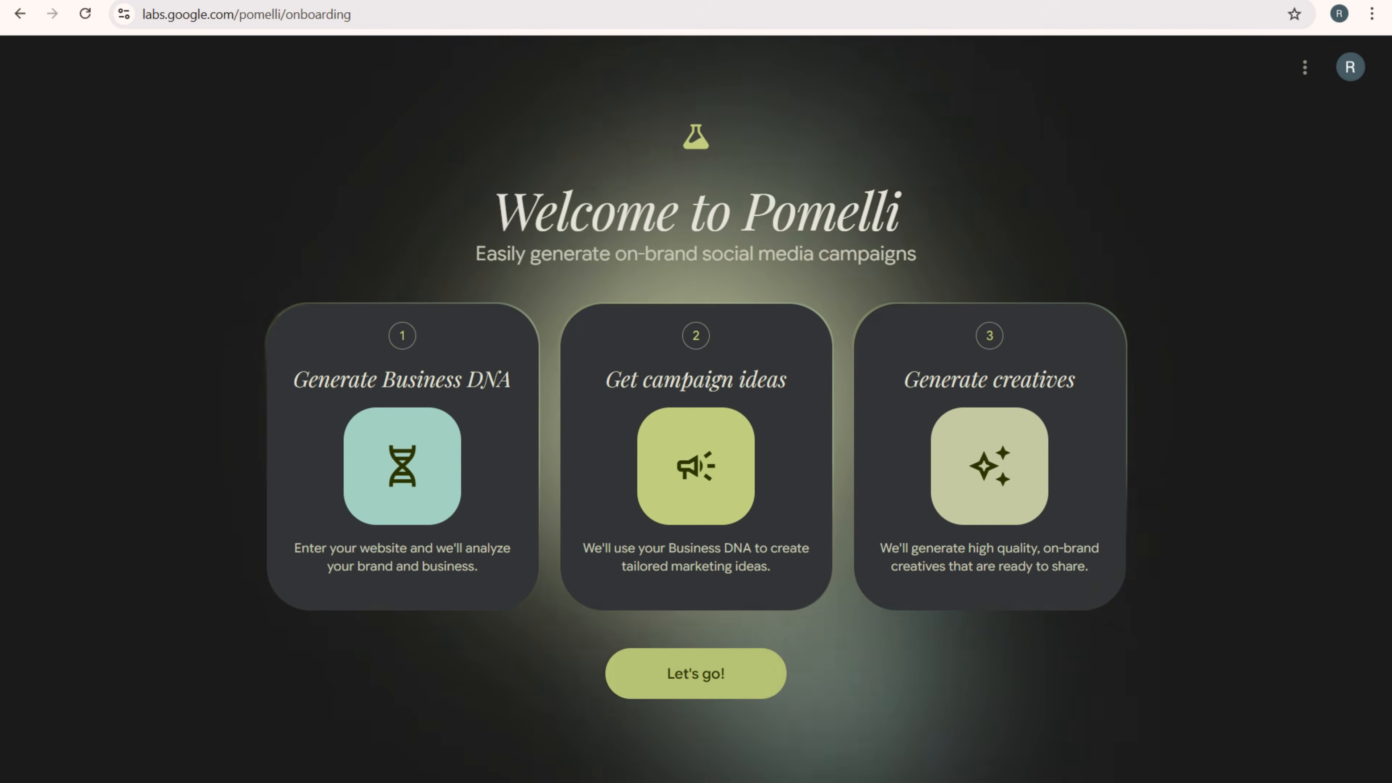
pyautogui.click(696, 673)
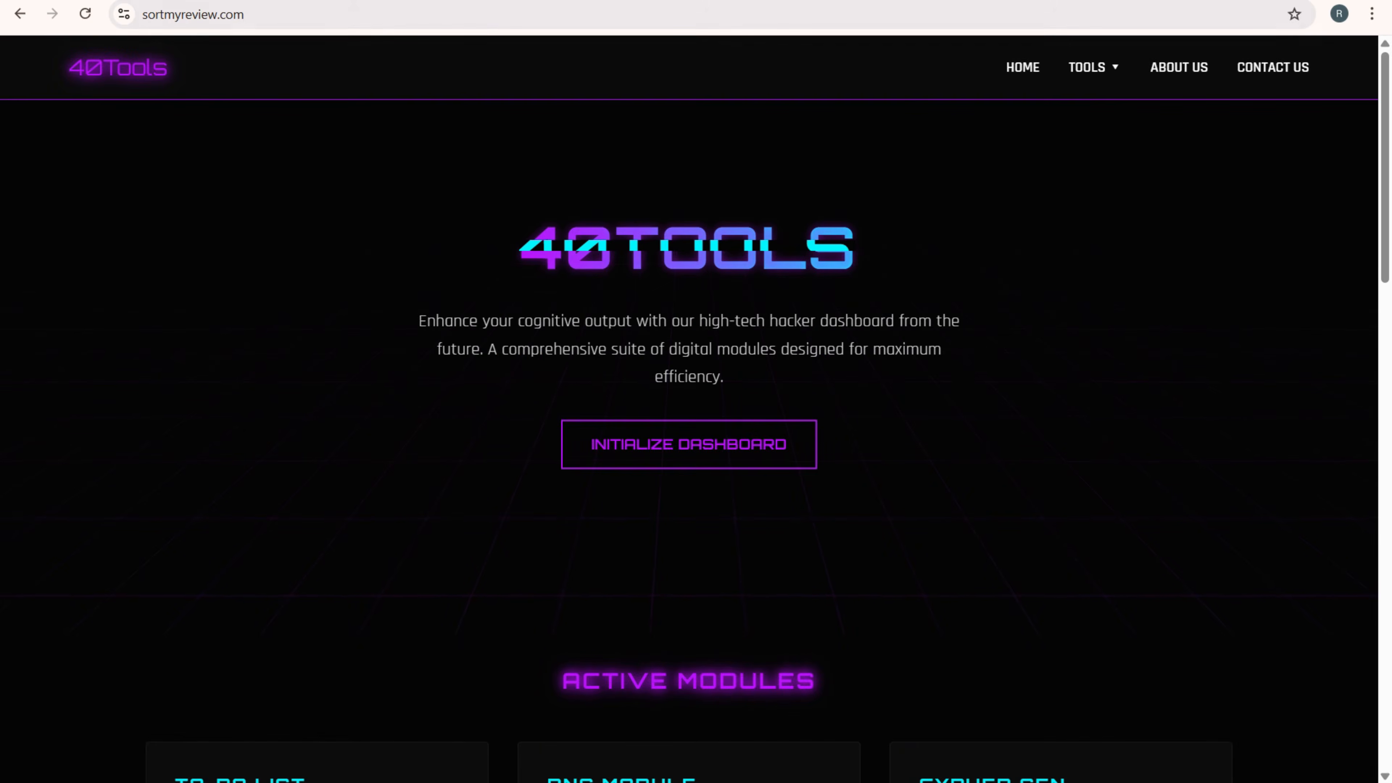
pyautogui.hotkey('ctrl', 'l')
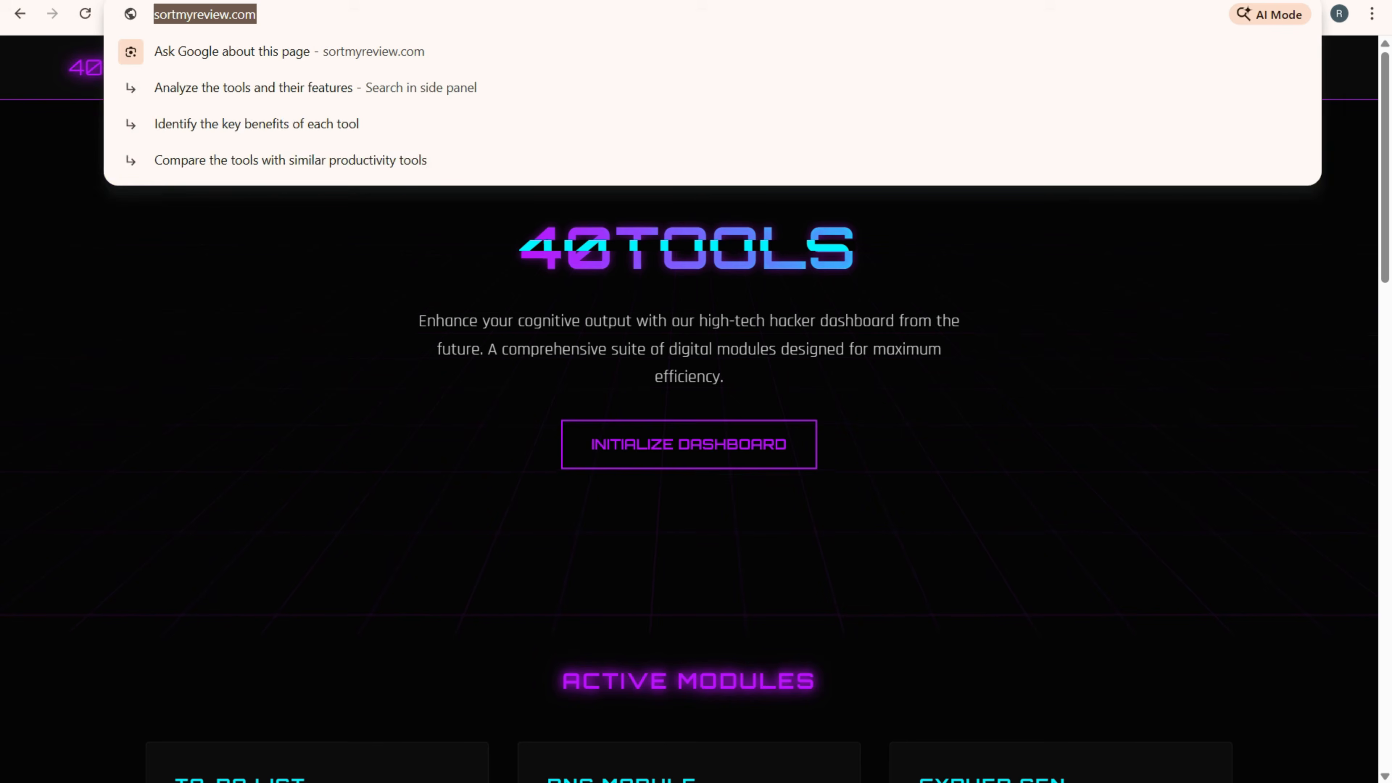
pyautogui.hotkey('ctrl', 'c')
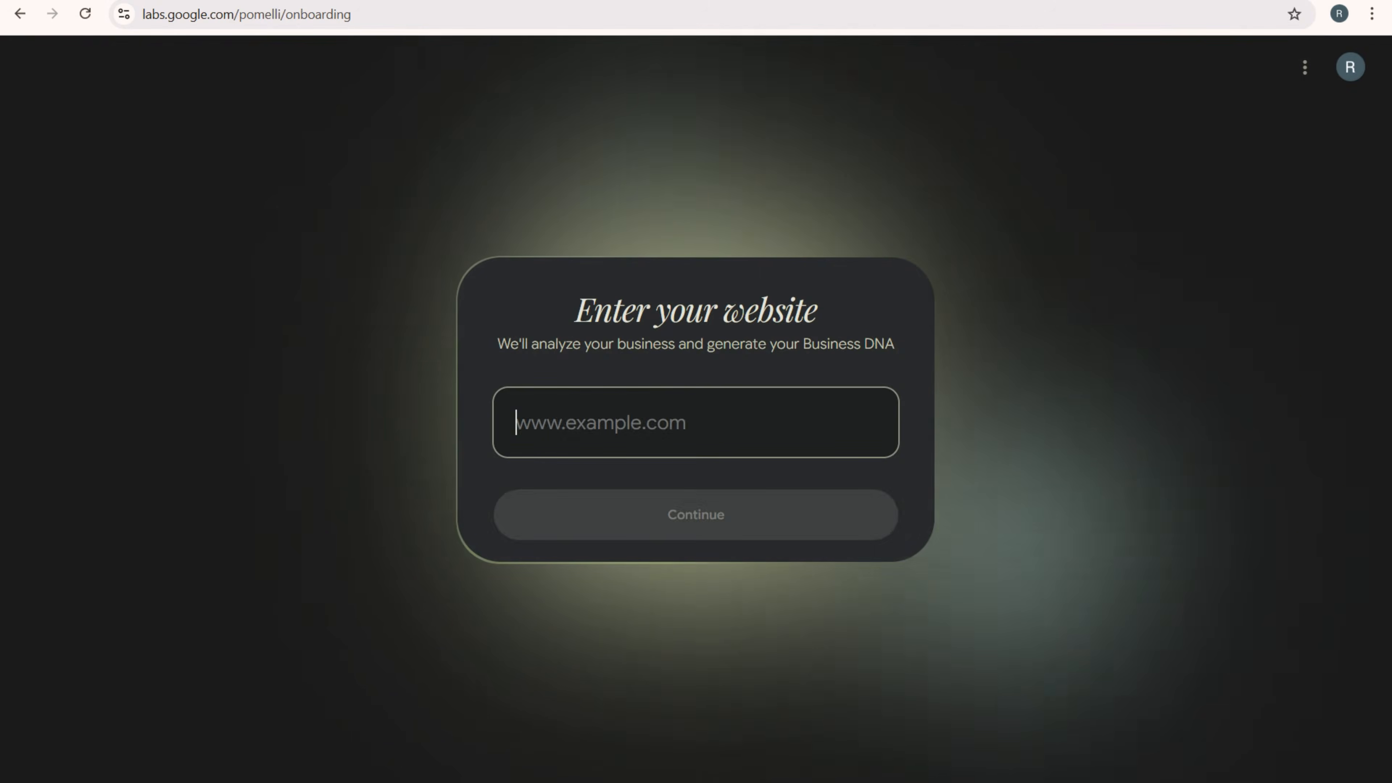
pyautogui.hotkey('ctrl', 'v')
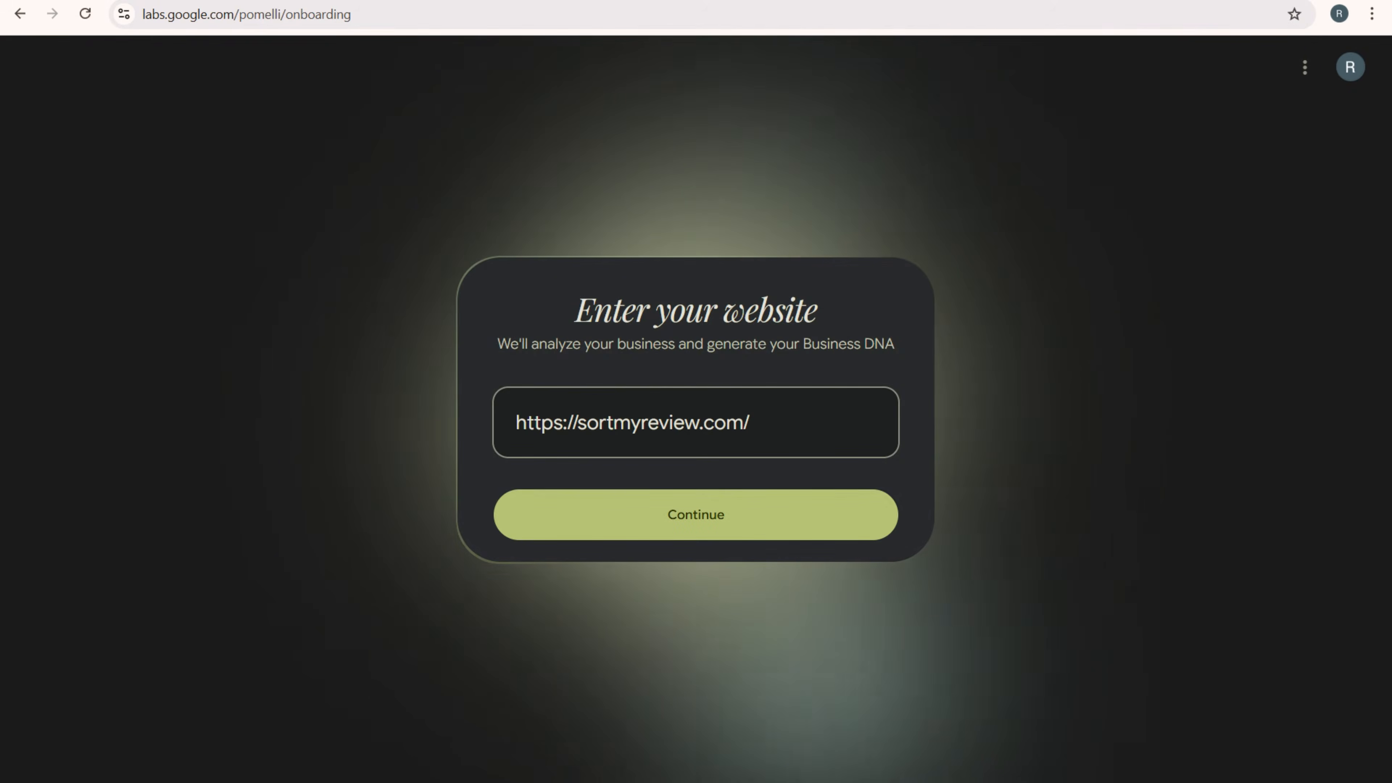
pyautogui.press('Return')
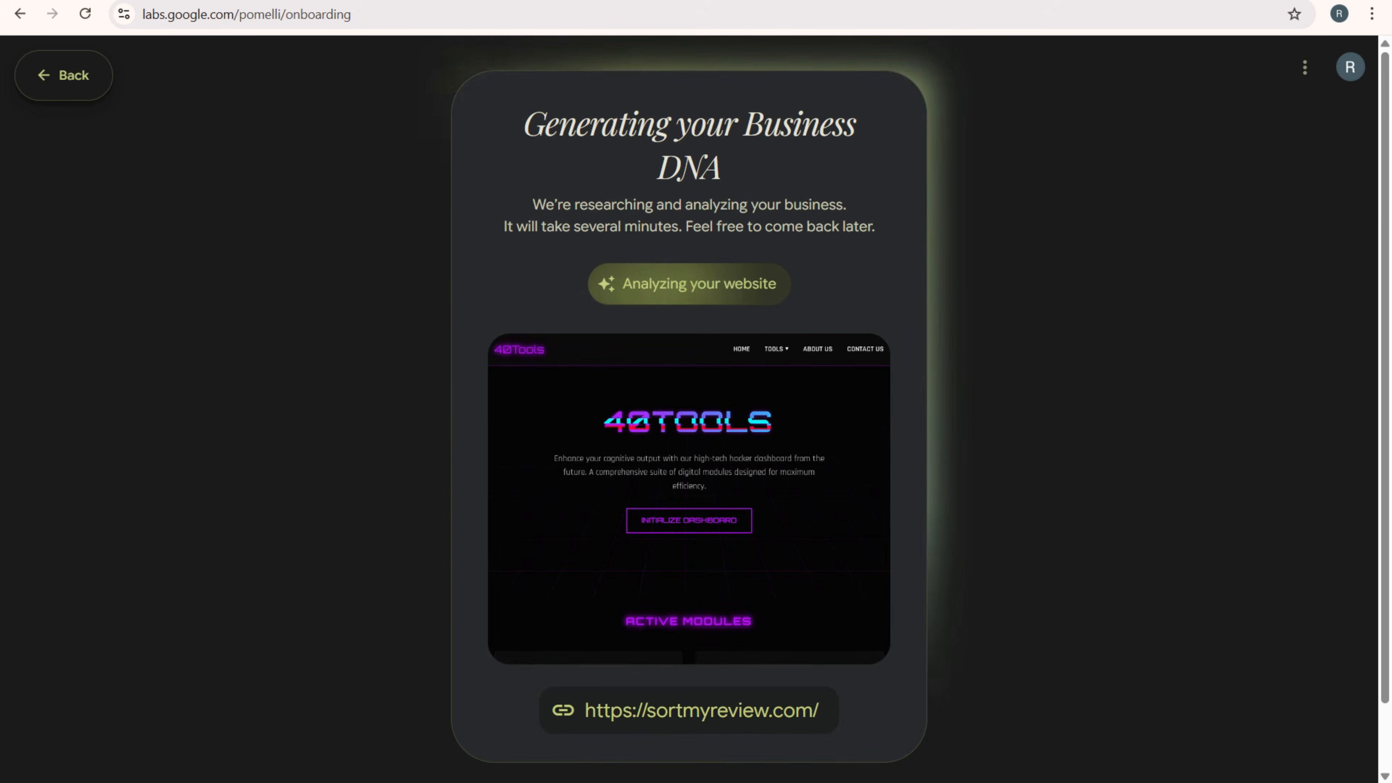
pyautogui.scroll(-1, 689, 384)
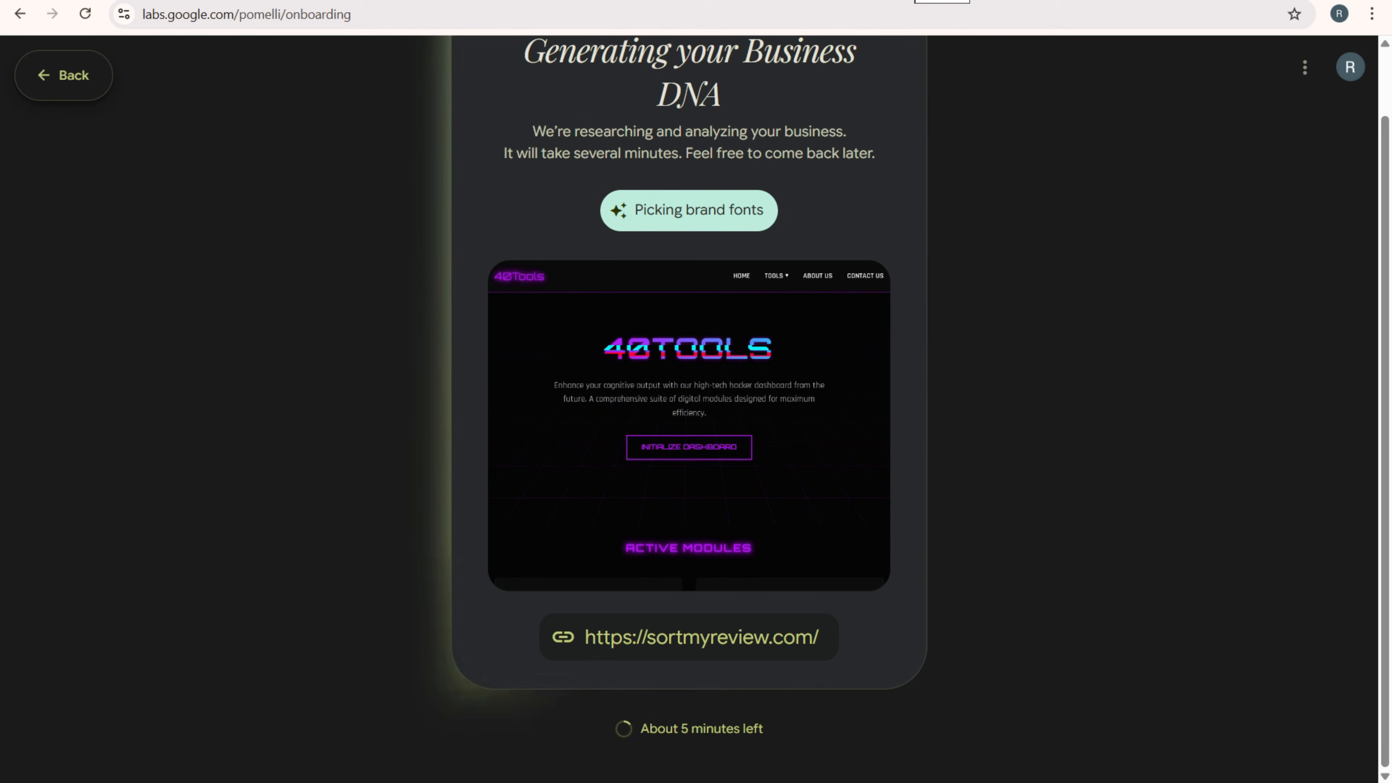
# - In a new browser tab, search Google for McDonald's and open the McDonald's India website
pyautogui.hotkey('ctrl', 't')
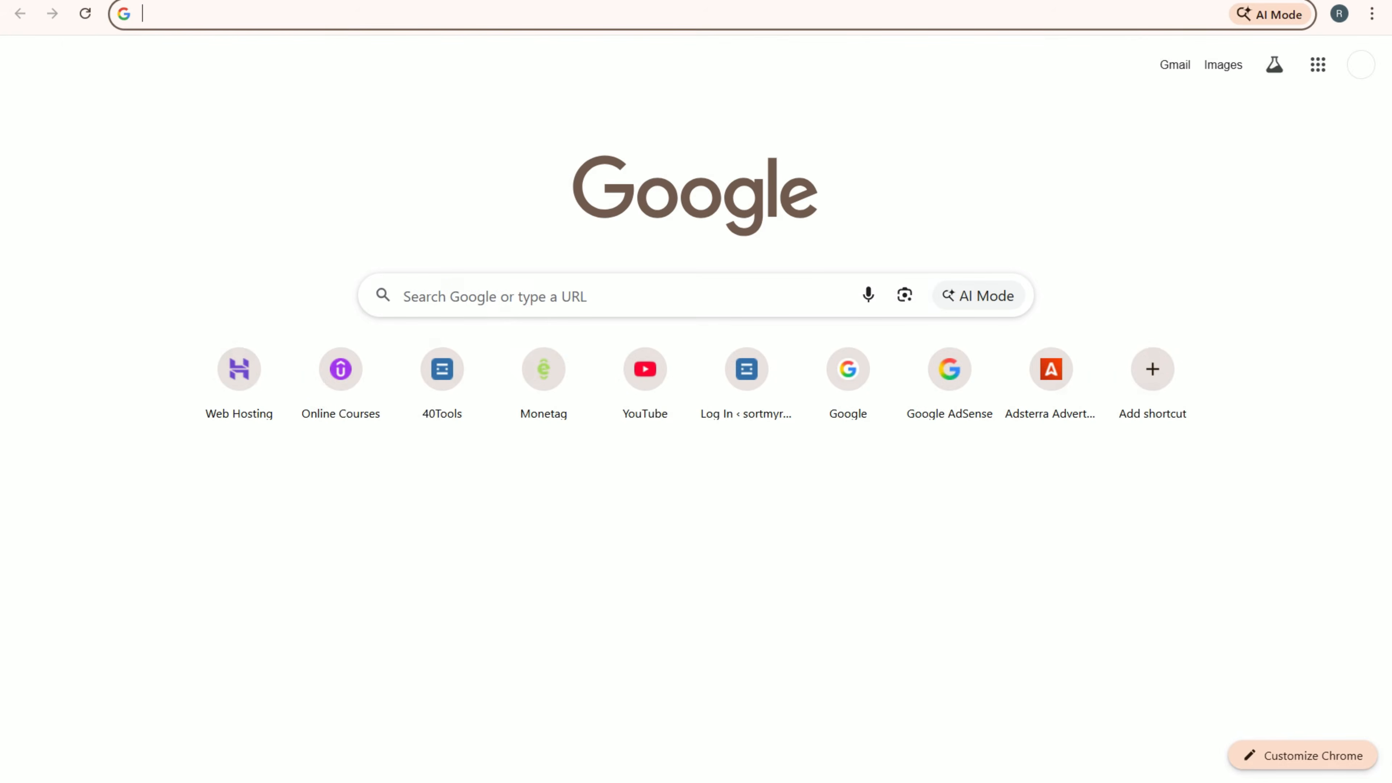
pyautogui.write('goo')
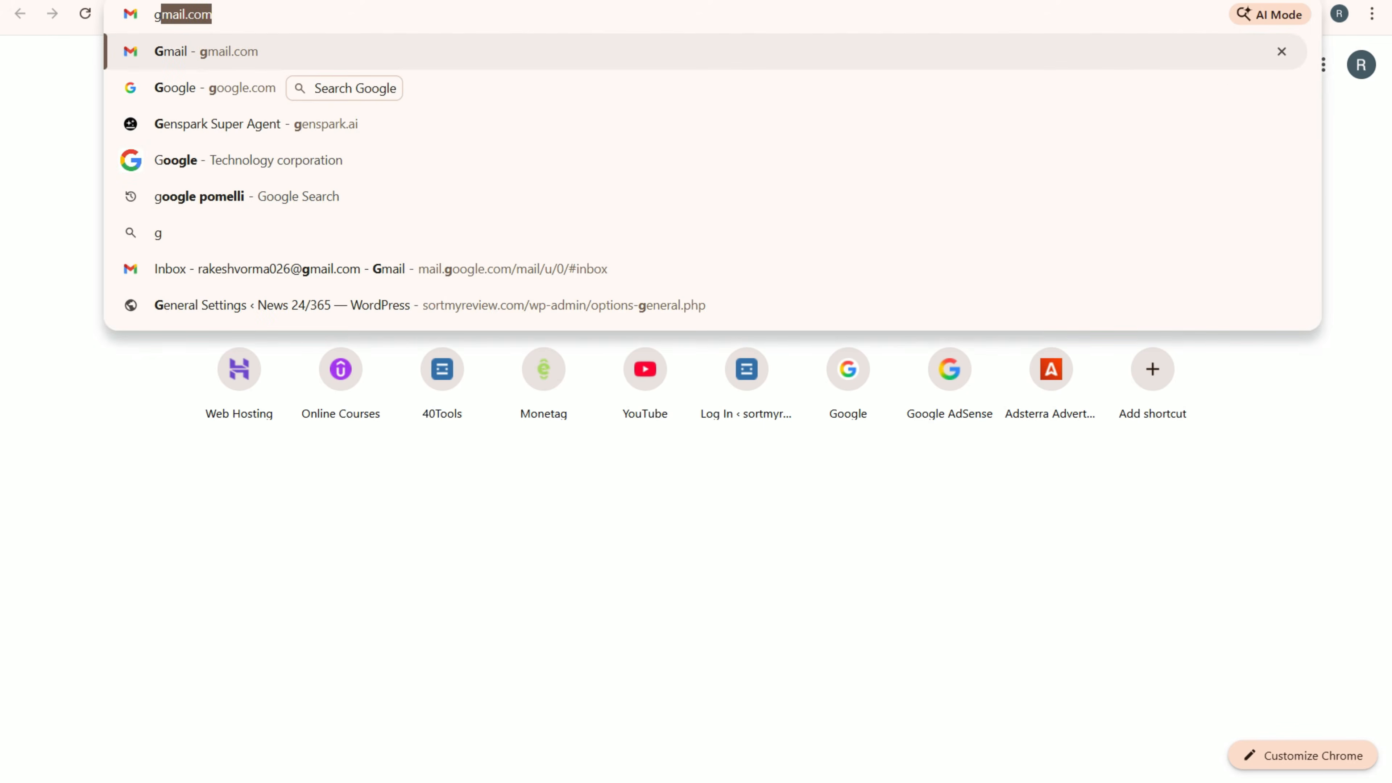
pyautogui.press('Return')
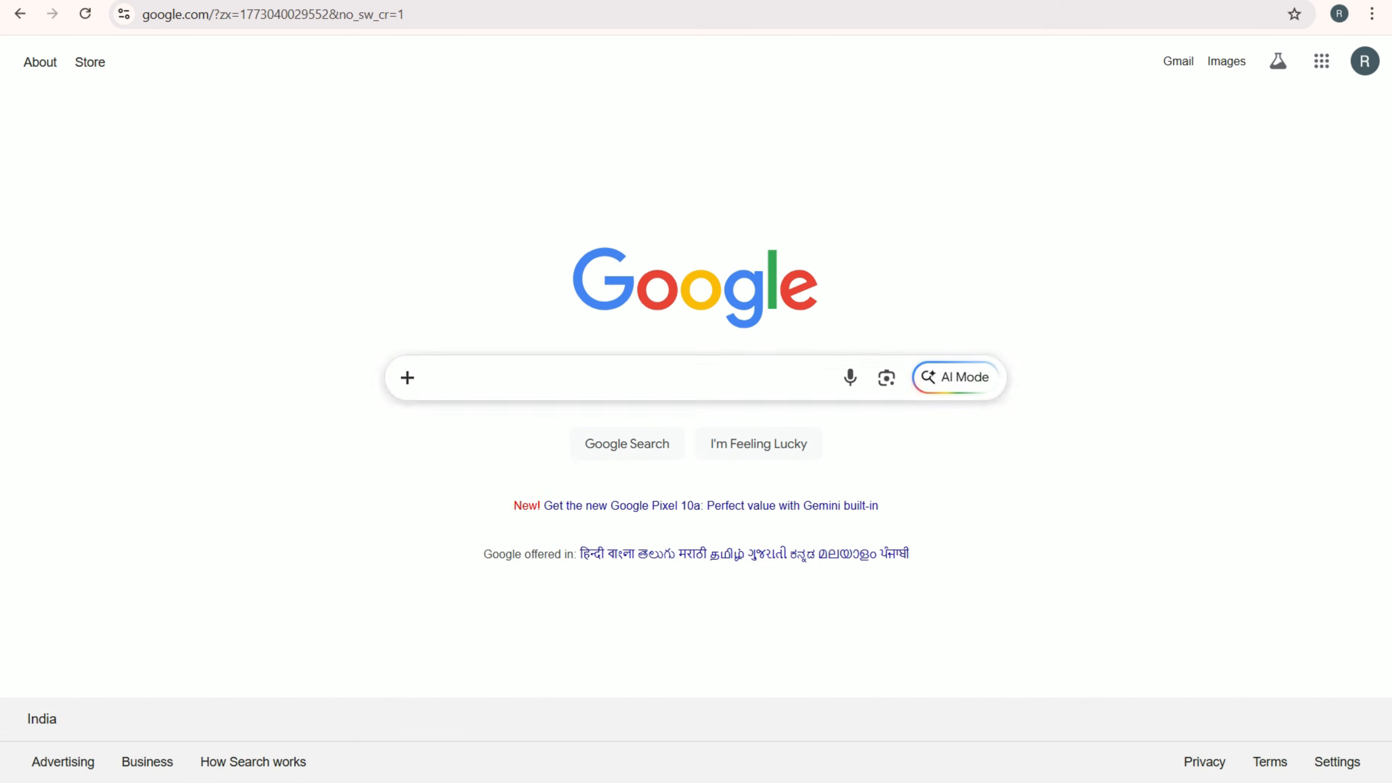
pyautogui.click(630, 377)
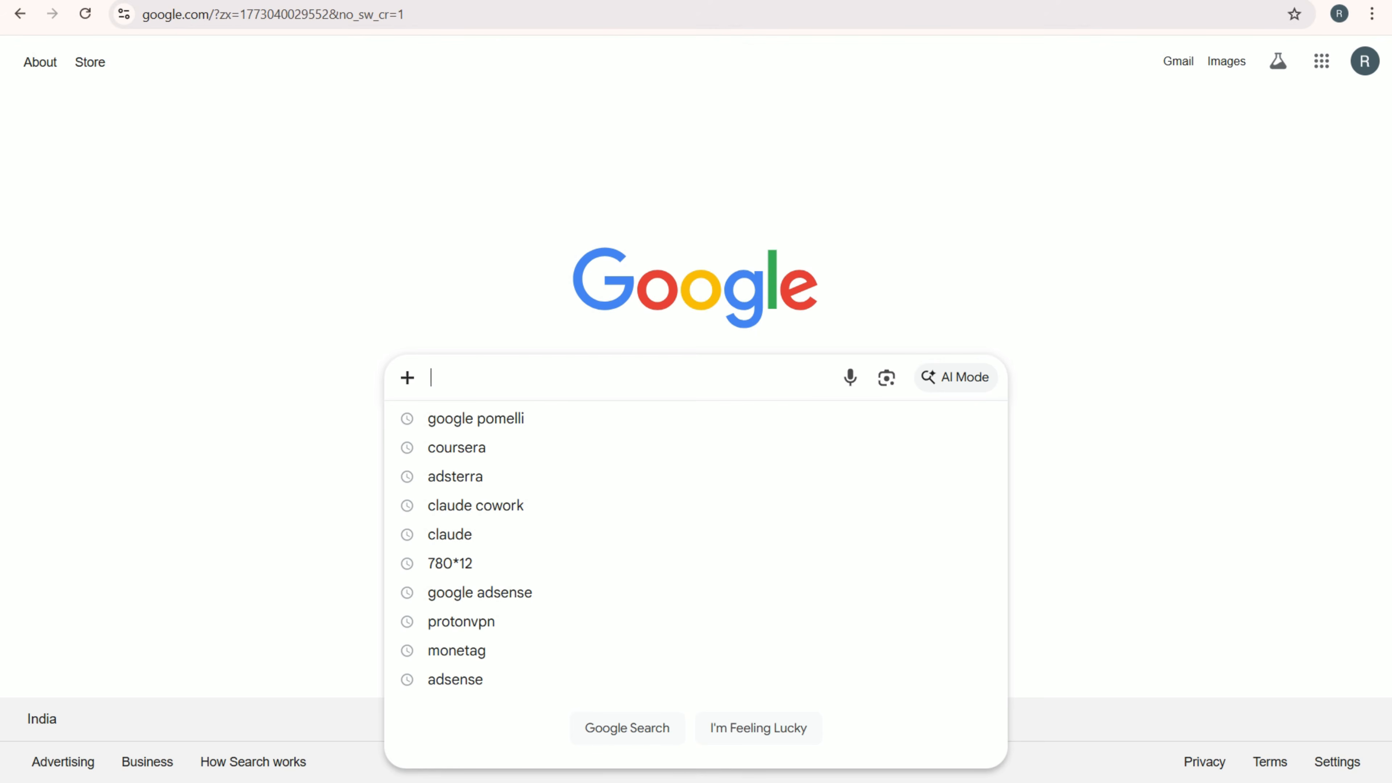
pyautogui.write('mc d')
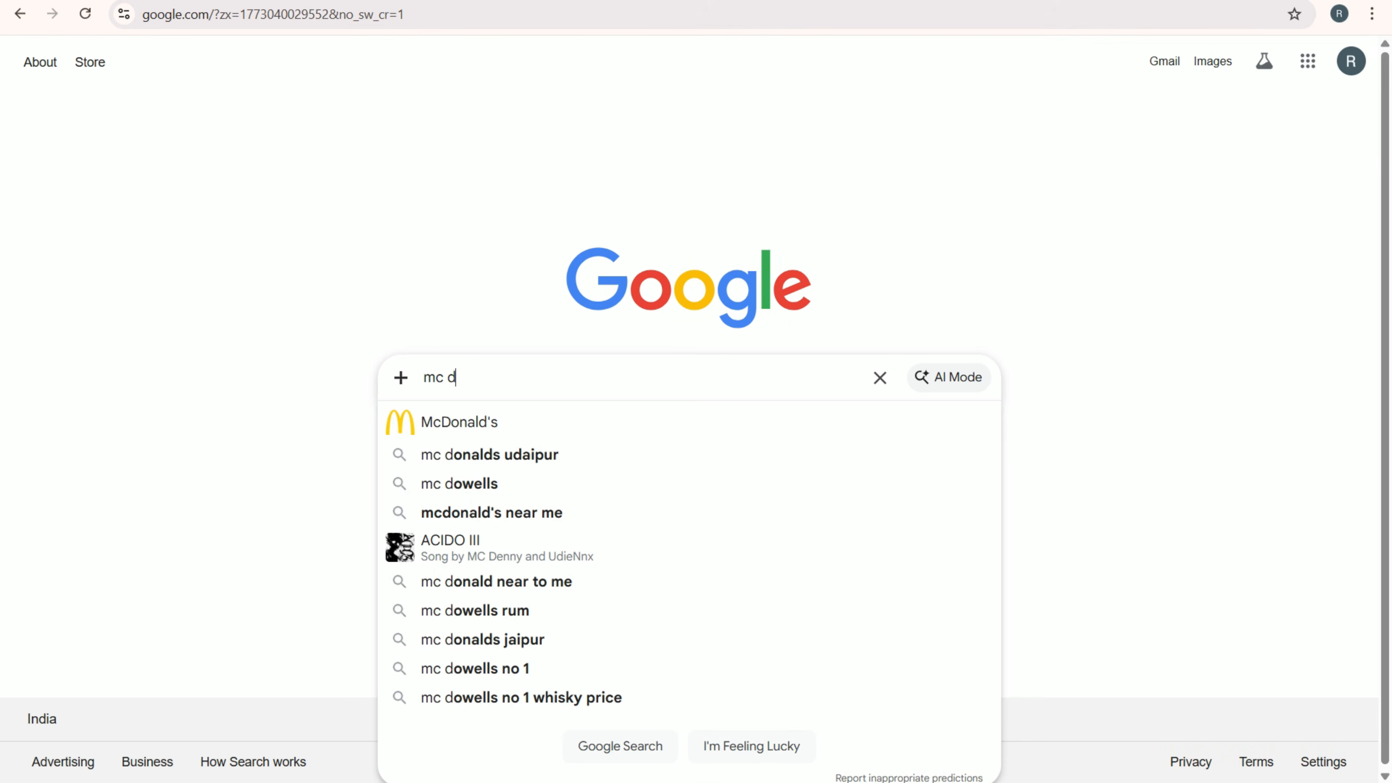
pyautogui.click(494, 422)
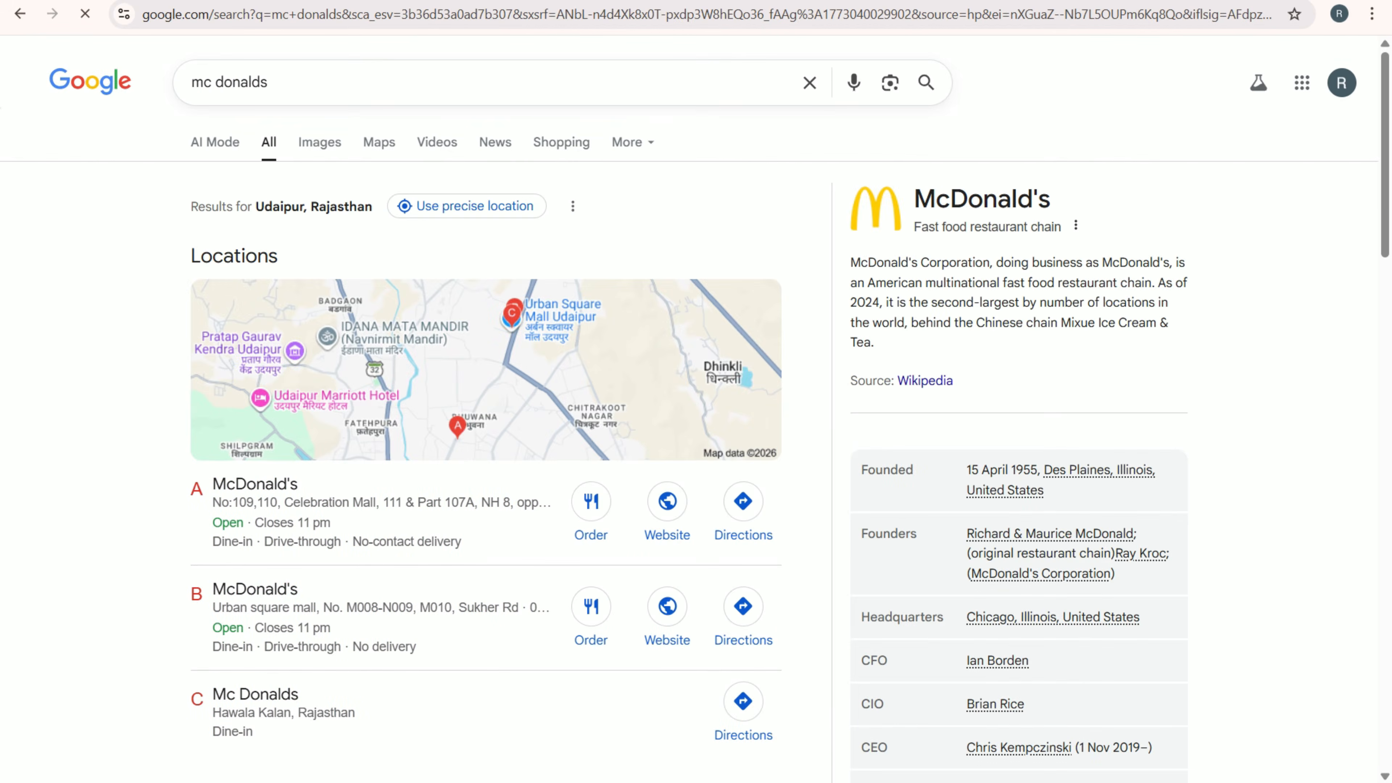
pyautogui.scroll(-10, 696, 439)
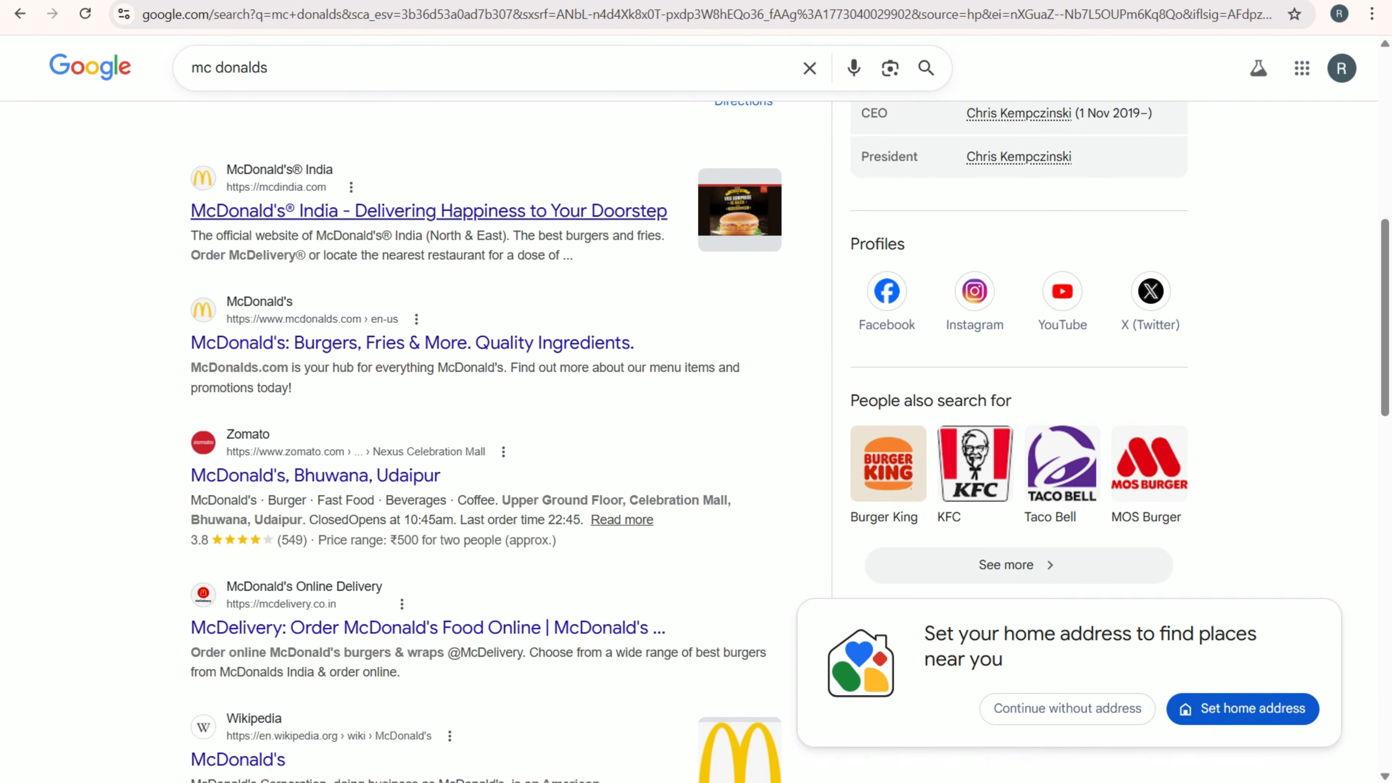
pyautogui.click(383, 211)
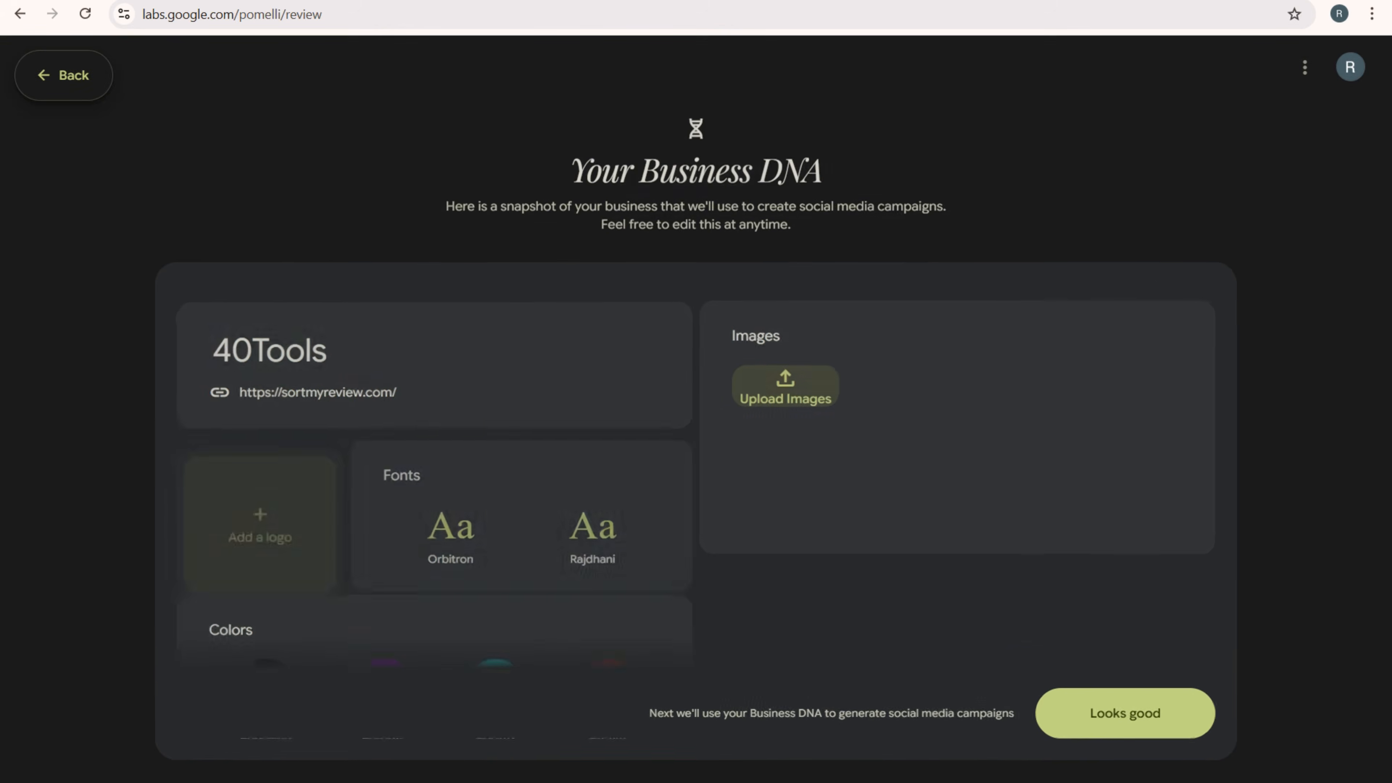
# - Review the generated Business DNA, from logo, fonts and colors to tagline, brand values, aesthetic, tone of voice and business overview
pyautogui.scroll(-5, 433, 478)
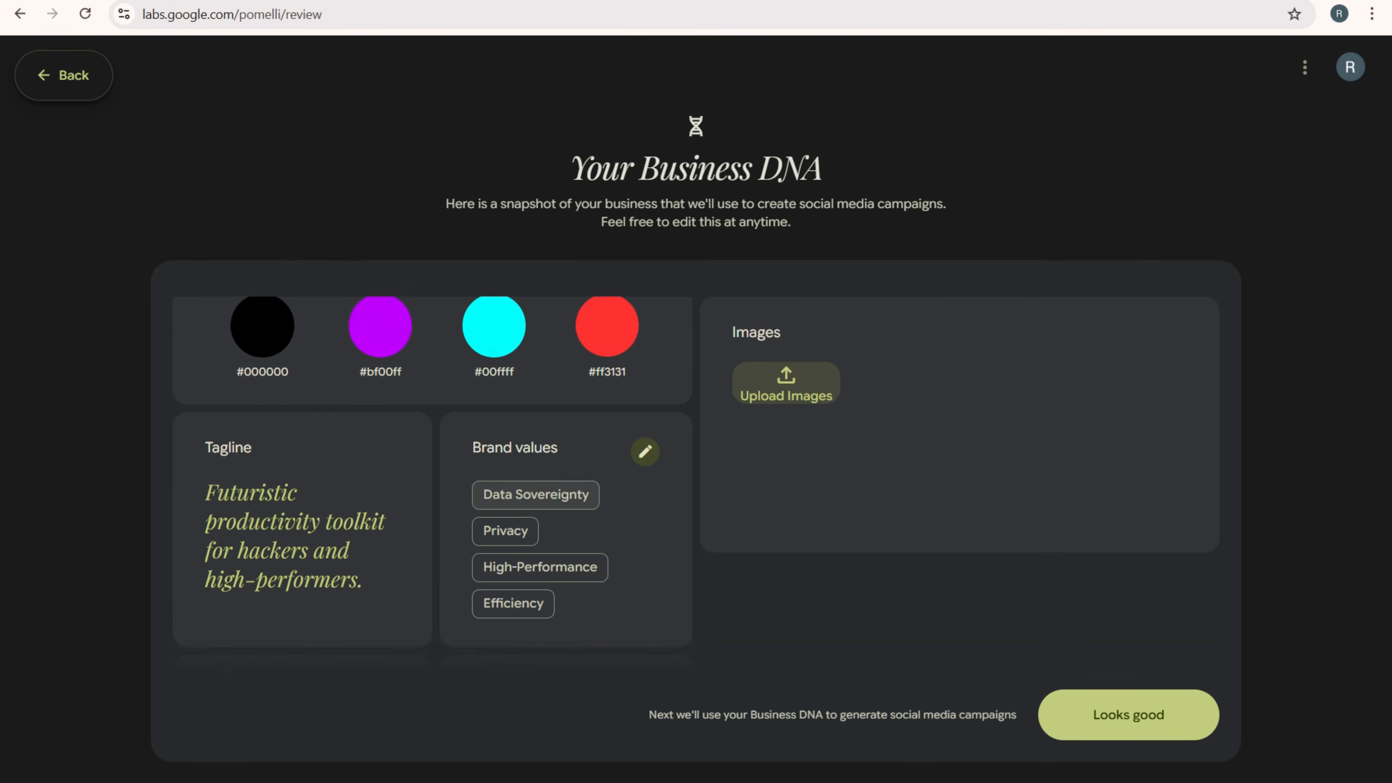
pyautogui.scroll(3, 433, 477)
pyautogui.scroll(3, 433, 477)
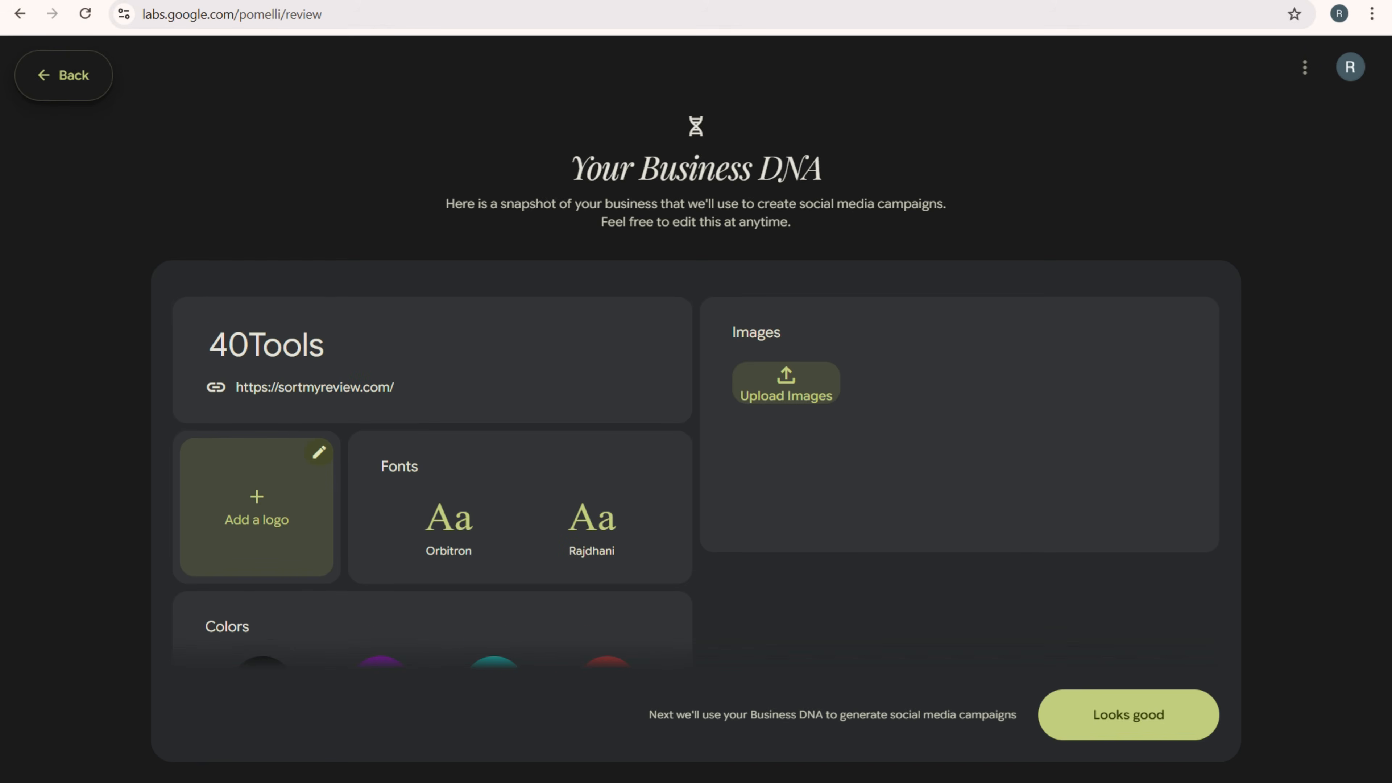
pyautogui.scroll(-3, 433, 471)
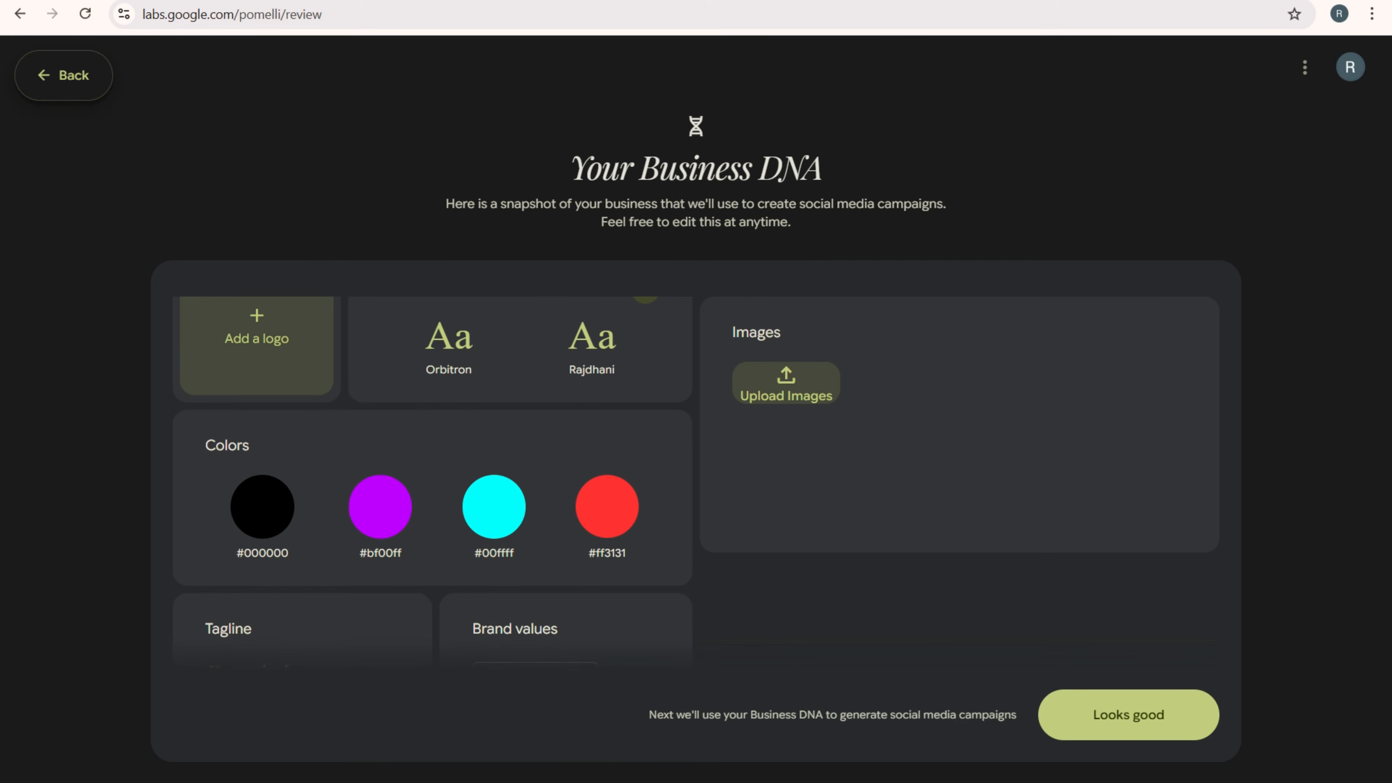
pyautogui.scroll(-2, 432, 438)
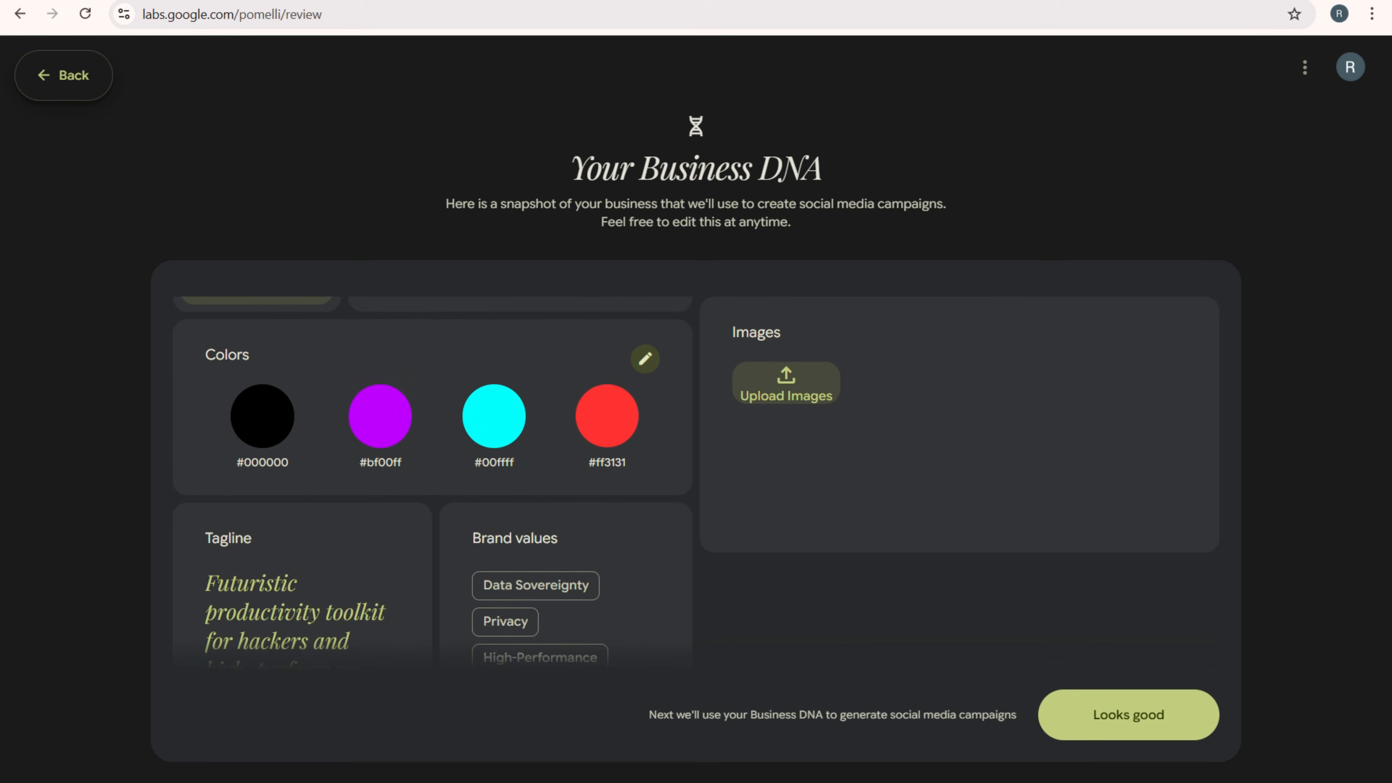
pyautogui.scroll(-2, 433, 481)
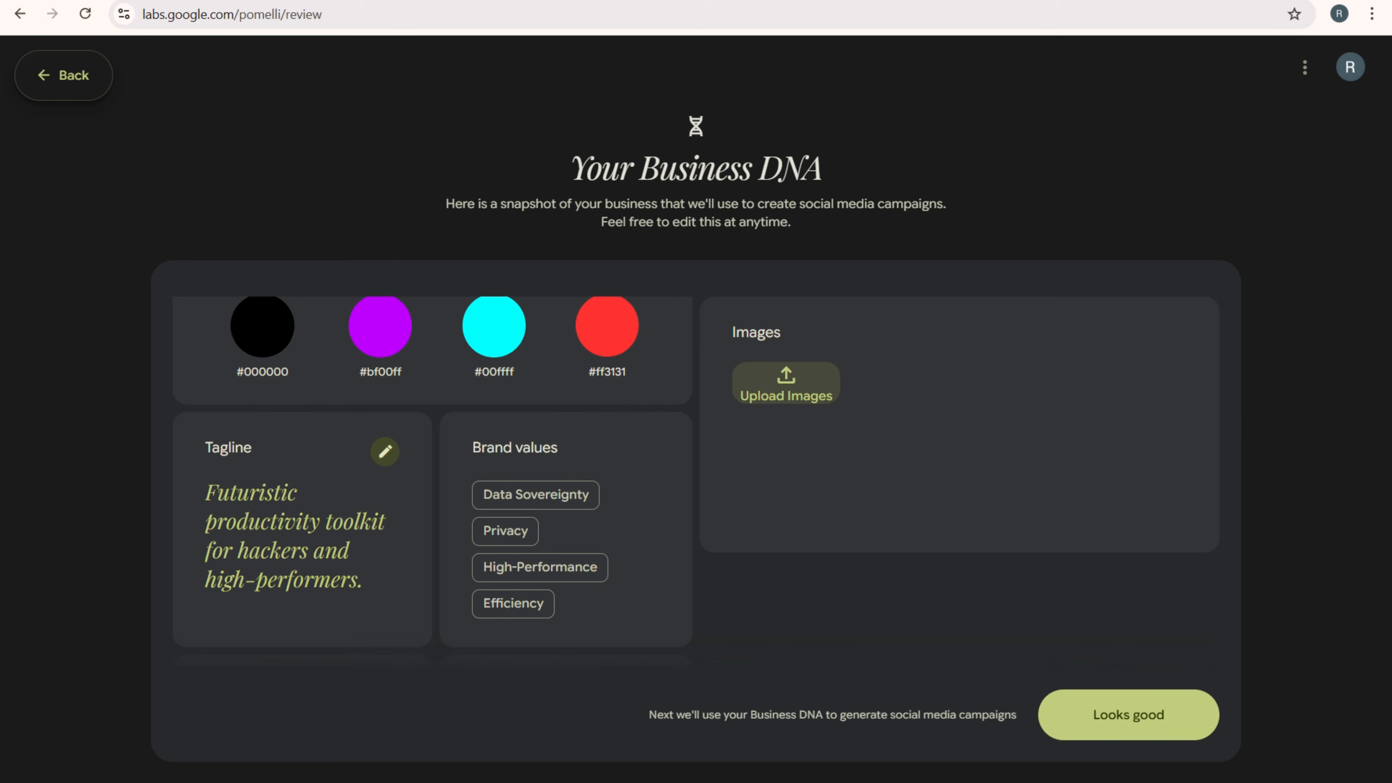
pyautogui.scroll(-7, 433, 472)
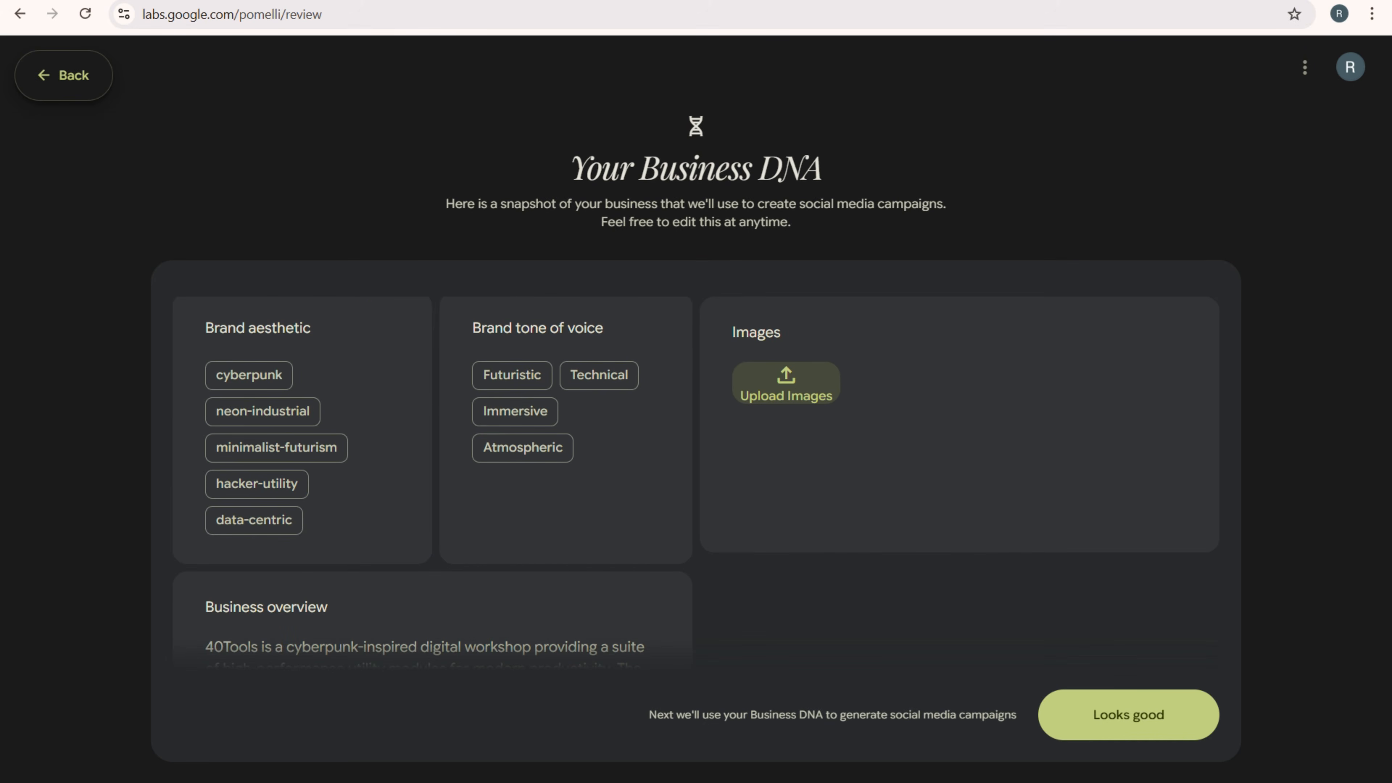
pyautogui.scroll(-3, 433, 471)
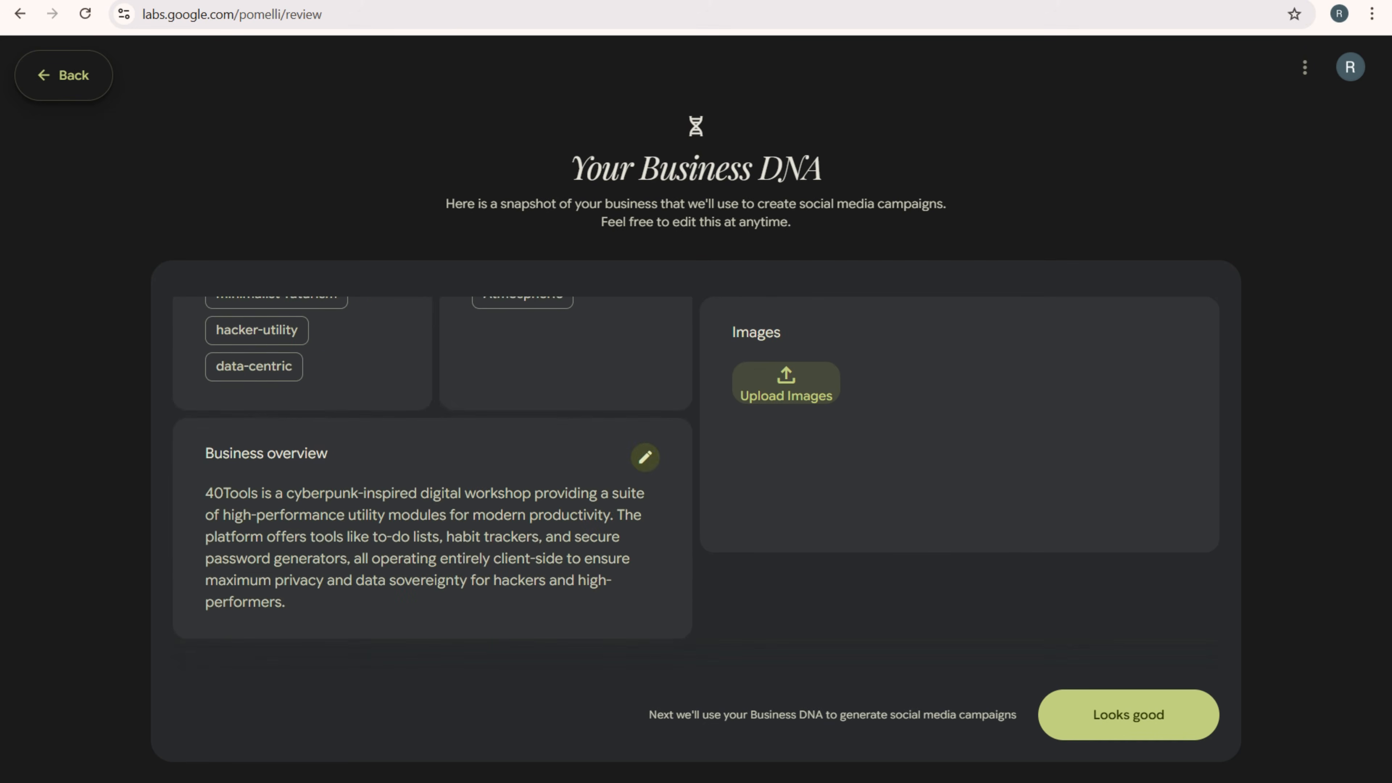
pyautogui.scroll(12, 433, 472)
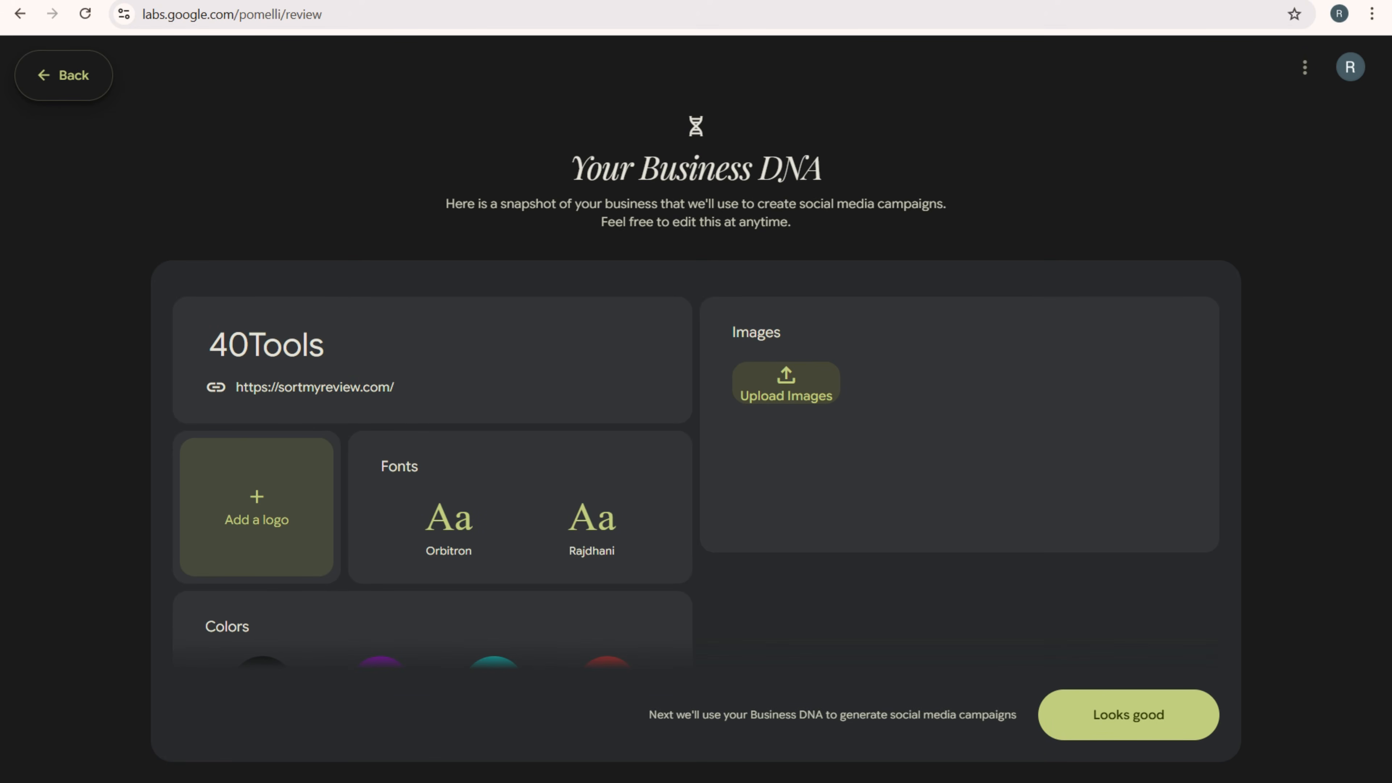
pyautogui.scroll(-8, 433, 482)
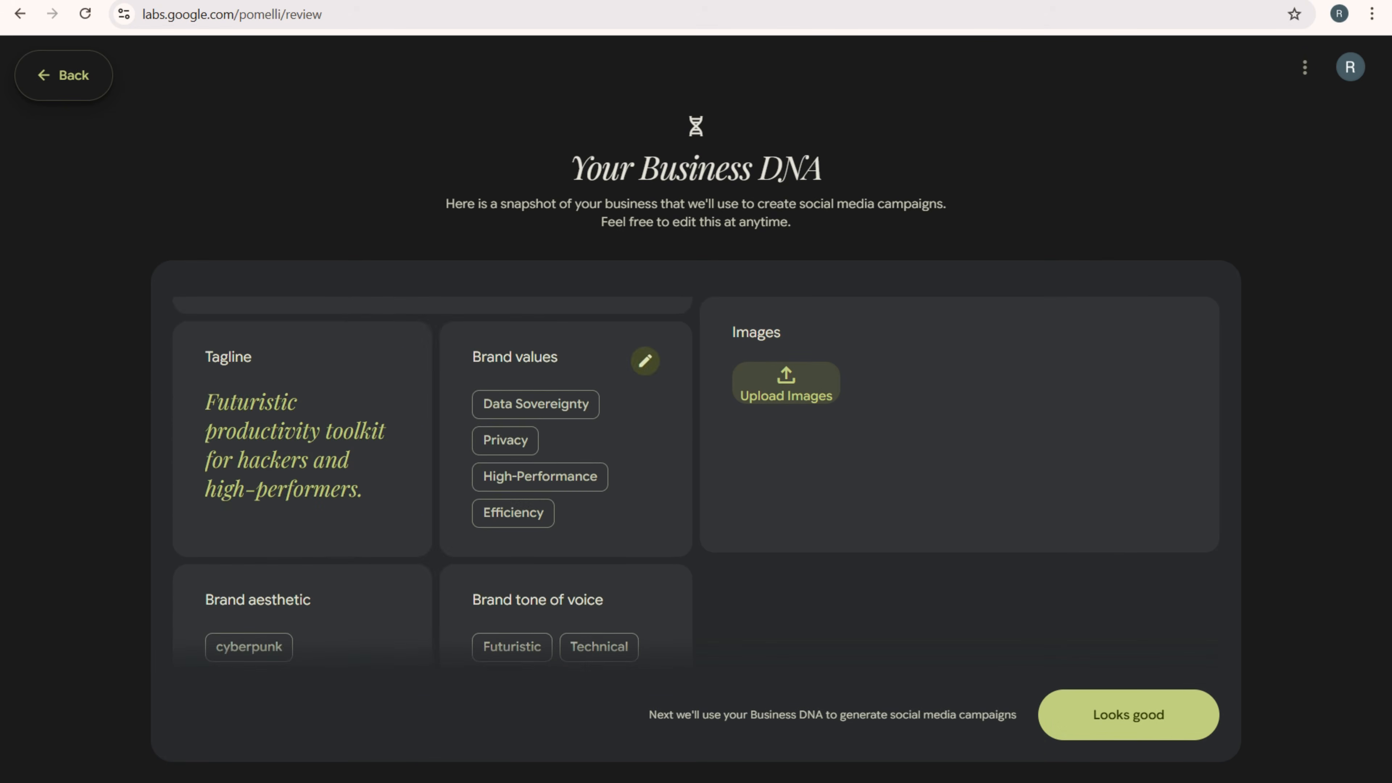
pyautogui.scroll(6, 433, 482)
pyautogui.scroll(2, 432, 482)
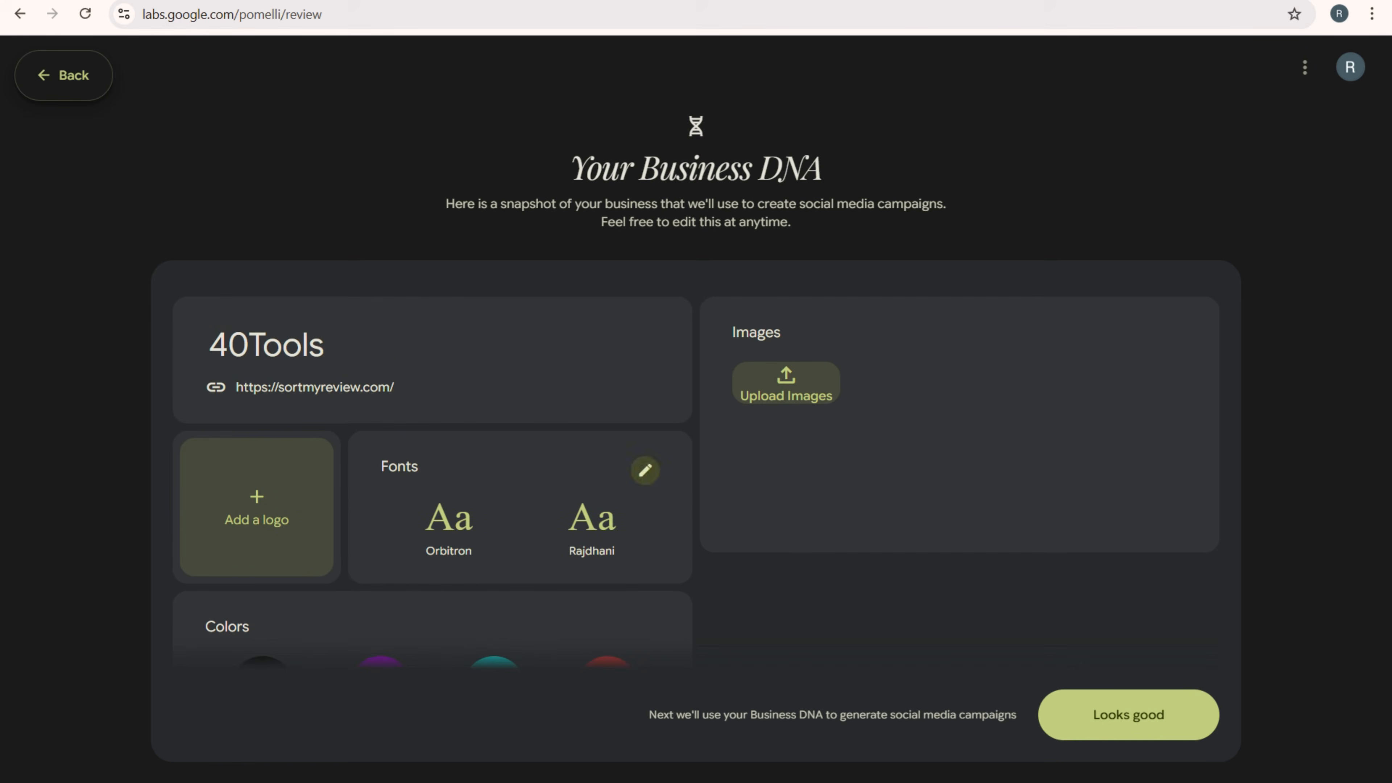
# - Change the first brand font to Montserrat and apply it to the Business DNA
pyautogui.click(645, 469)
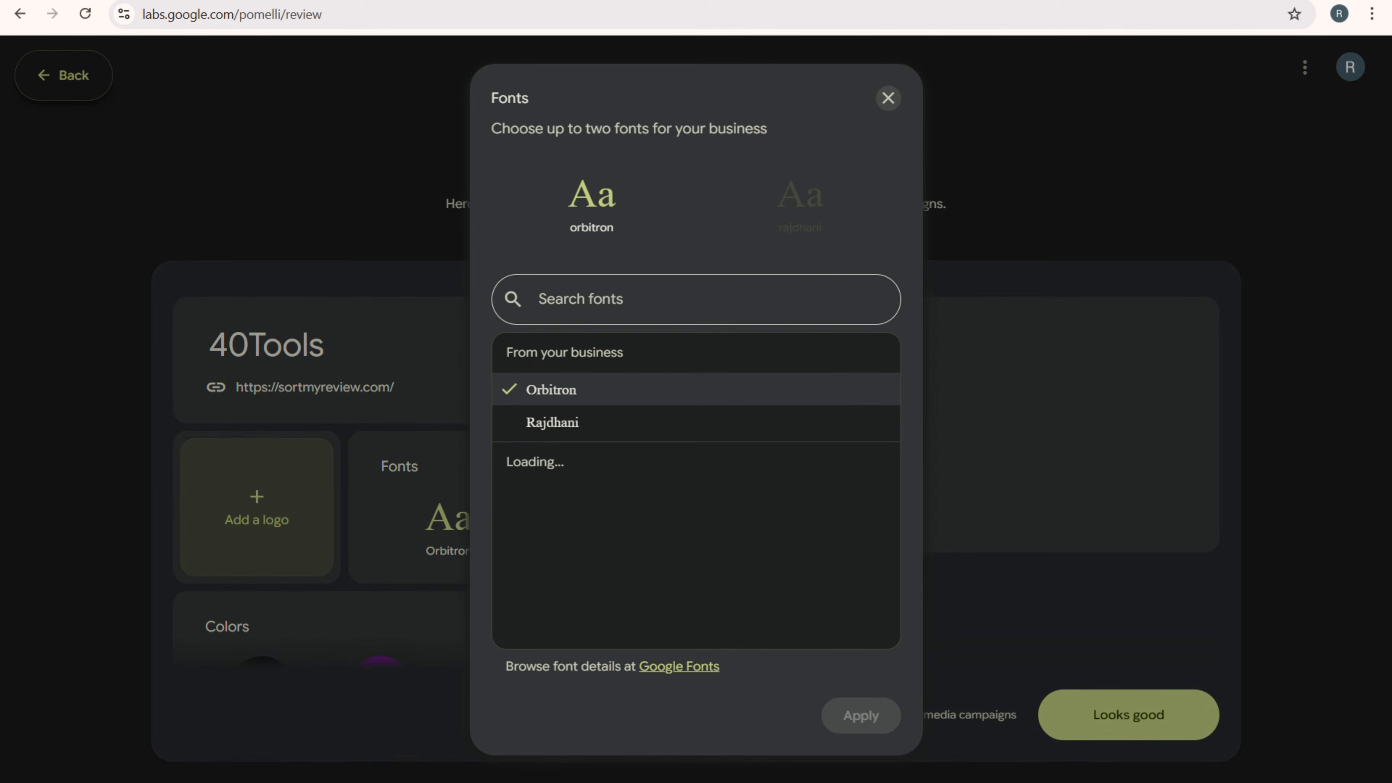
pyautogui.click(645, 299)
pyautogui.write('mont')
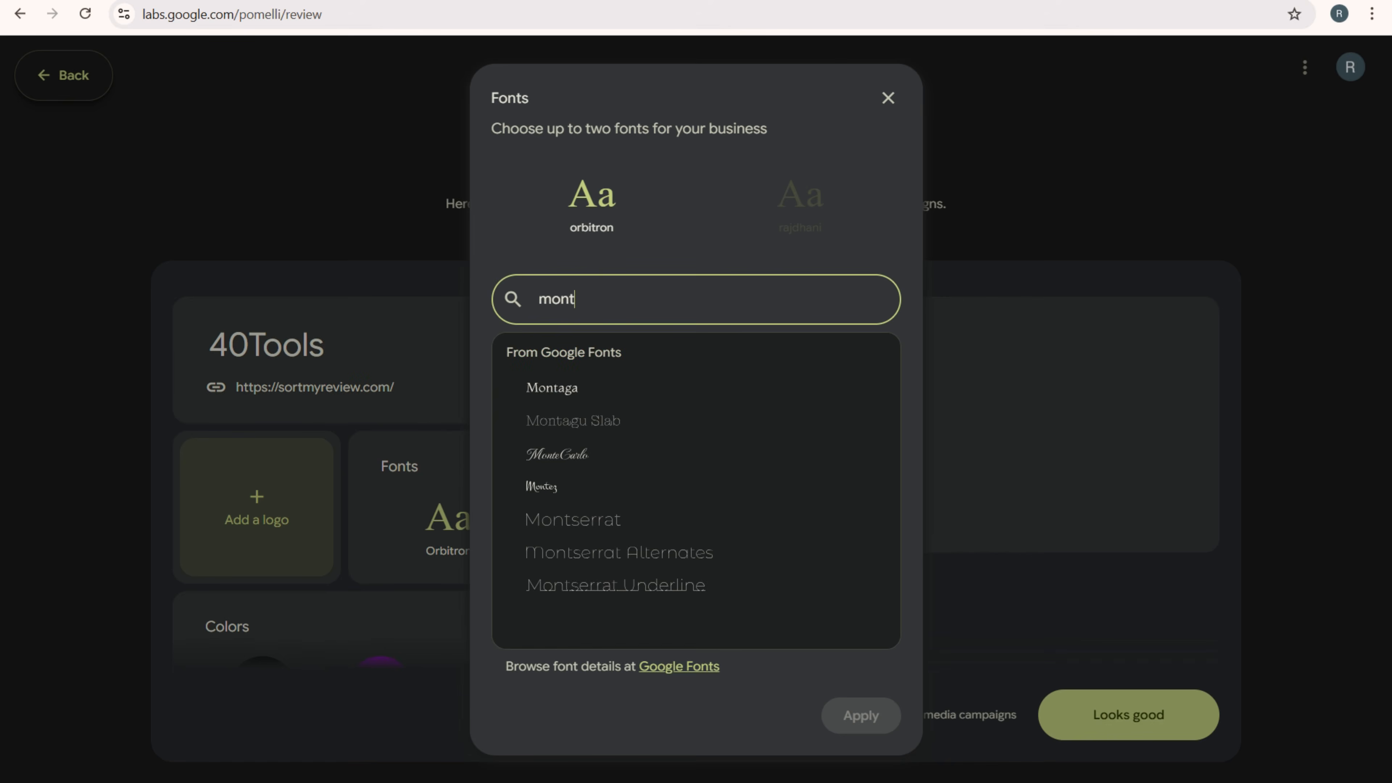
pyautogui.write('s')
pyautogui.click(630, 389)
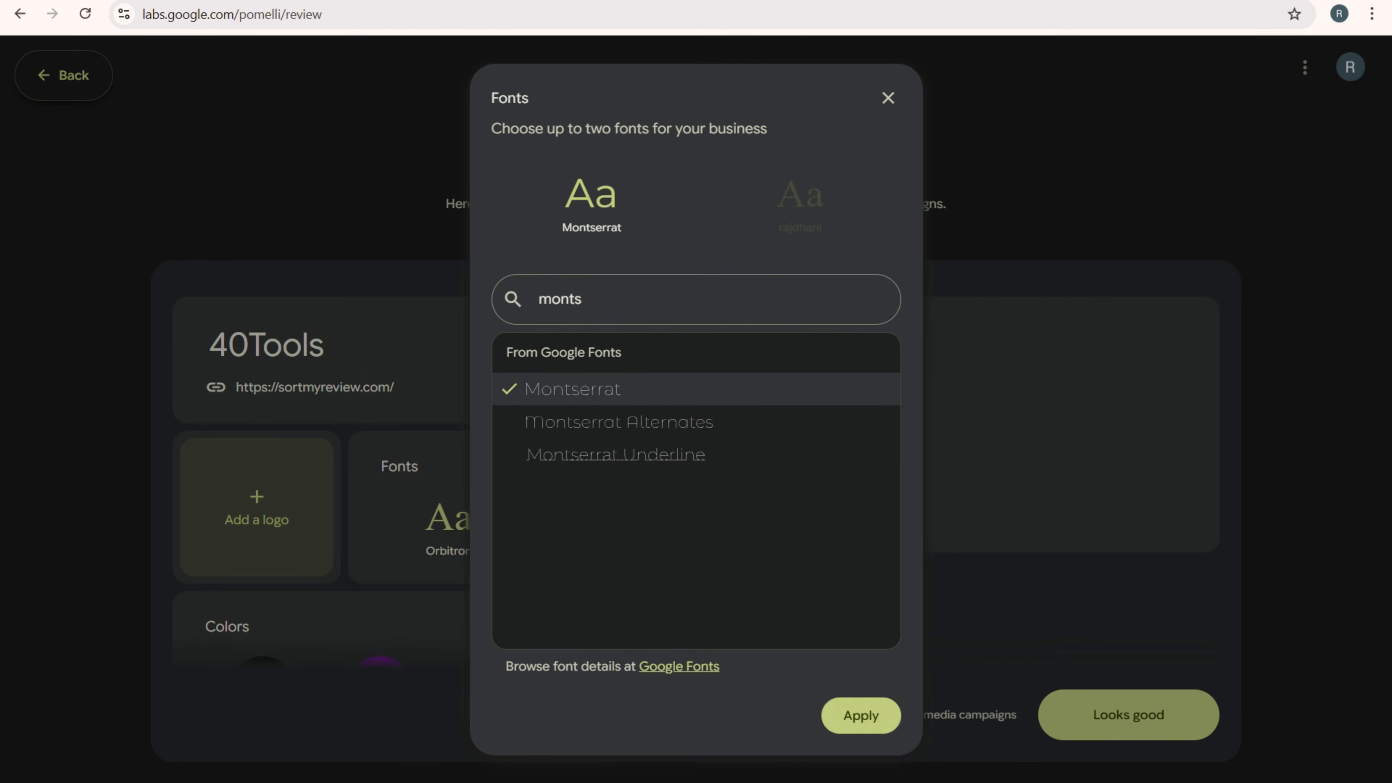
pyautogui.click(861, 716)
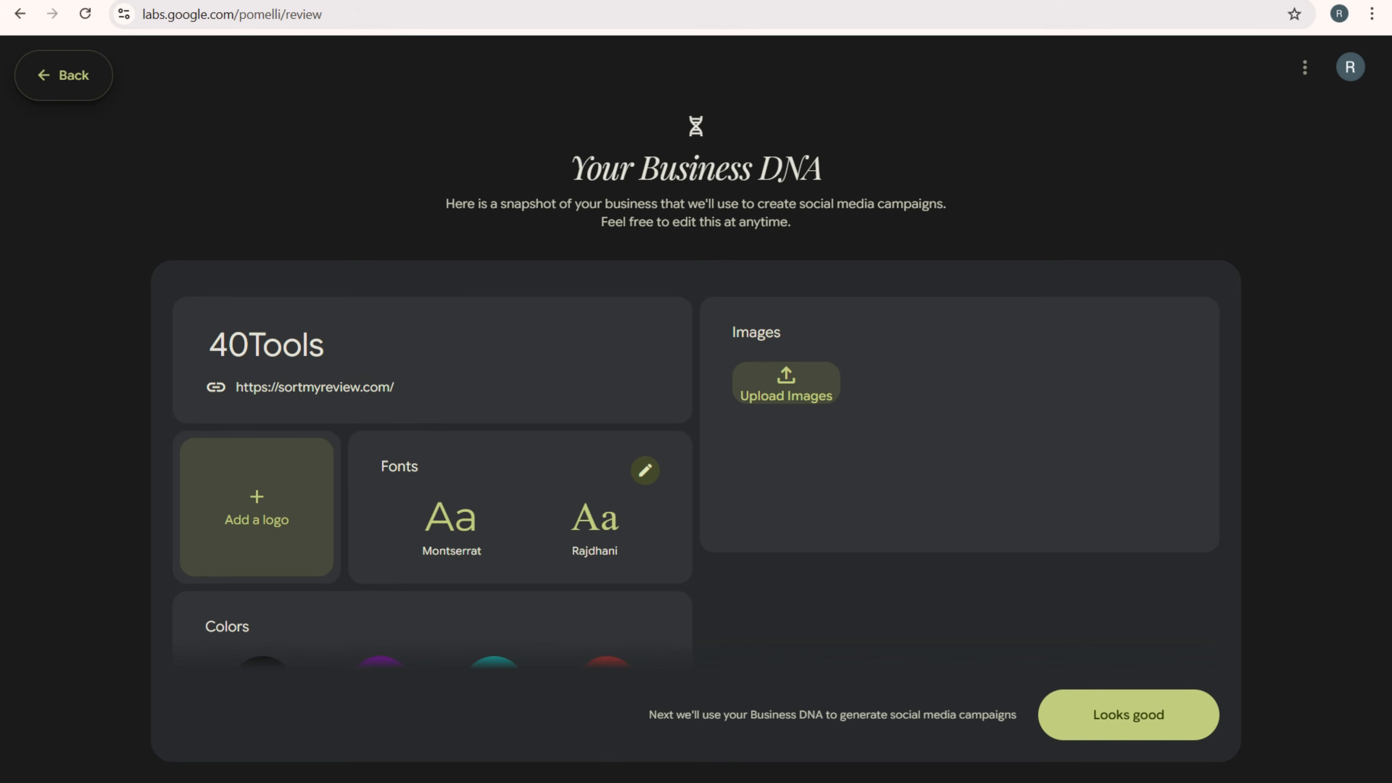
# - Set the first brand font to Orbitron and apply it to the Business DNA
pyautogui.click(645, 470)
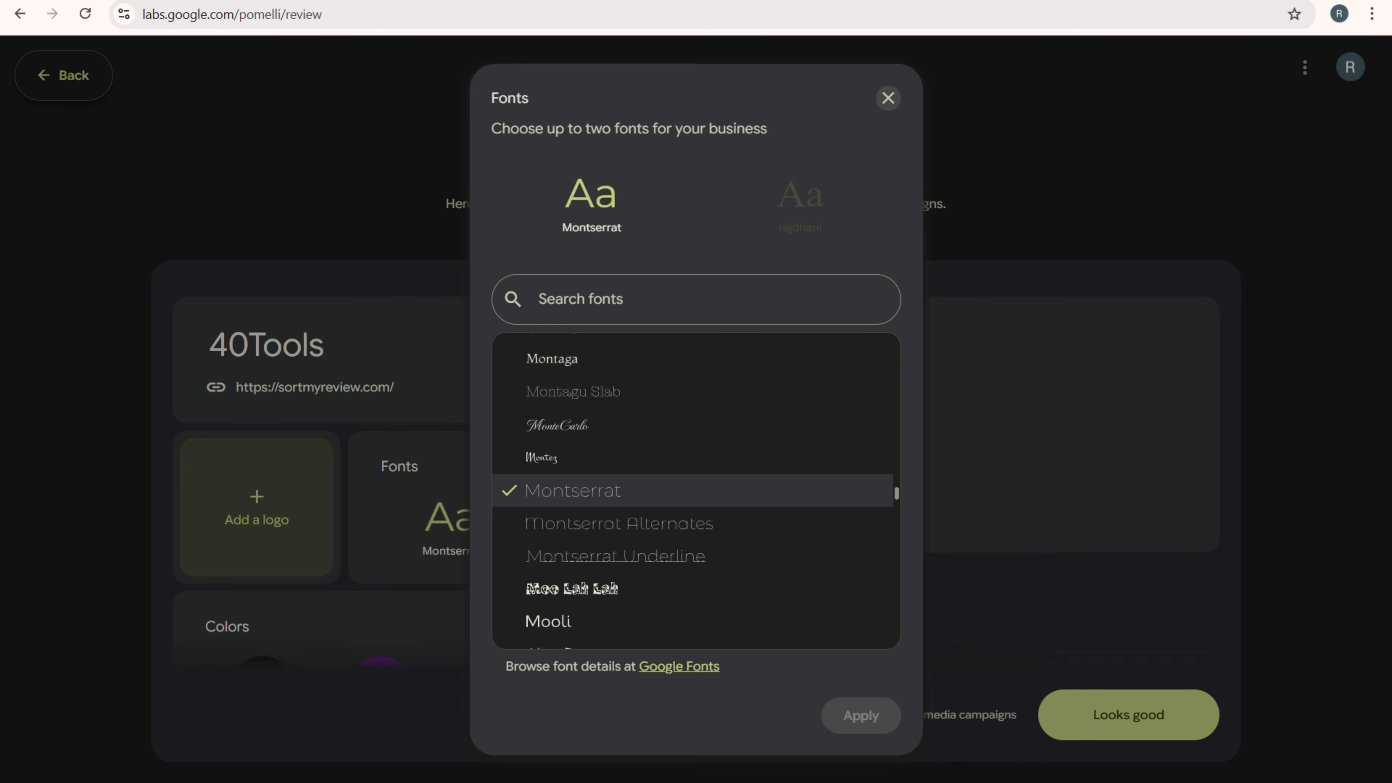
pyautogui.click(646, 299)
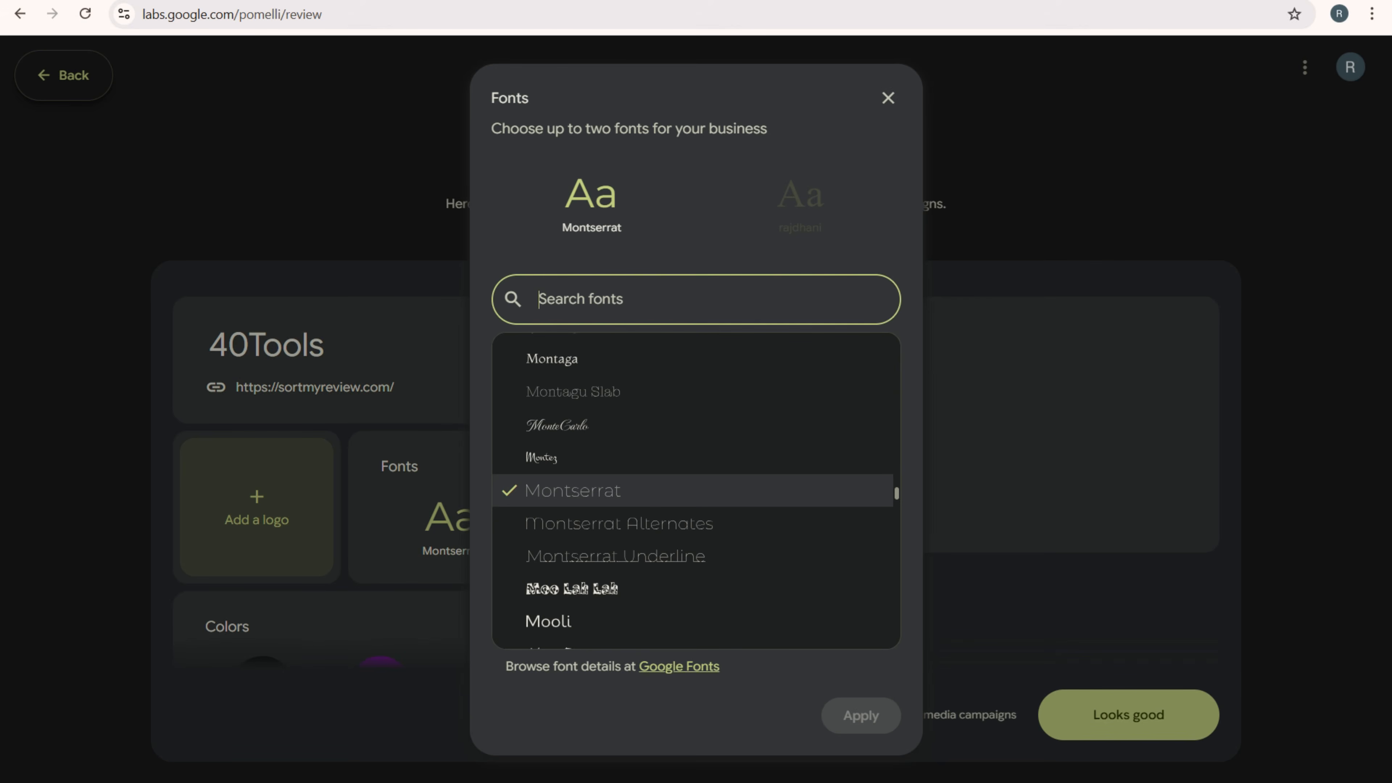
pyautogui.write('orb')
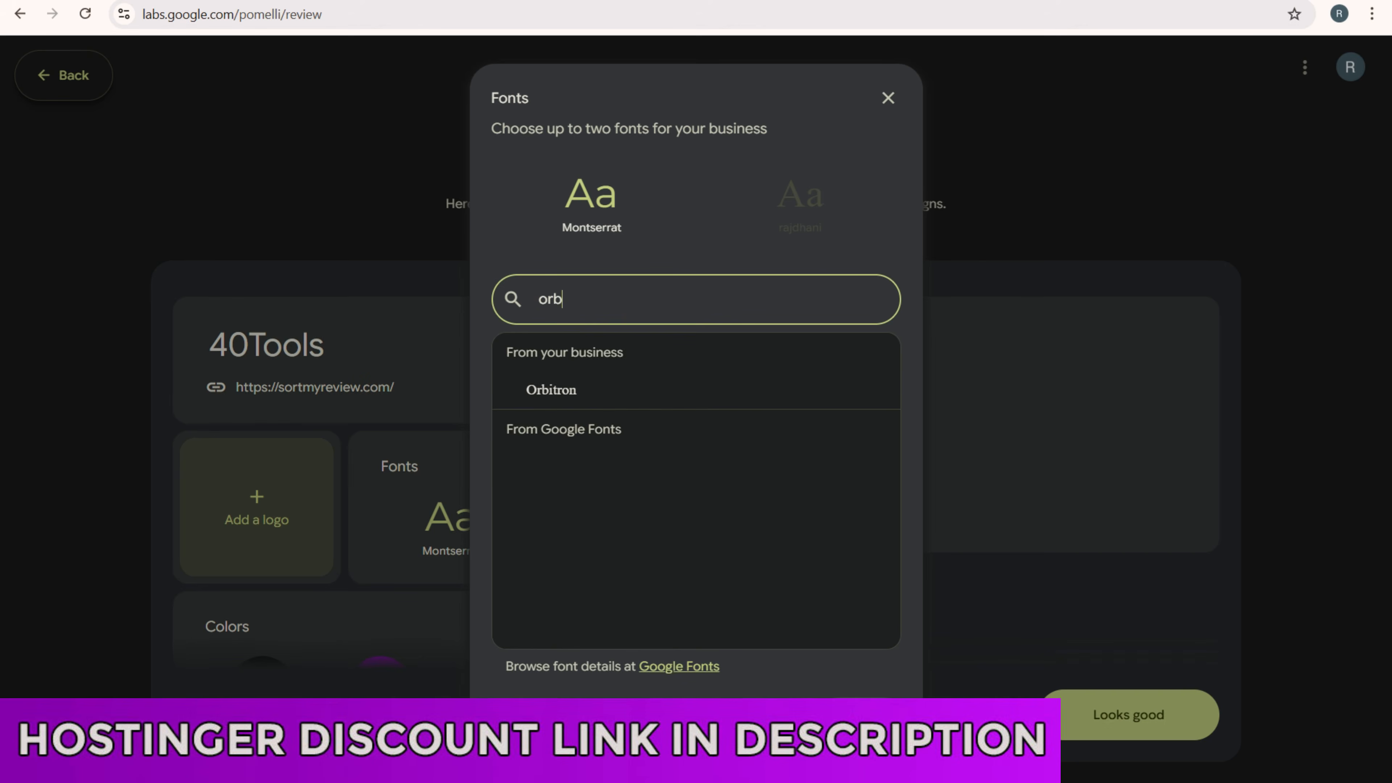
pyautogui.click(570, 389)
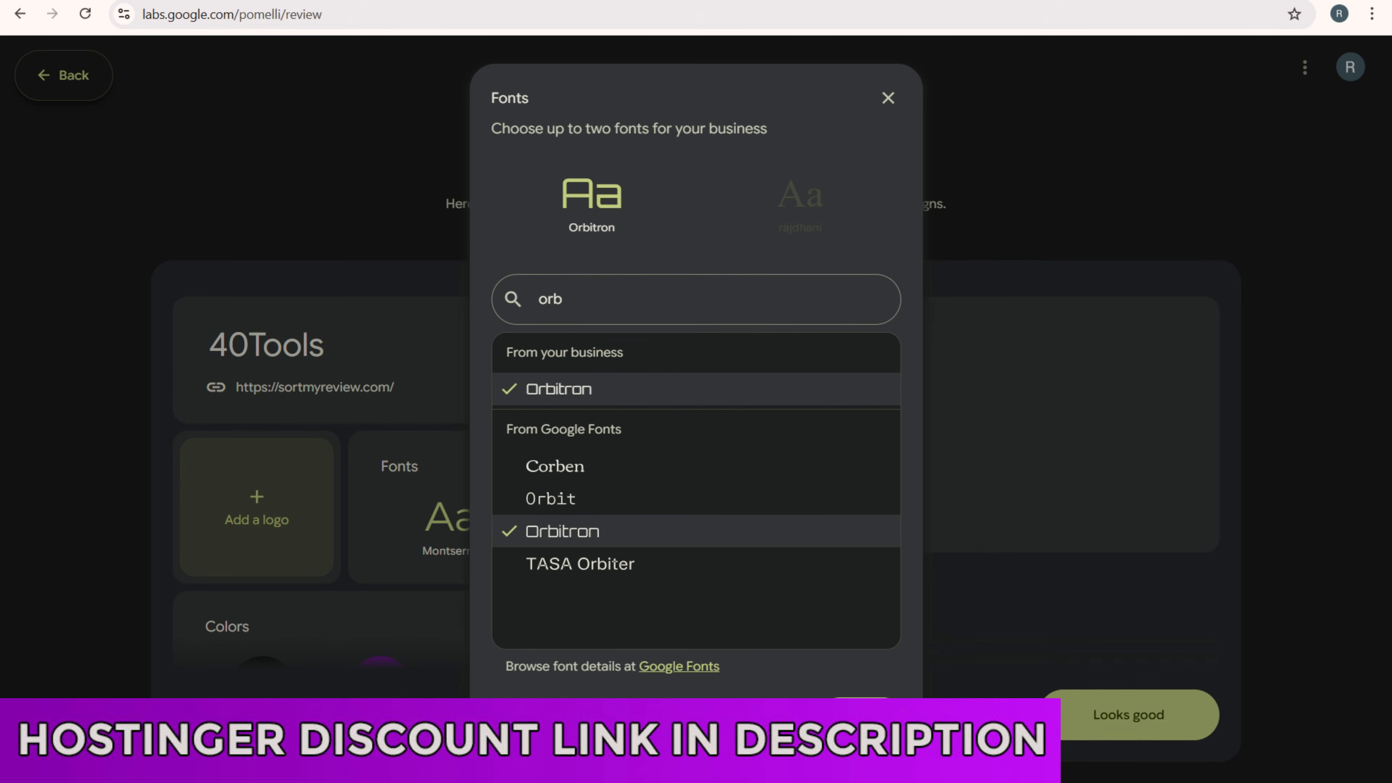
pyautogui.click(861, 722)
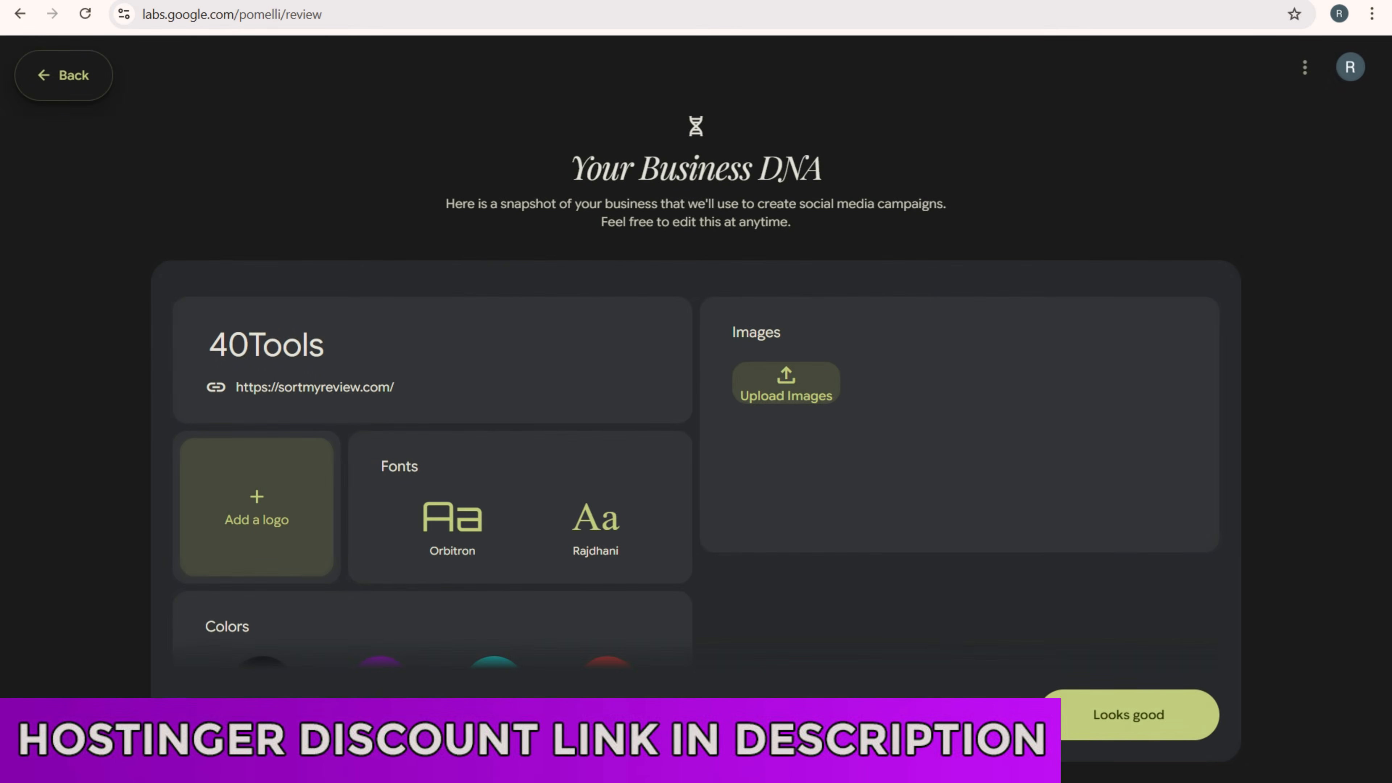
pyautogui.scroll(-4, 521, 494)
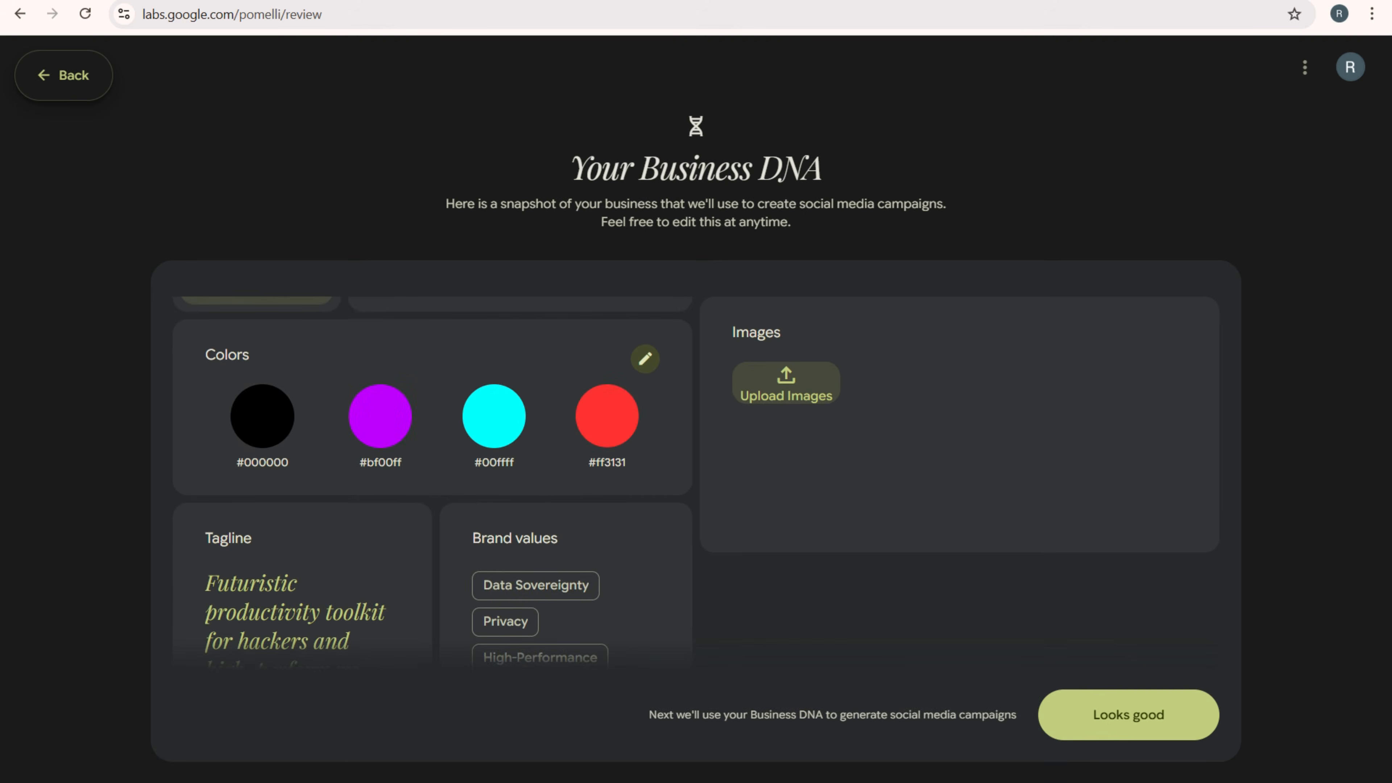
# - Change the white fifth color of the brand palette to green #7ffe5a and apply it to the Business DNA
pyautogui.click(645, 358)
pyautogui.click(758, 514)
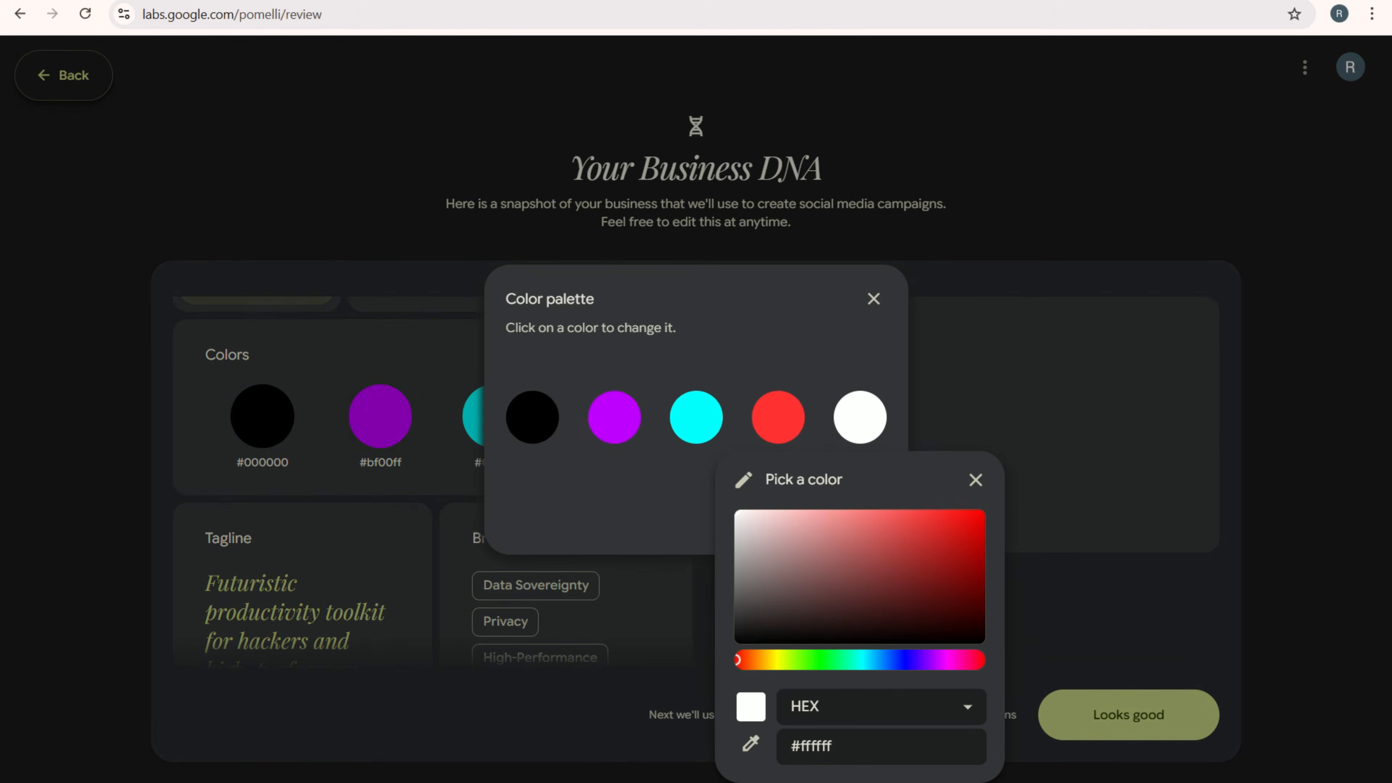
pyautogui.click(809, 660)
pyautogui.click(896, 511)
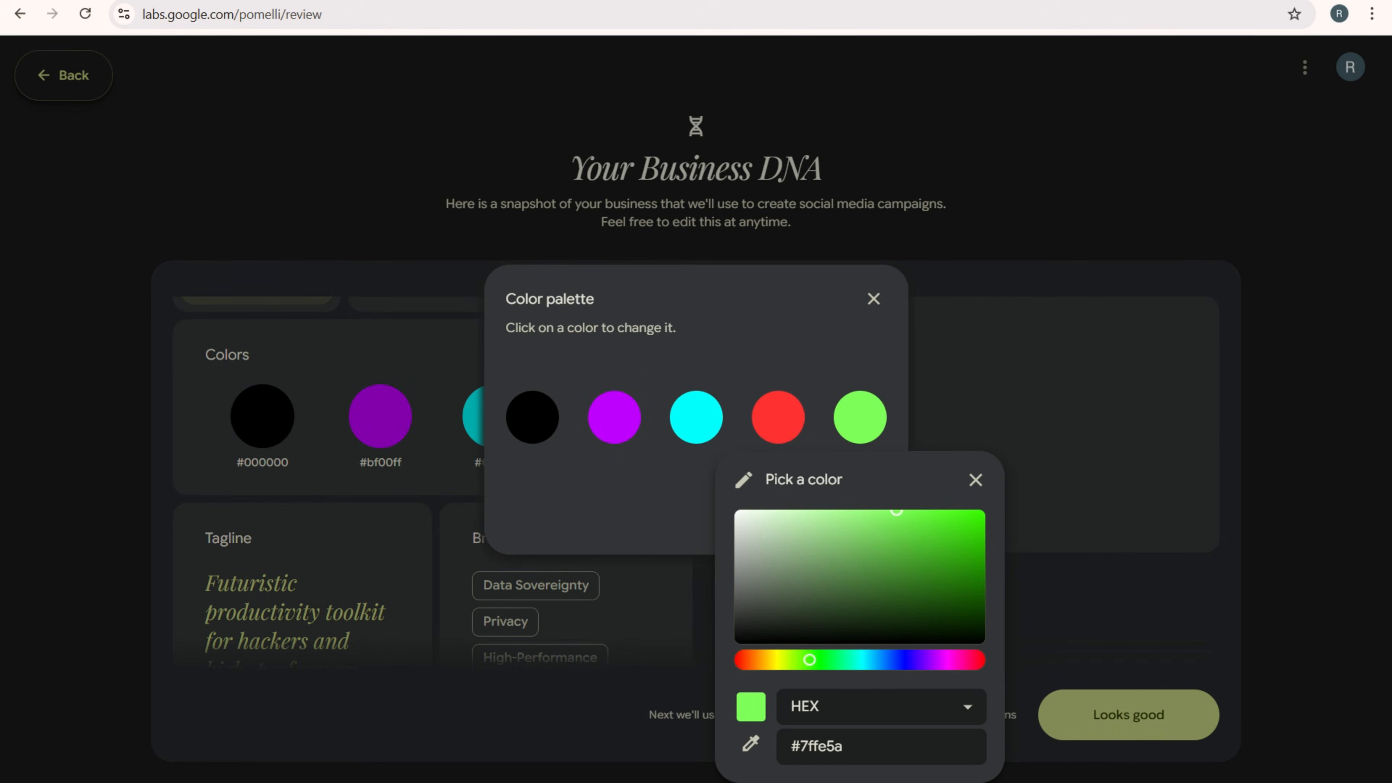
pyautogui.click(976, 480)
pyautogui.click(846, 515)
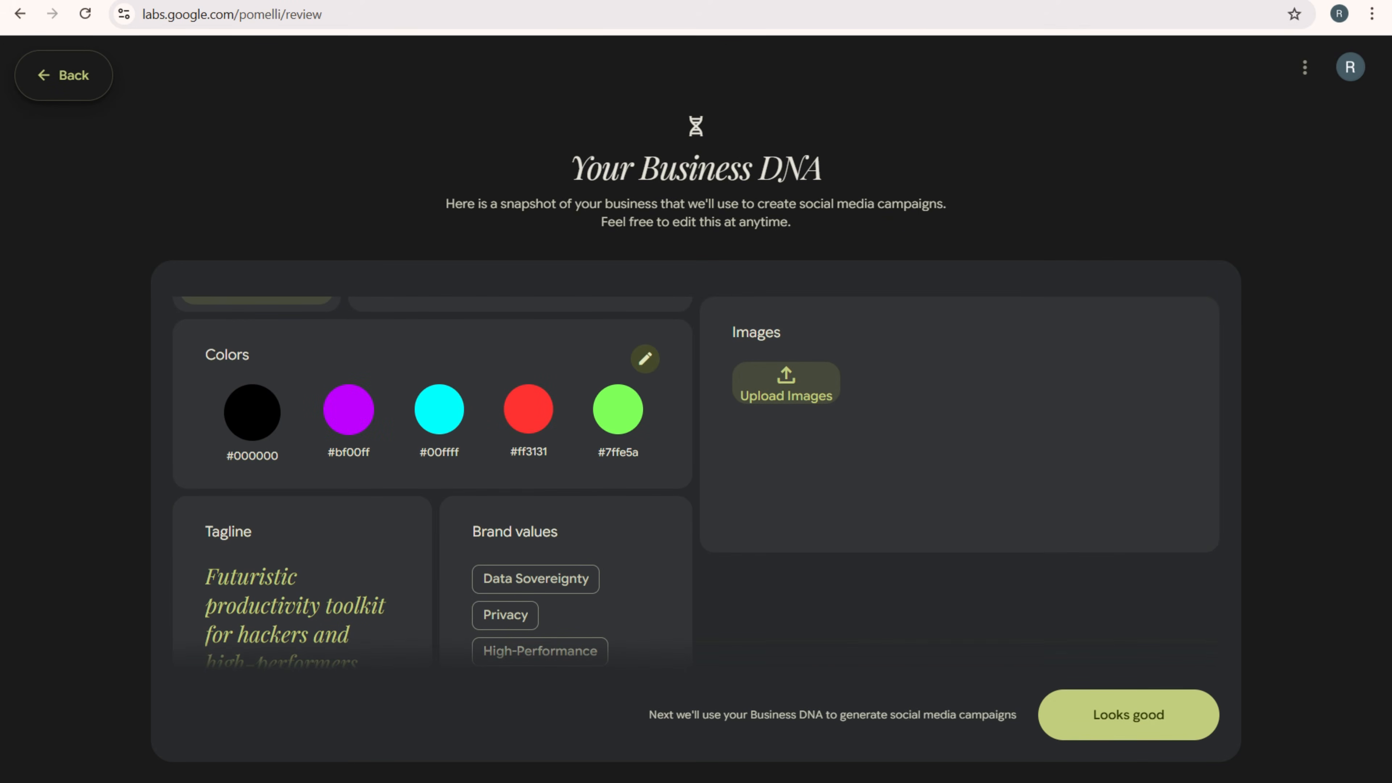
# - Look over the rest of the Business DNA and approve it to get campaign suggestions
pyautogui.scroll(-5, 433, 482)
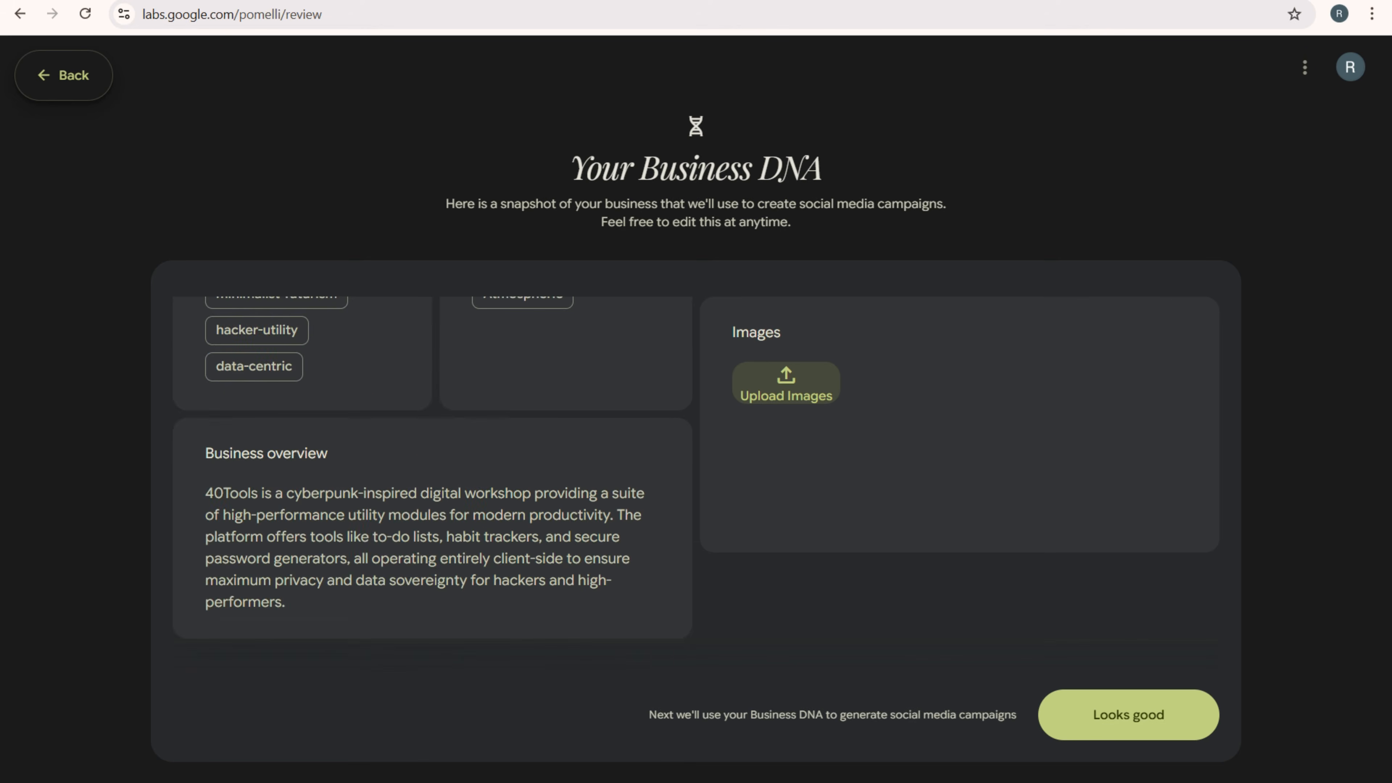
pyautogui.scroll(4, 433, 483)
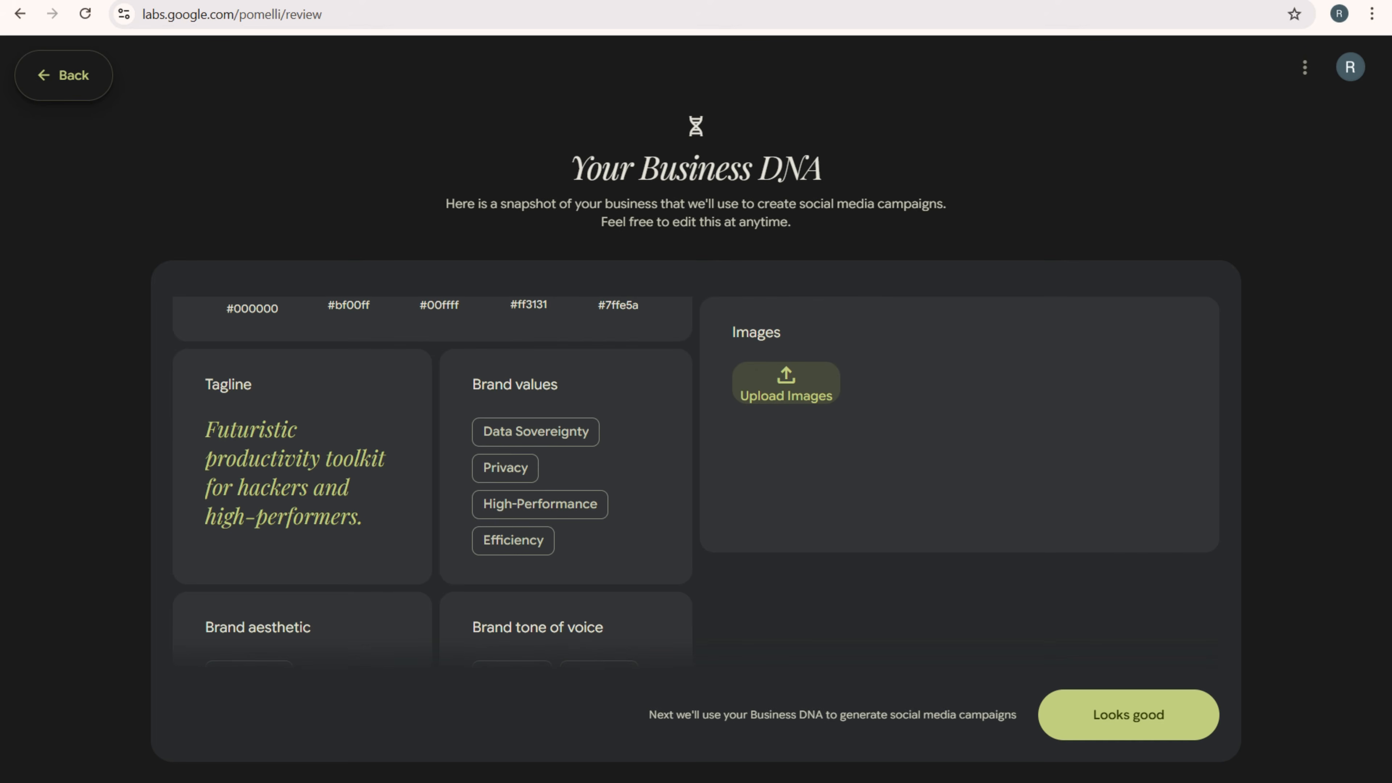
pyautogui.click(1128, 714)
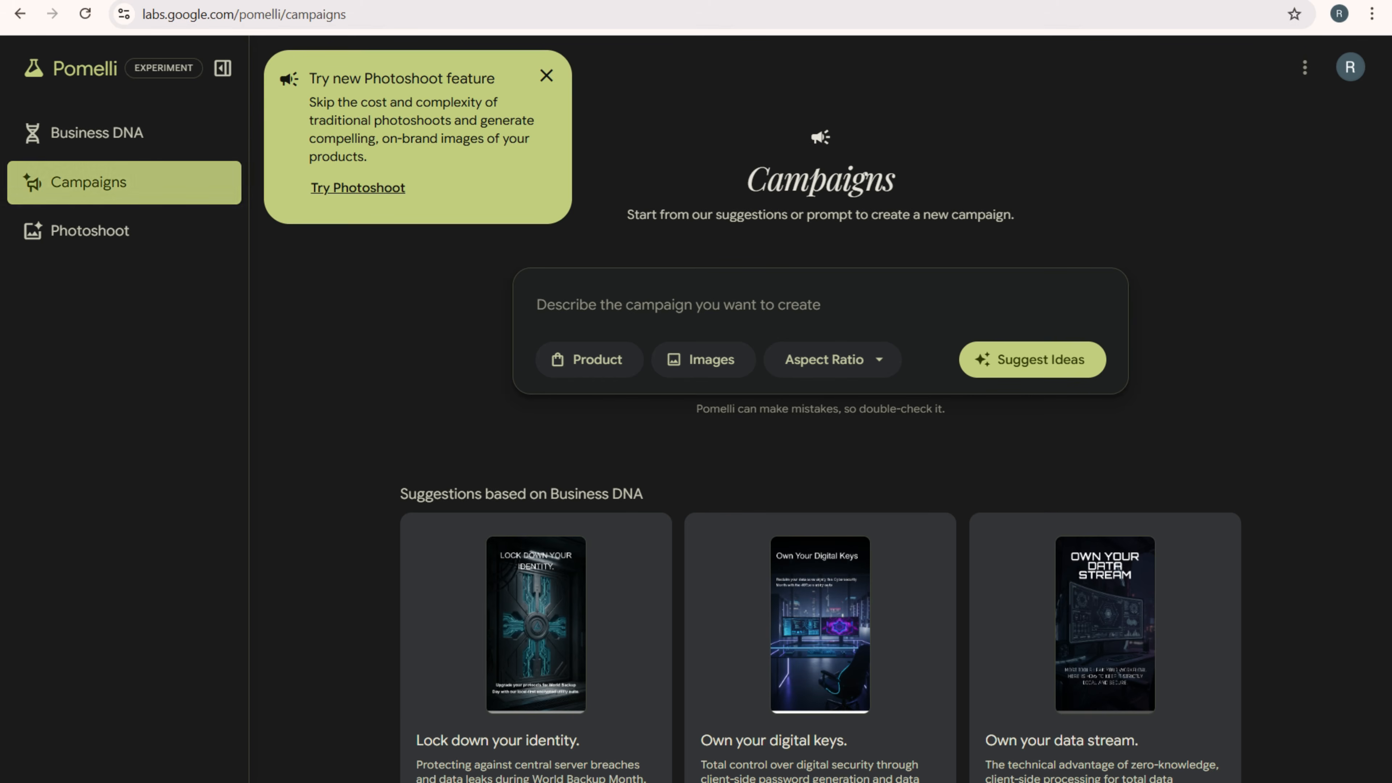
# - Open the suggested campaign "Lock down your identity." and look through its creatives
pyautogui.scroll(-3, 822, 494)
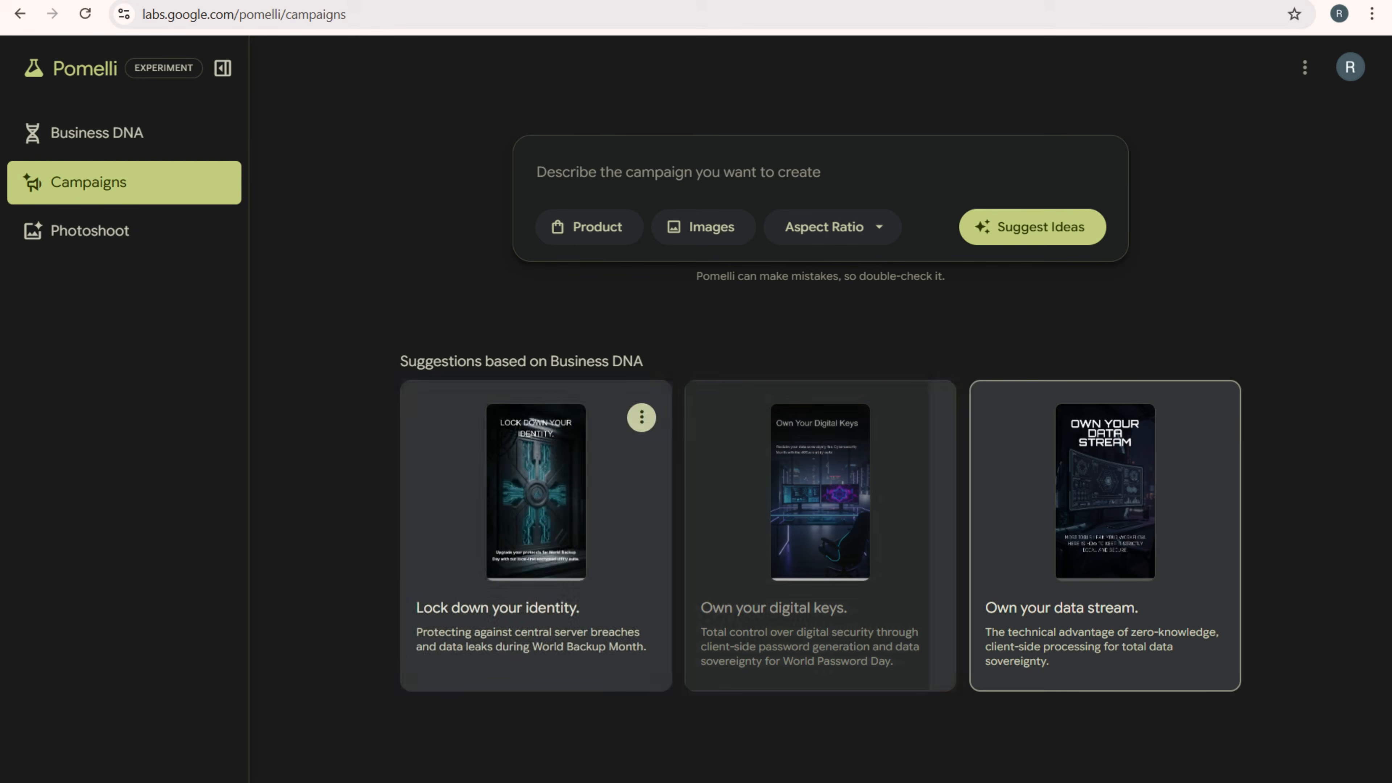
pyautogui.click(537, 535)
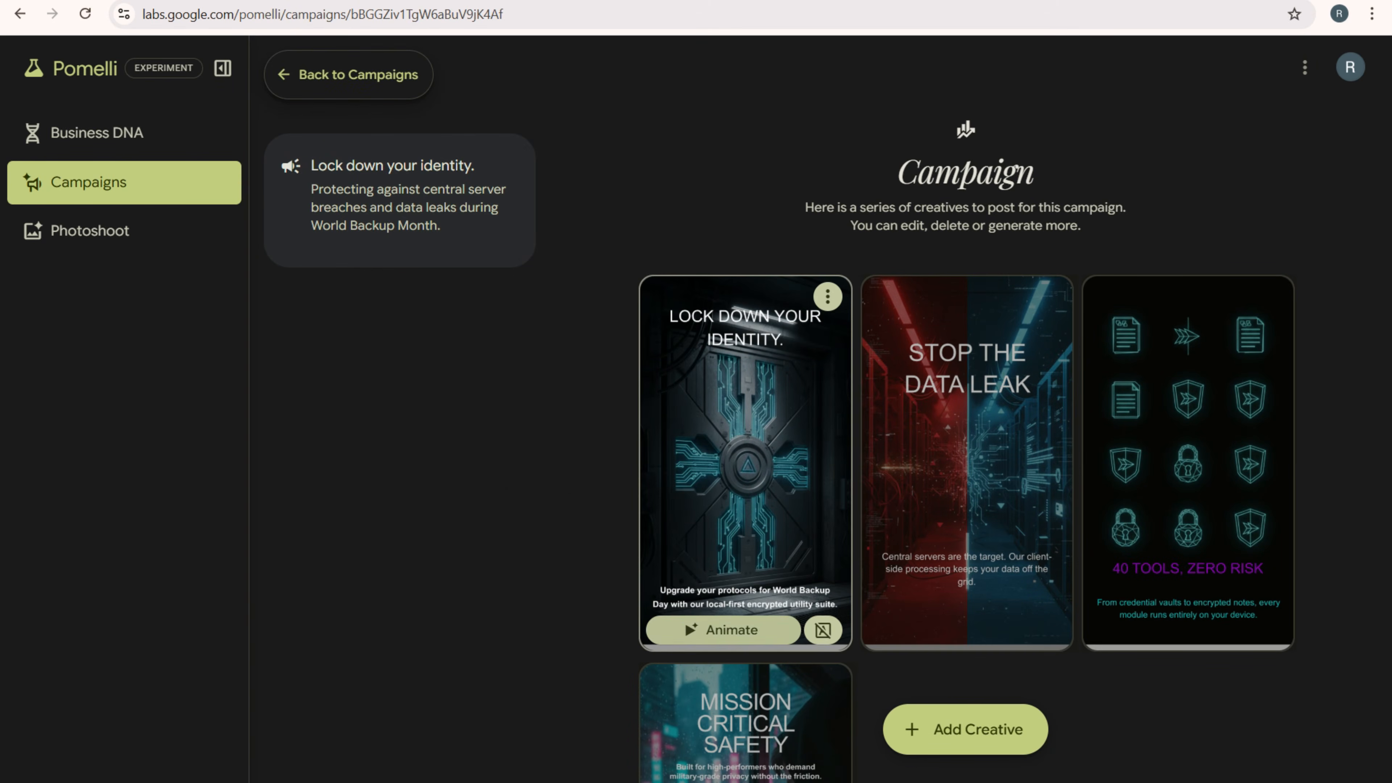
pyautogui.scroll(-3, 745, 549)
pyautogui.scroll(2, 1187, 373)
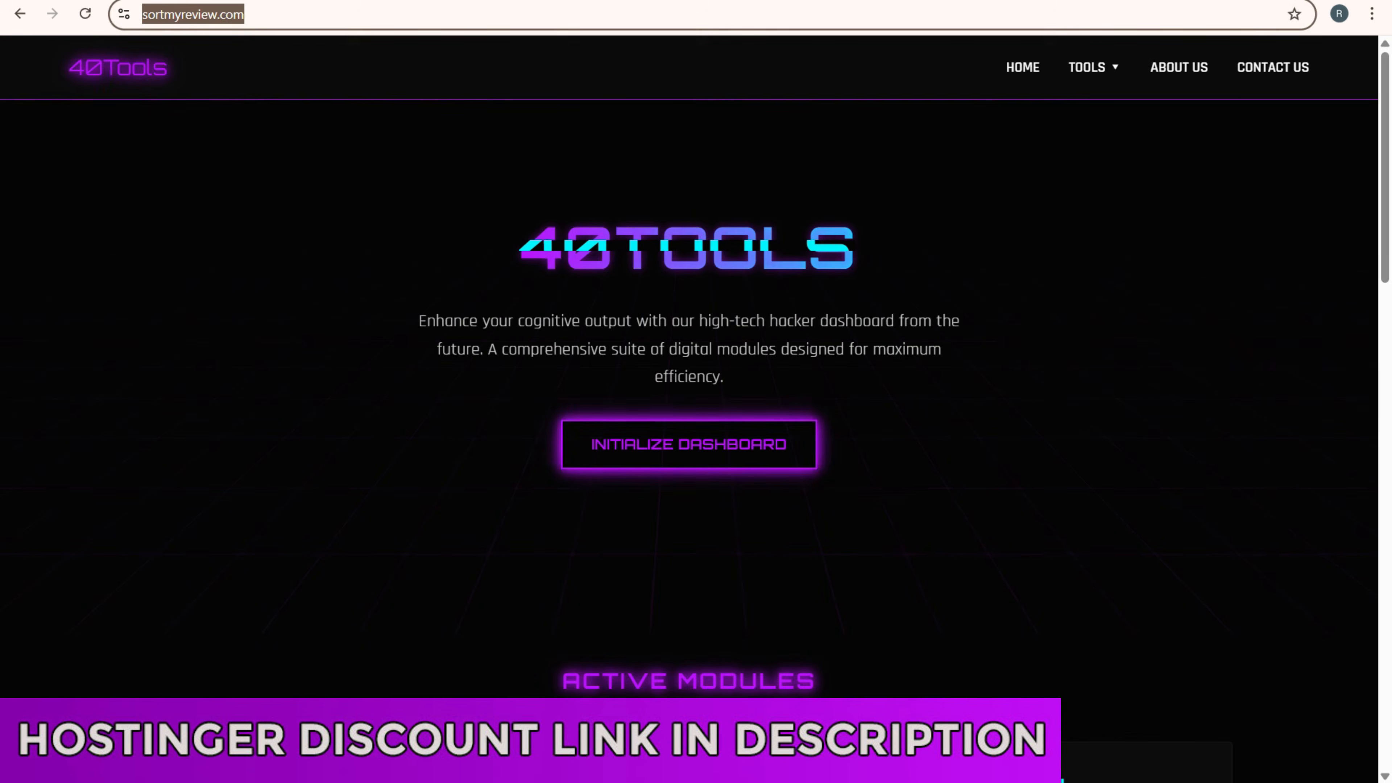
# - Switch to the 40Tools website and look over its active modules
pyautogui.scroll(-15, 683, 460)
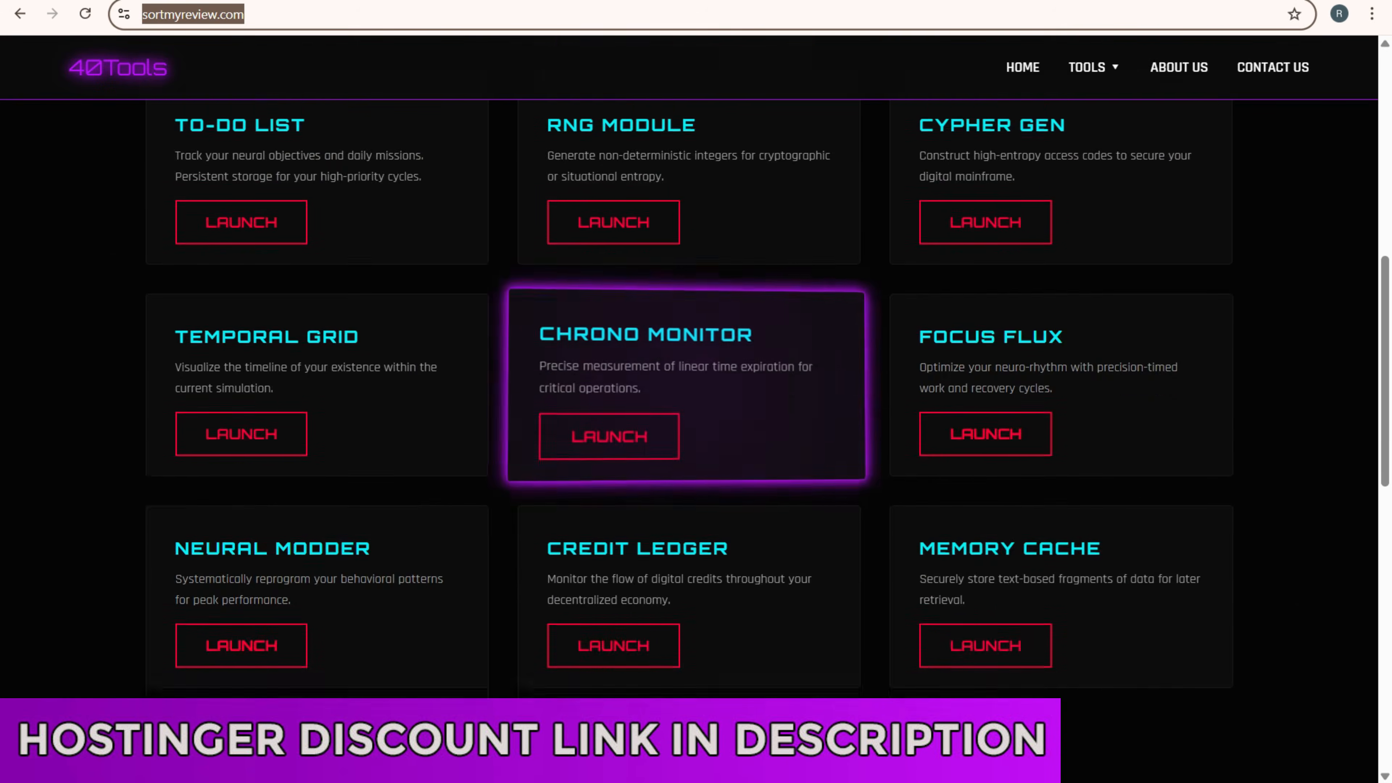
pyautogui.scroll(8, 685, 575)
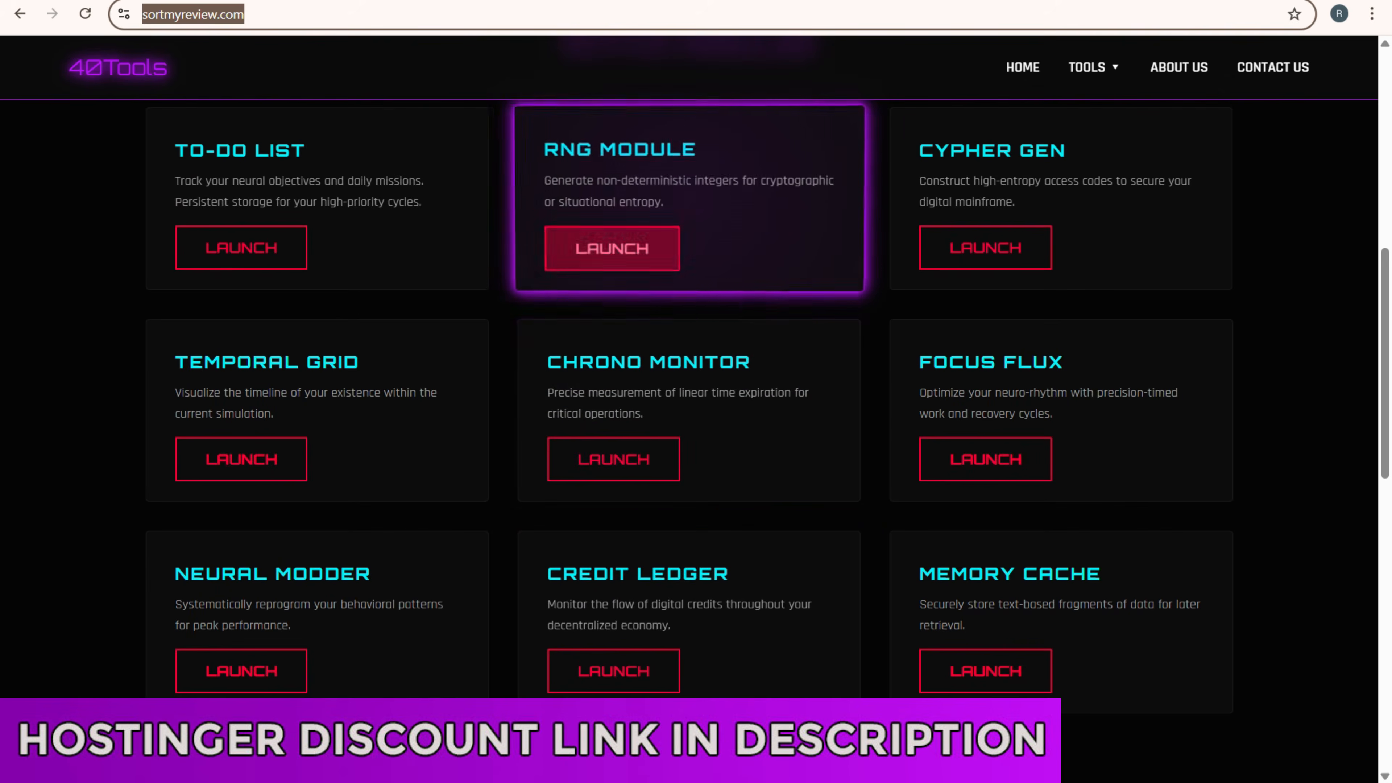
pyautogui.scroll(3, 685, 291)
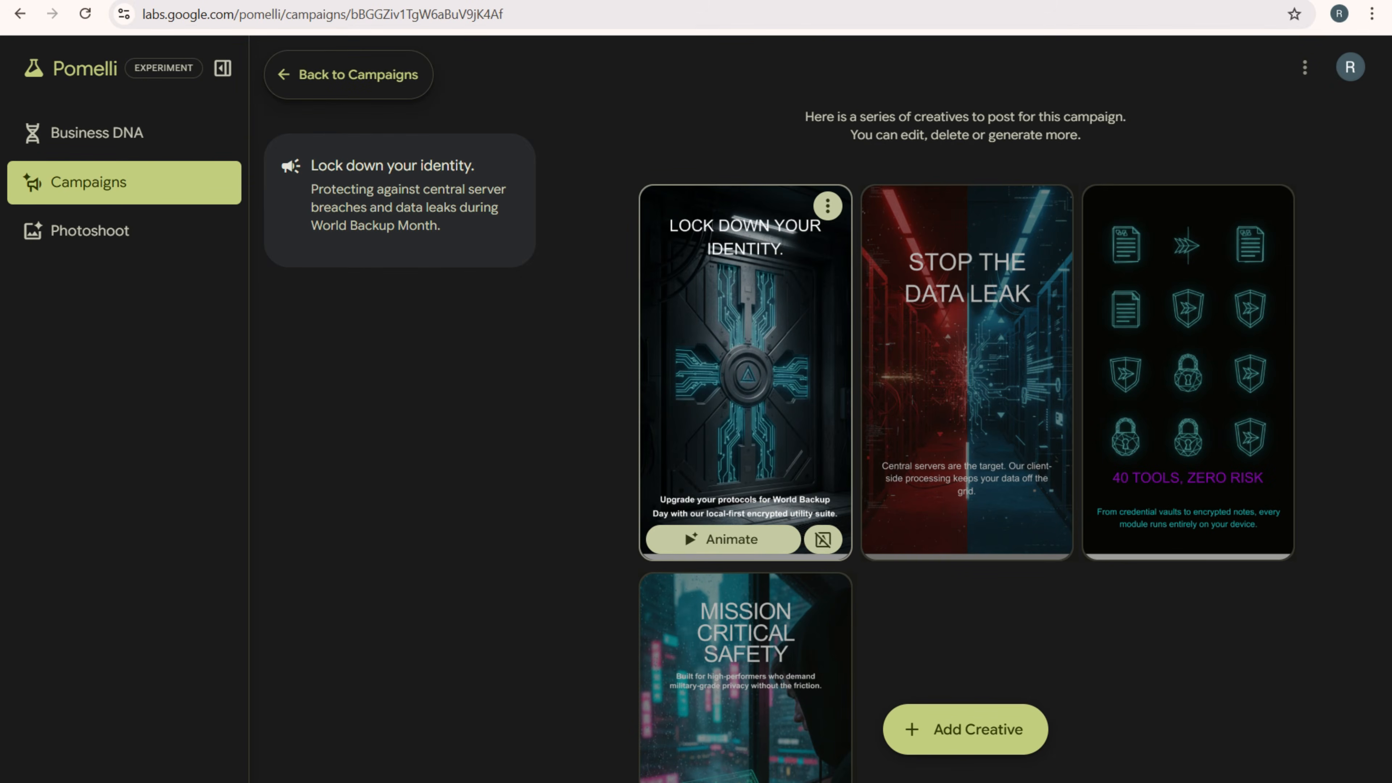
# - Open the "Lock down your identity" creative and generate a new header from the prompt "Here I am providing free tools for my viewers"
pyautogui.click(745, 373)
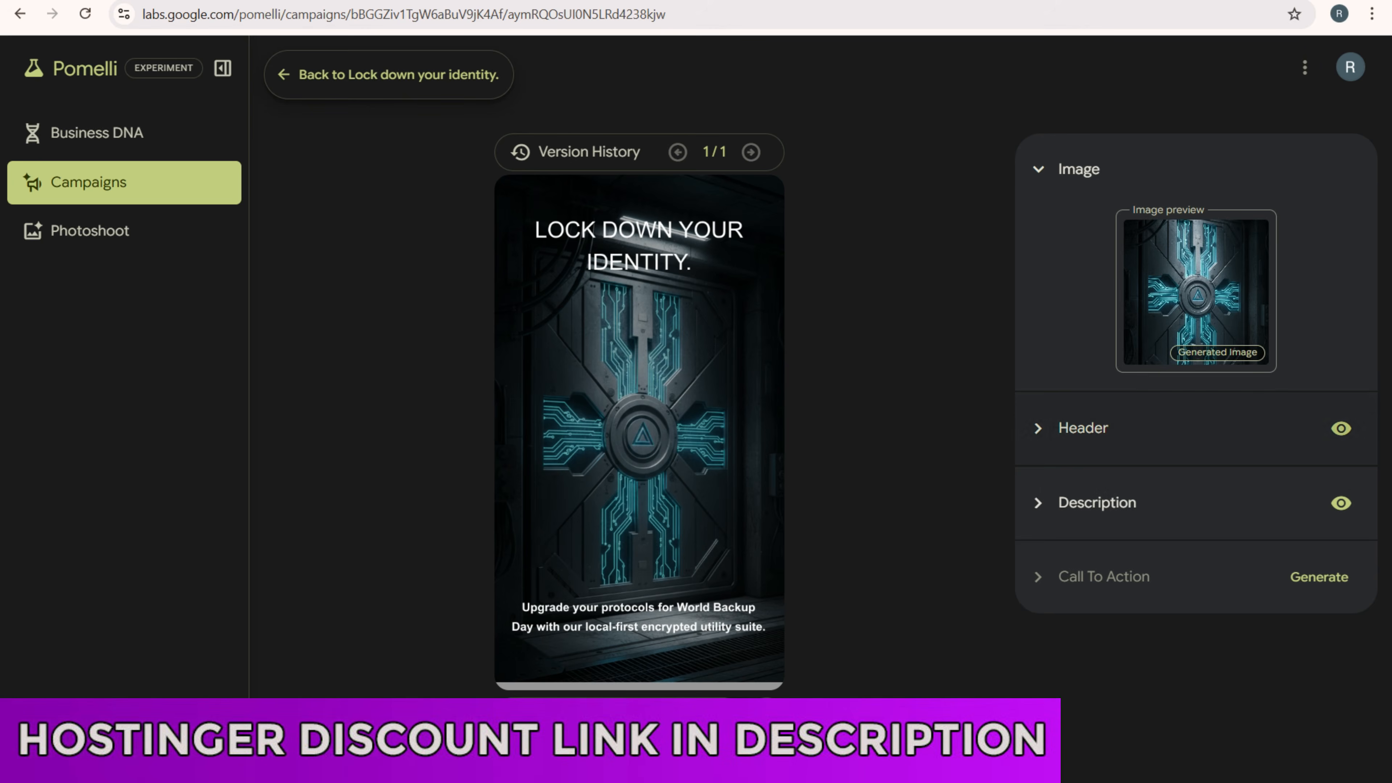
pyautogui.click(1038, 429)
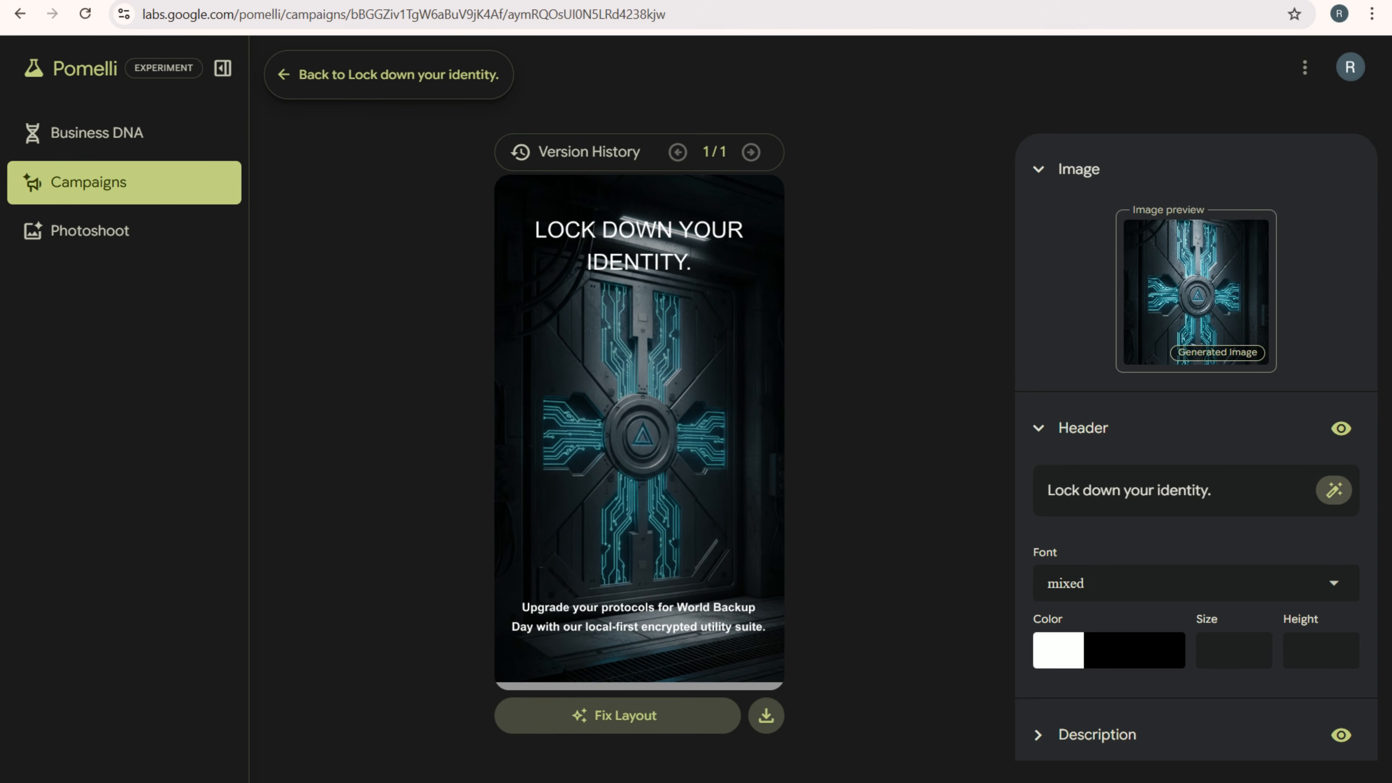
pyautogui.click(1334, 489)
pyautogui.click(1107, 366)
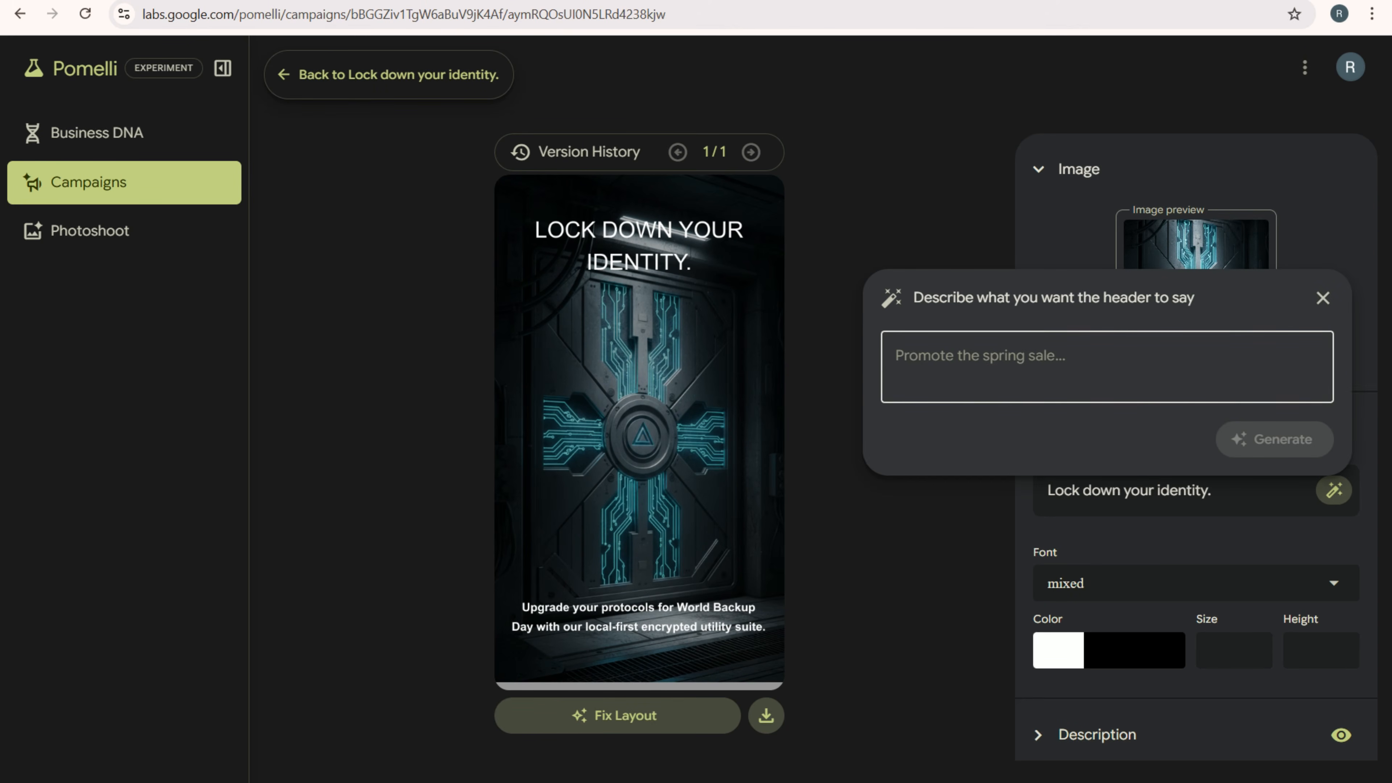
pyautogui.write('Here')
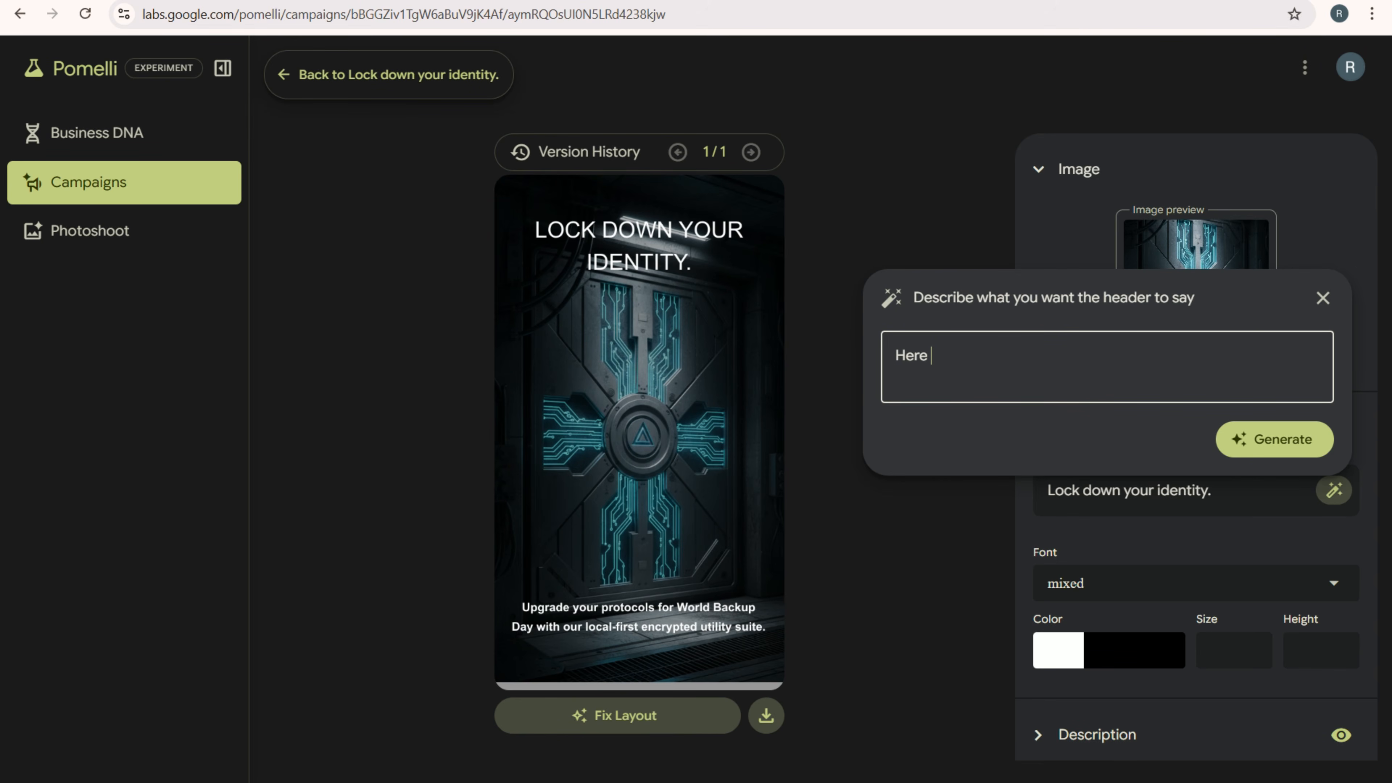
pyautogui.write(' I am providing free tool s')
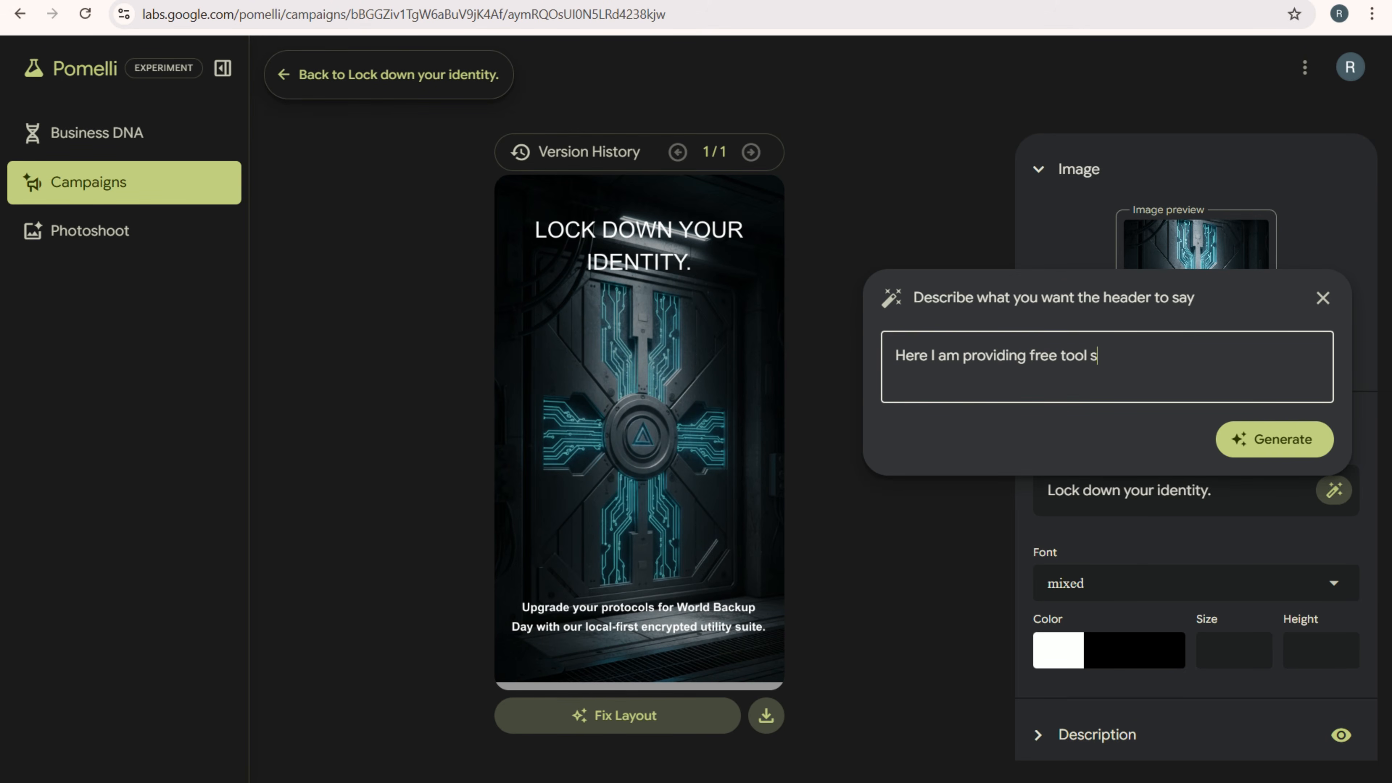
pyautogui.press('BackSpace')
pyautogui.press('BackSpace')
pyautogui.write('s for my')
pyautogui.write(' subs')
pyautogui.press('BackSpace')
pyautogui.press('BackSpace')
pyautogui.press('BackSpace')
pyautogui.press('BackSpace')
pyautogui.write('vier')
pyautogui.press('BackSpace')
pyautogui.write('wers')
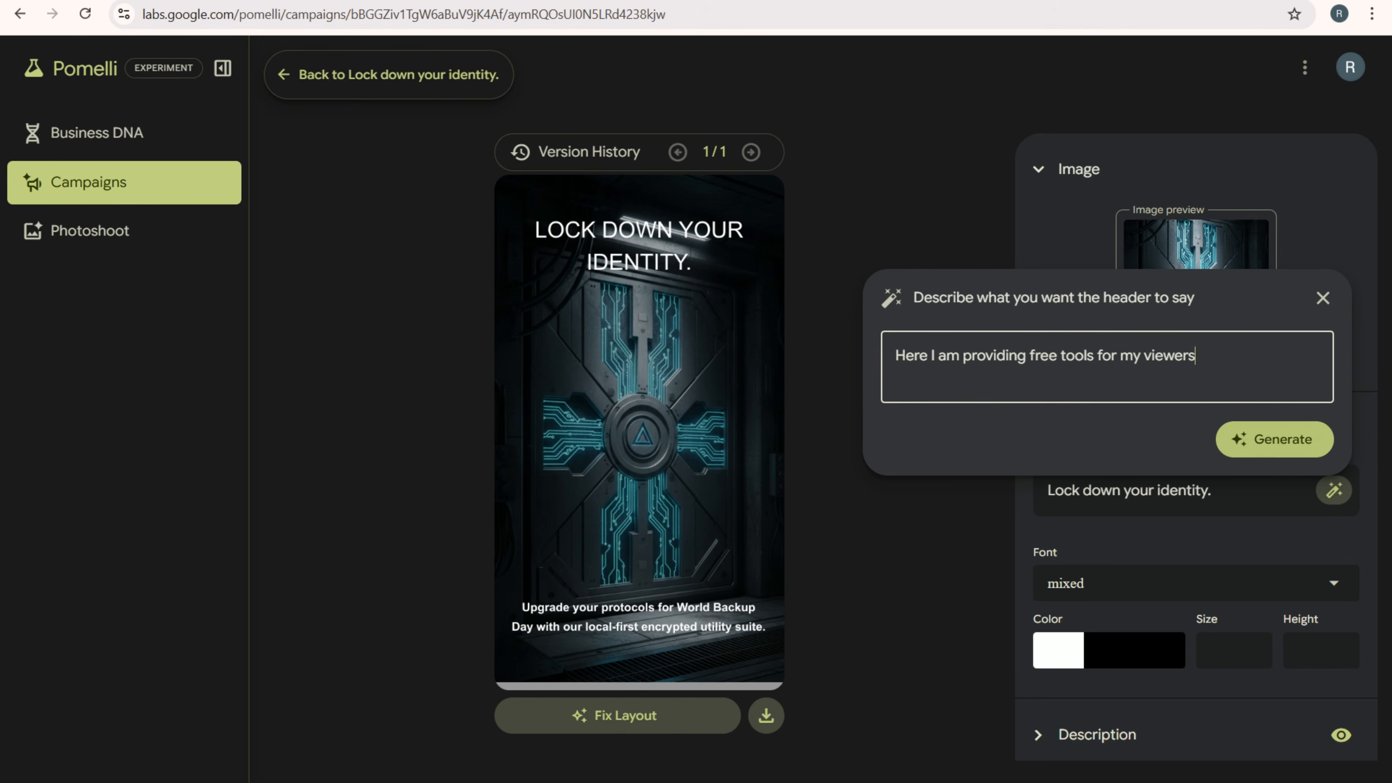
pyautogui.click(1274, 440)
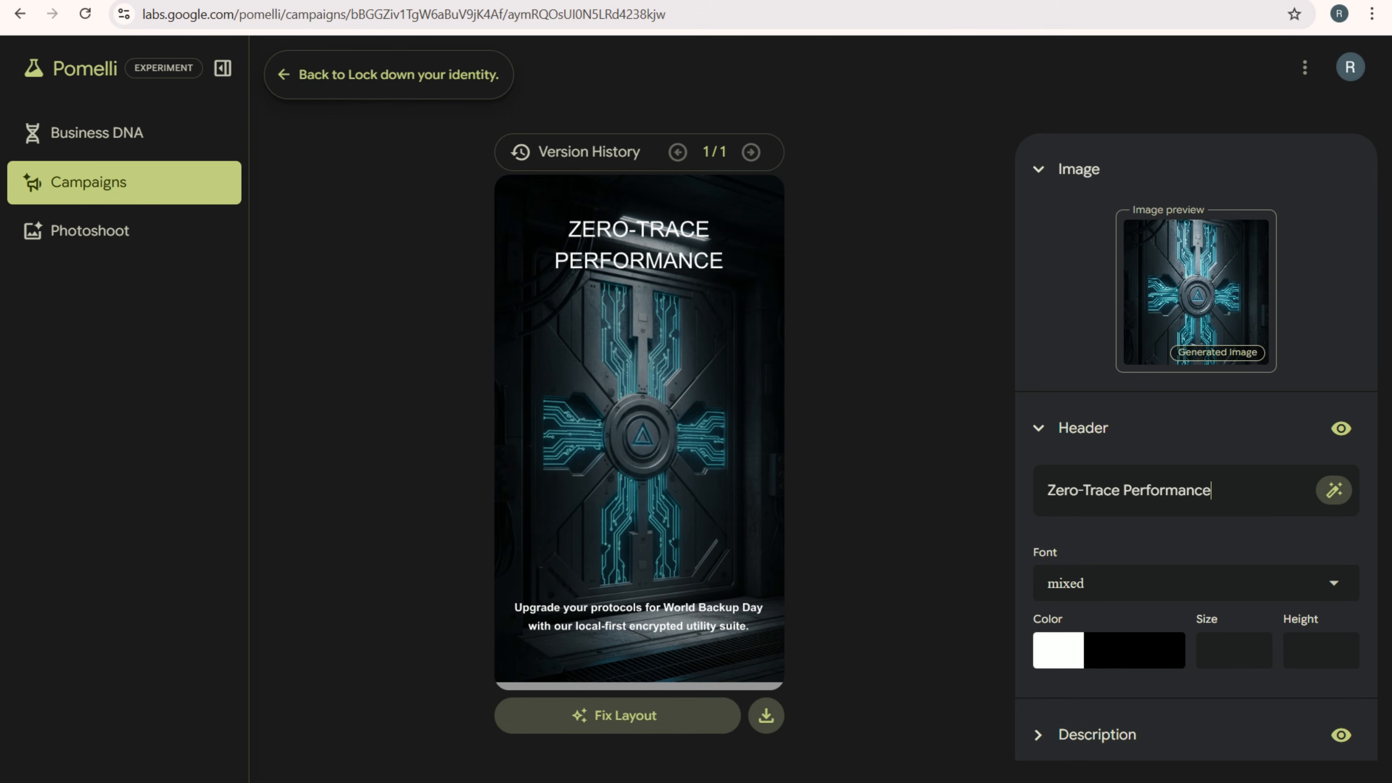
# - Set the font of the creative's header to Orbitron from the business fonts
pyautogui.moveTo(1213, 491); pyautogui.dragTo(1045, 491)
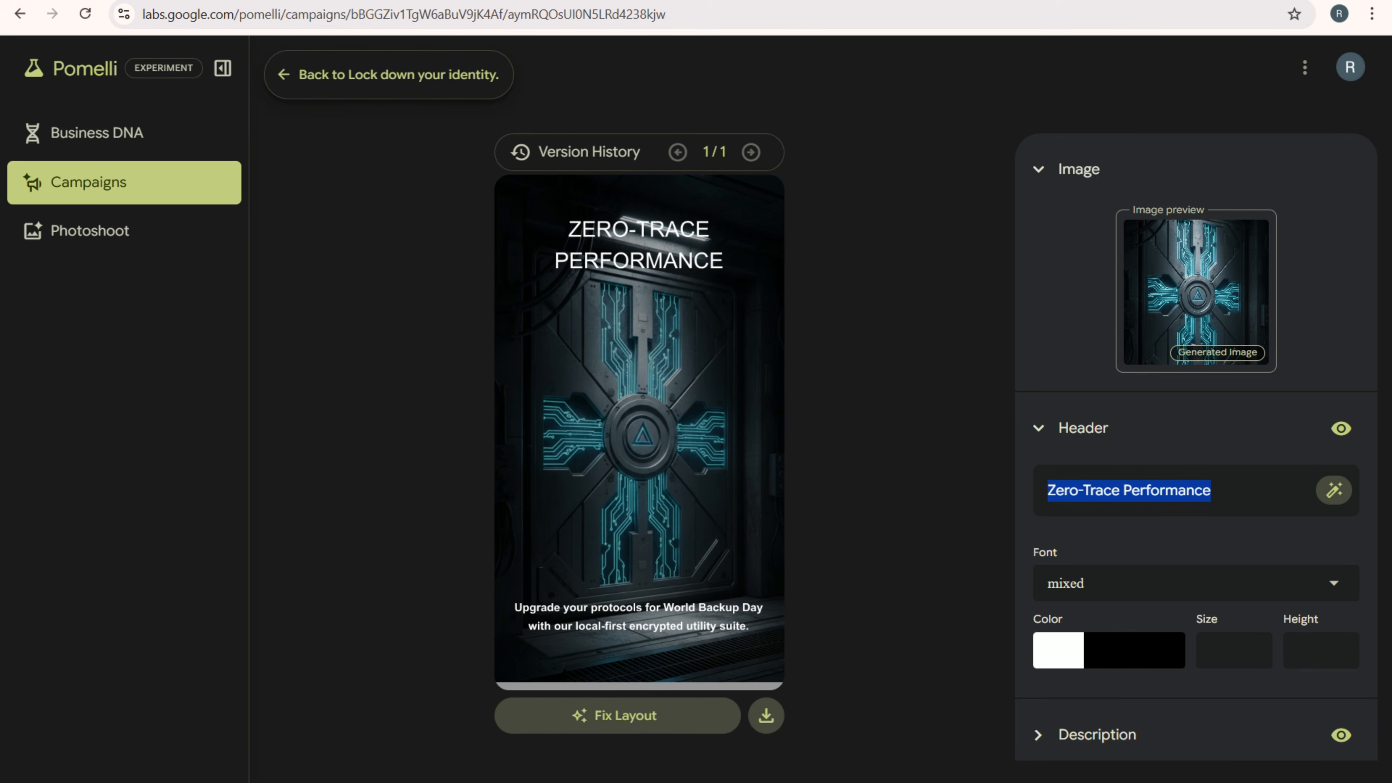
pyautogui.scroll(-2, 1234, 534)
pyautogui.click(1233, 496)
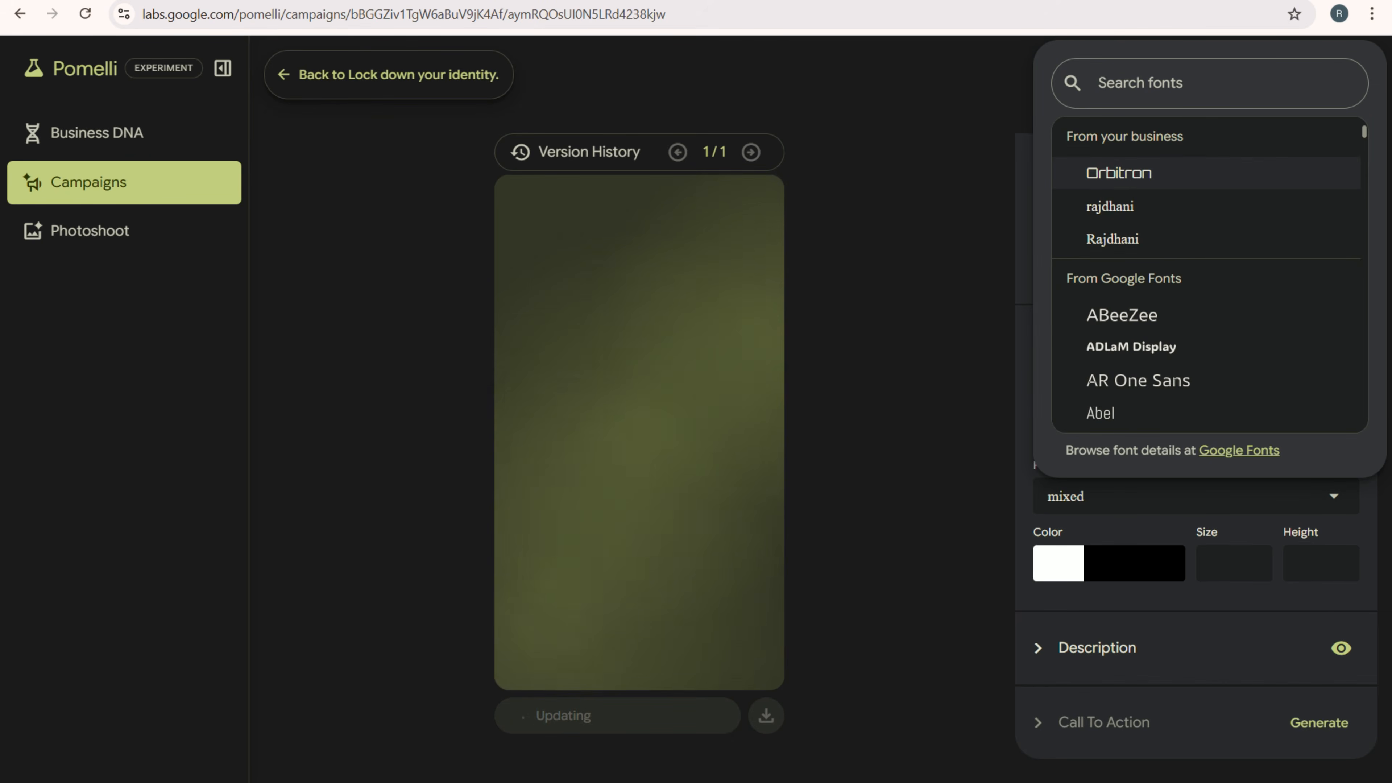
pyautogui.click(1118, 173)
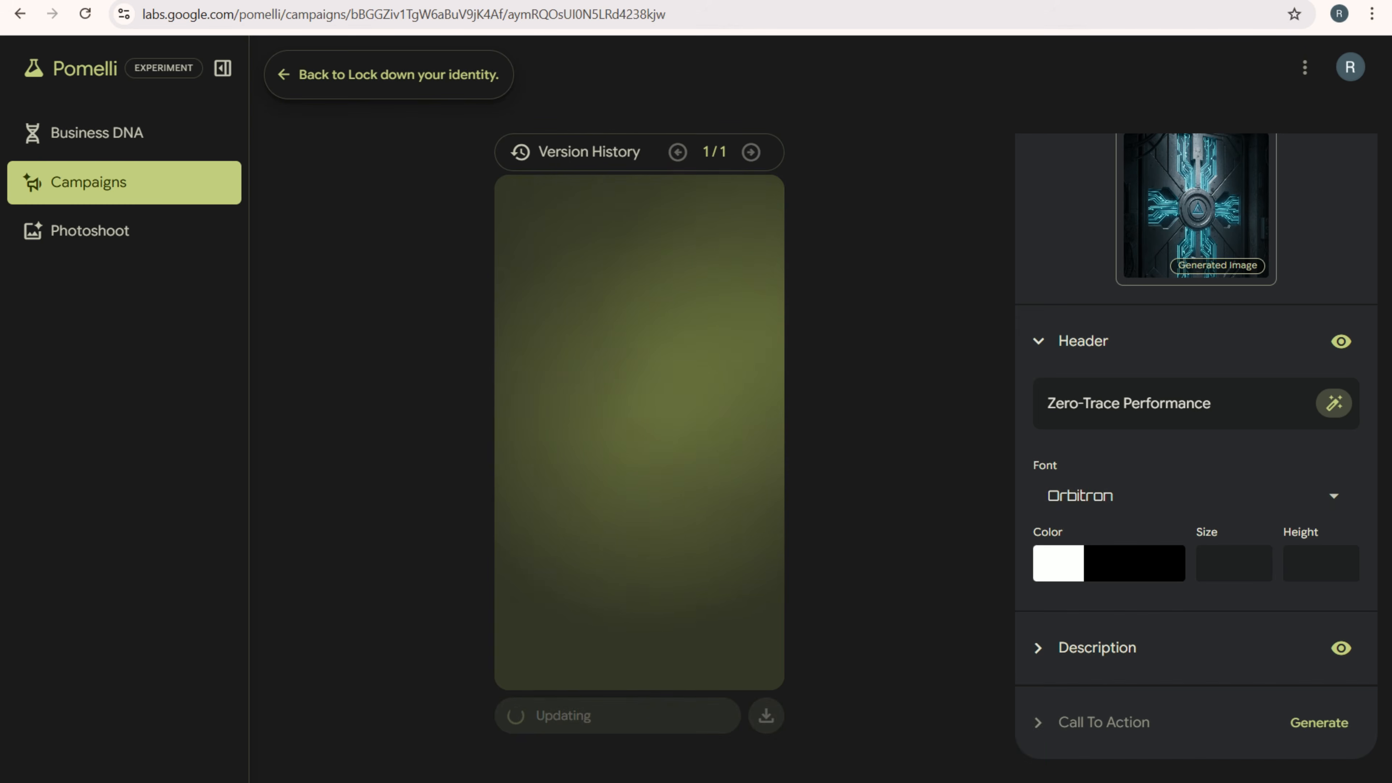
# - Change the header's black color for "Zero-Trace" to light grey #edecec
pyautogui.click(1226, 563)
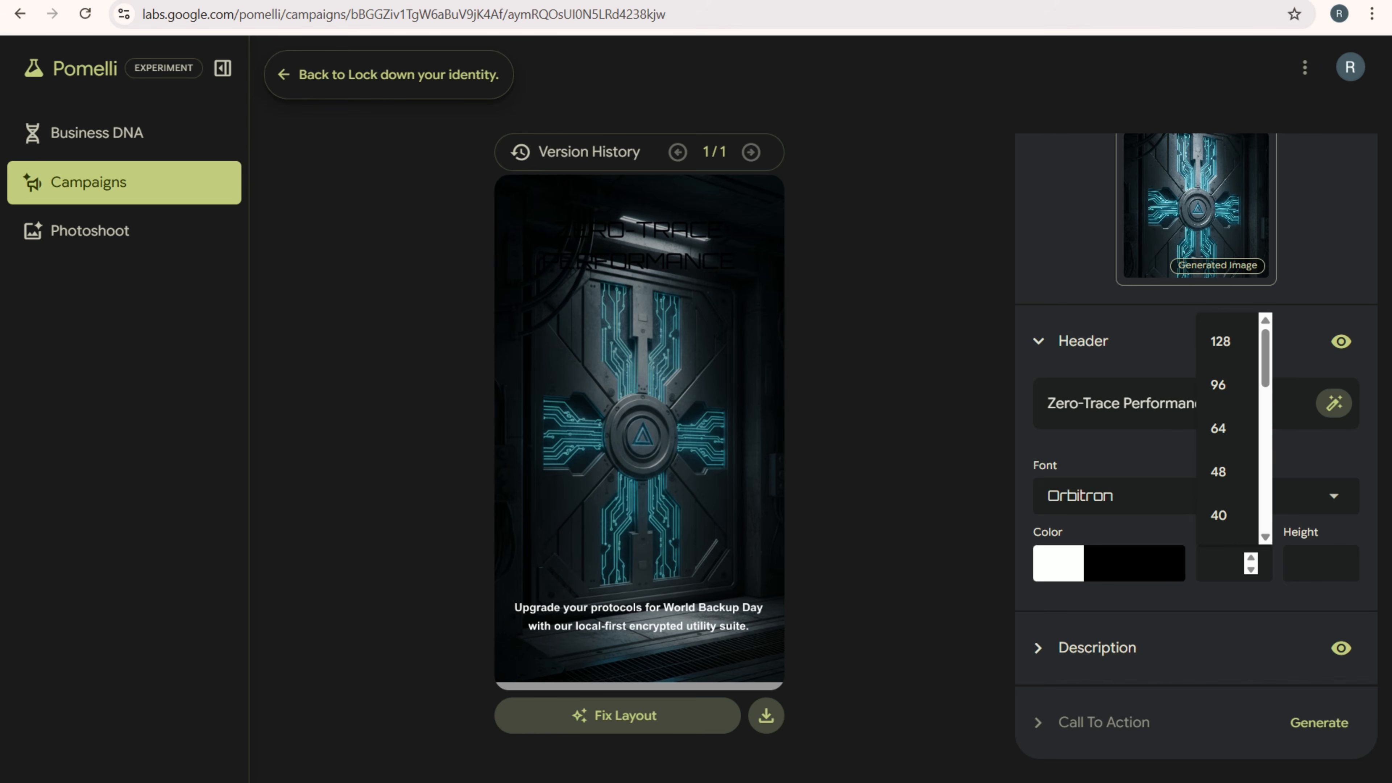
pyautogui.click(1058, 563)
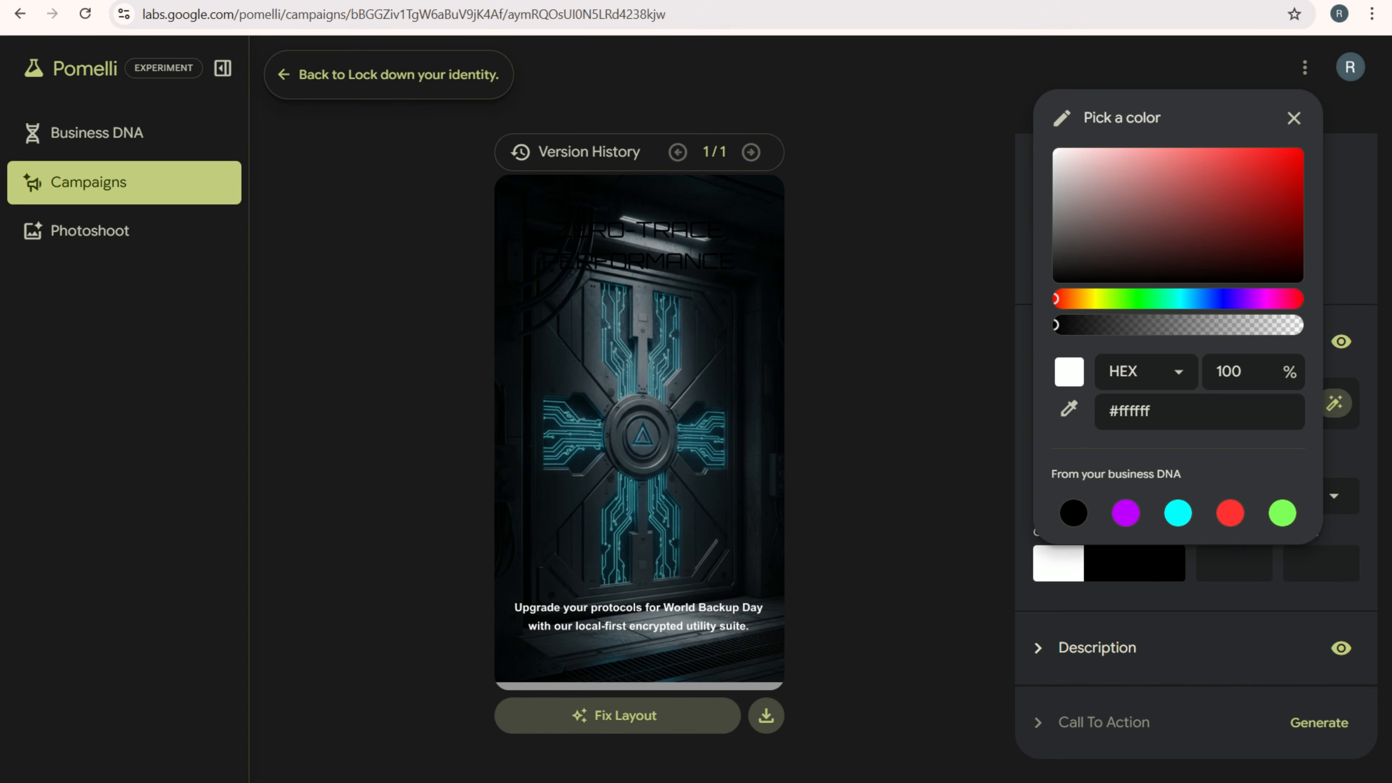
pyautogui.click(1109, 563)
pyautogui.click(1110, 563)
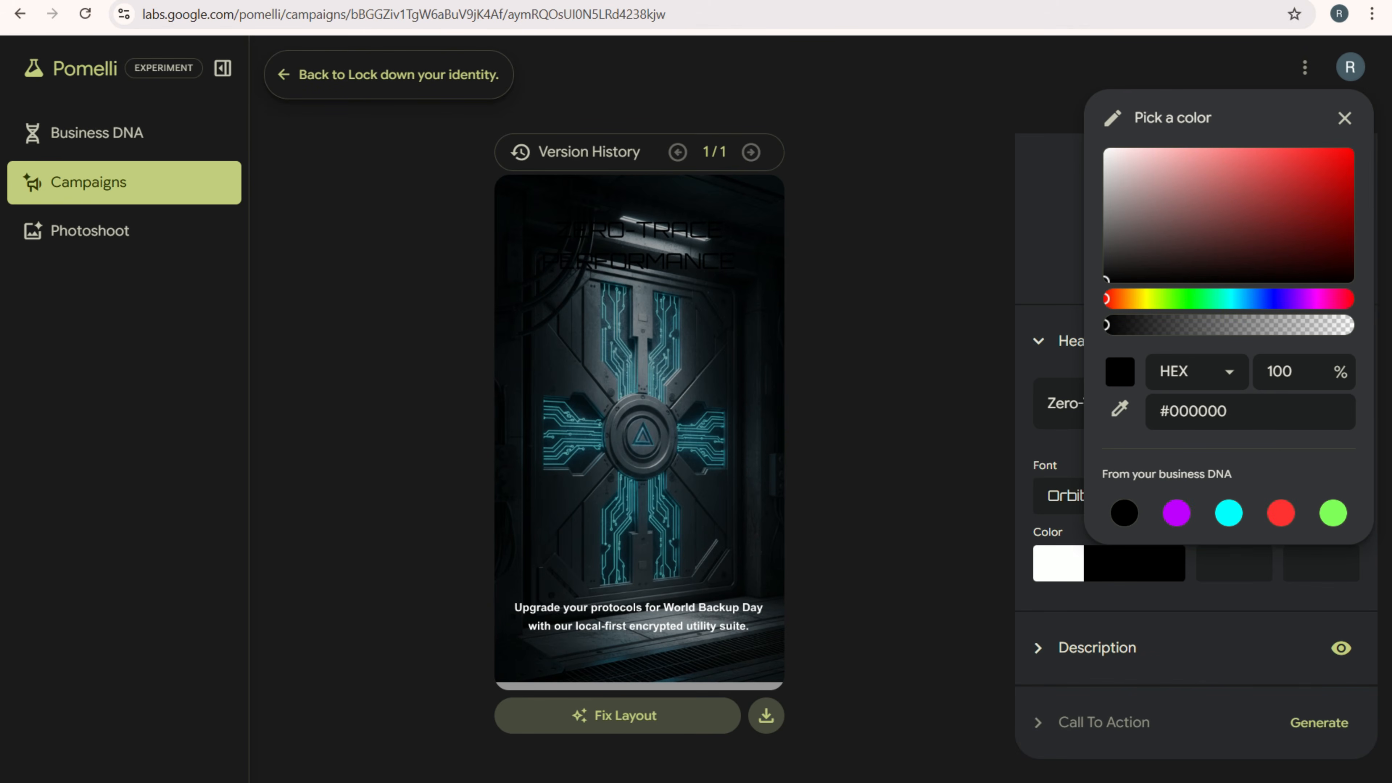
pyautogui.click(1131, 149)
pyautogui.click(1105, 157)
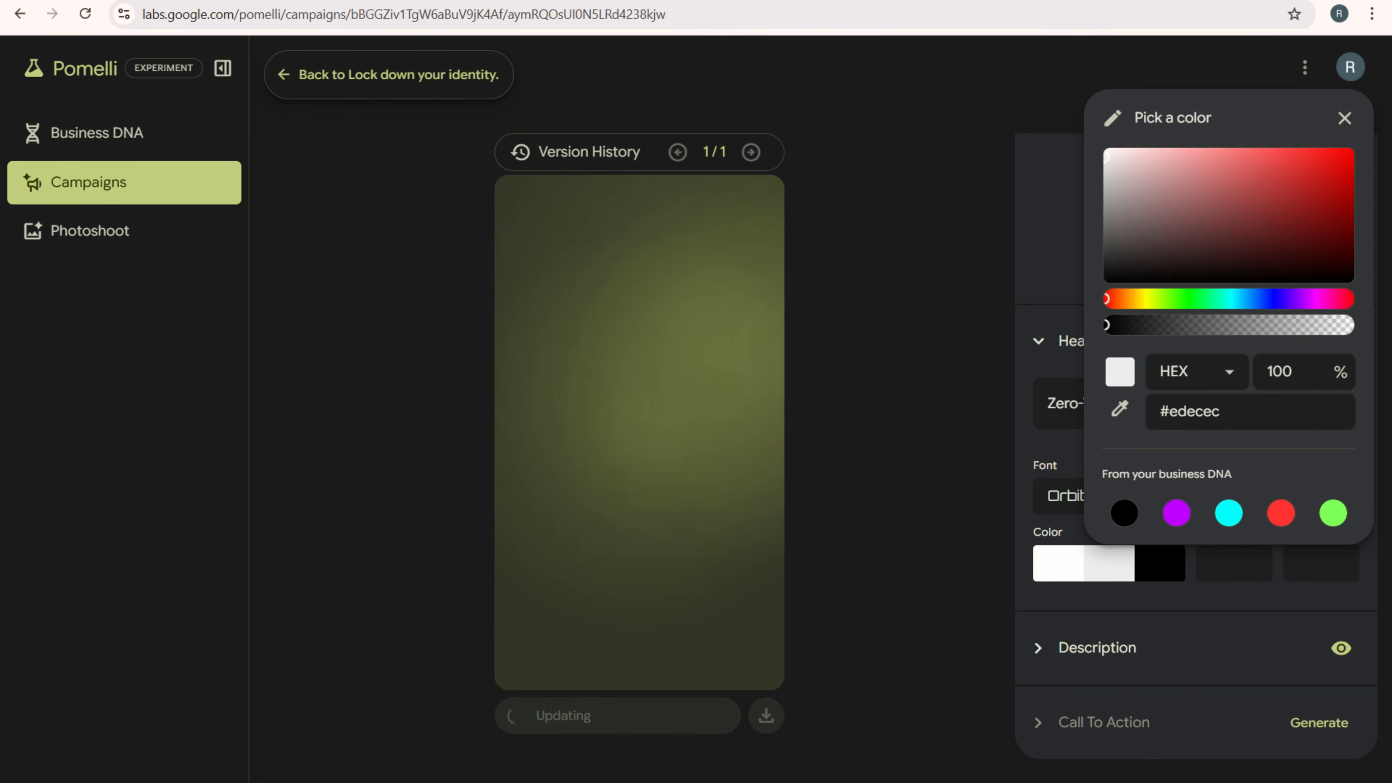
pyautogui.click(1344, 117)
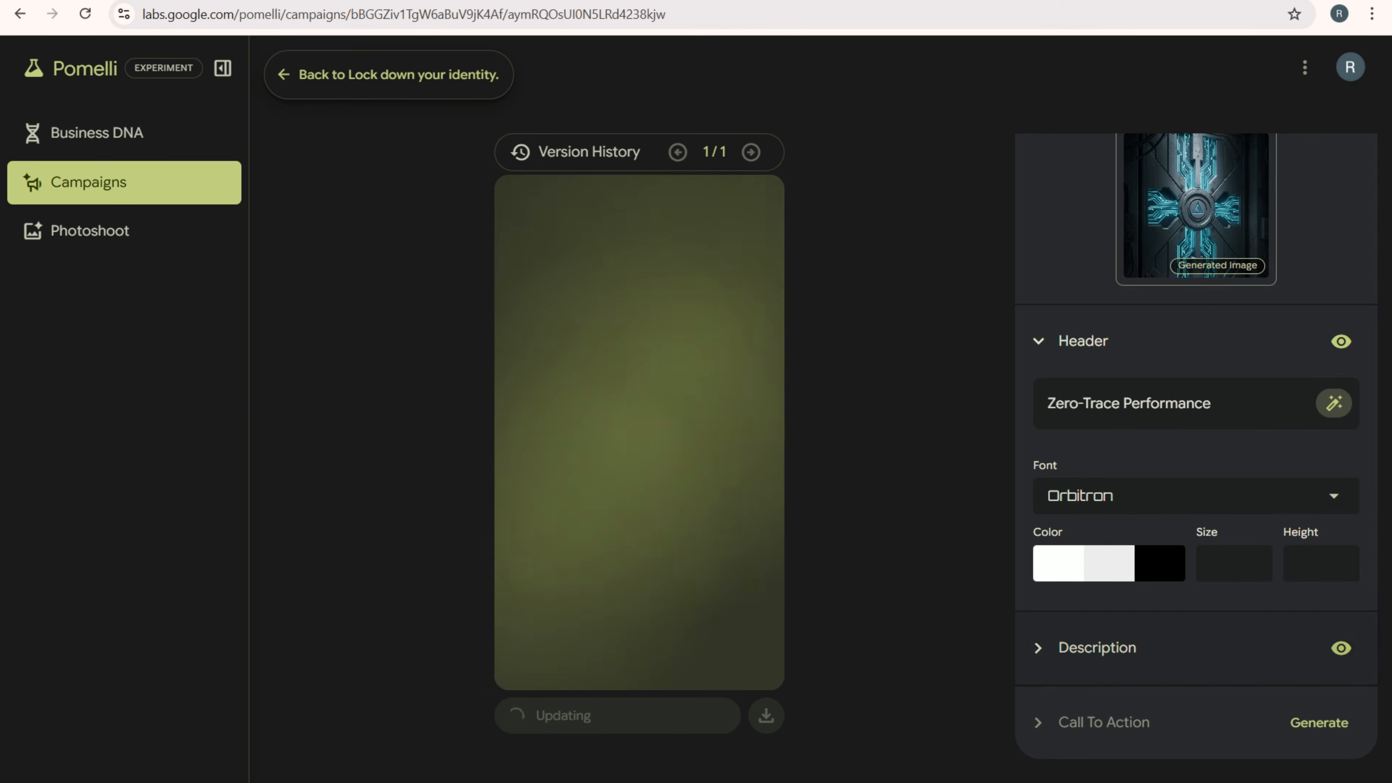
# - Open the creative's description settings and examine the description text
pyautogui.click(1097, 647)
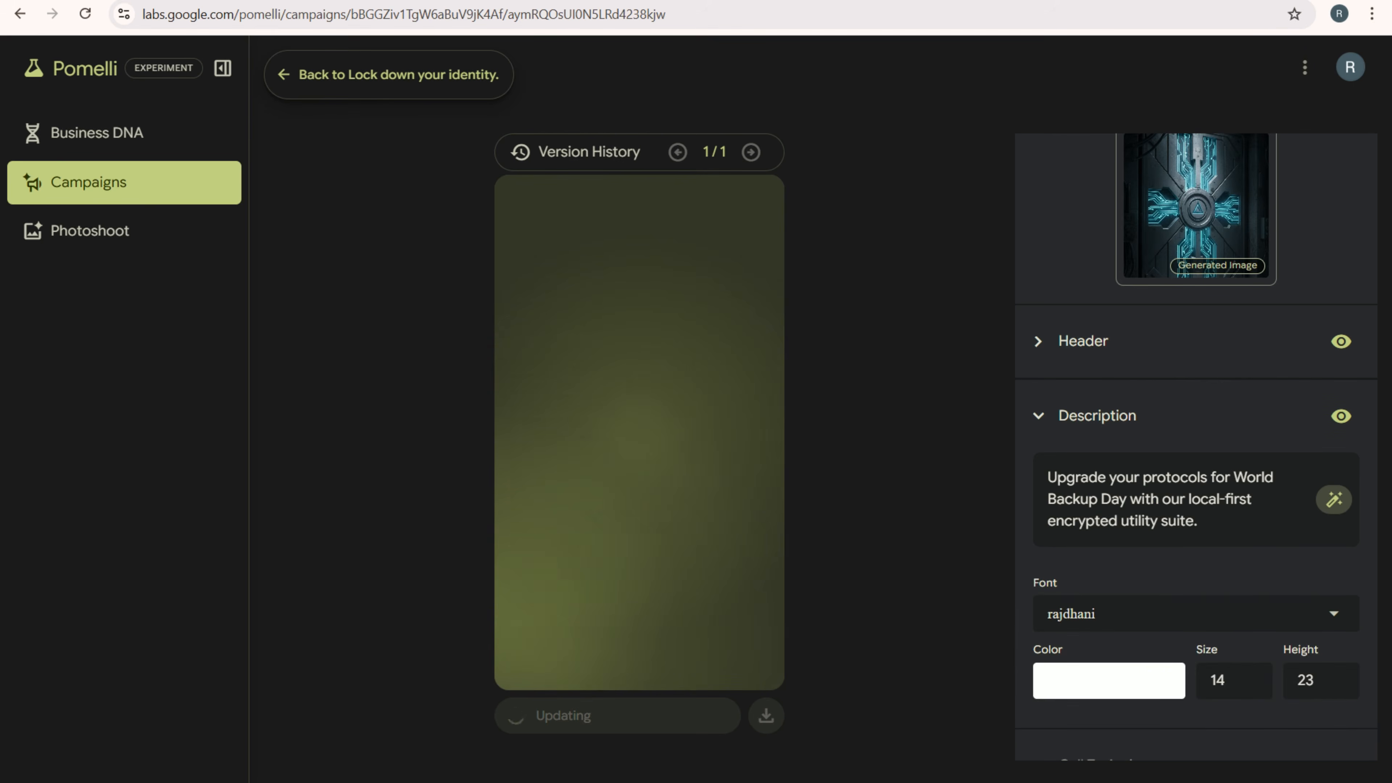
pyautogui.hotkey('ctrl', 'a')
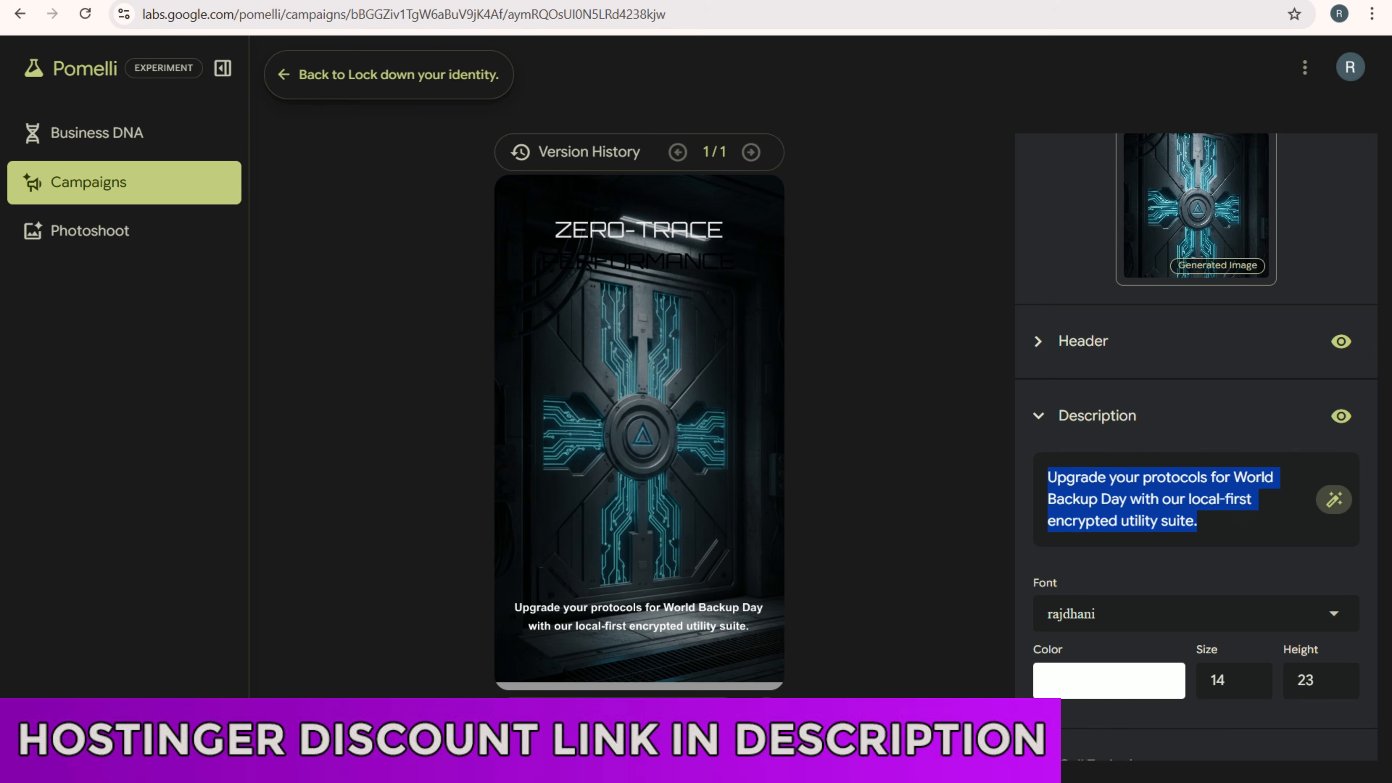
pyautogui.click(1202, 518)
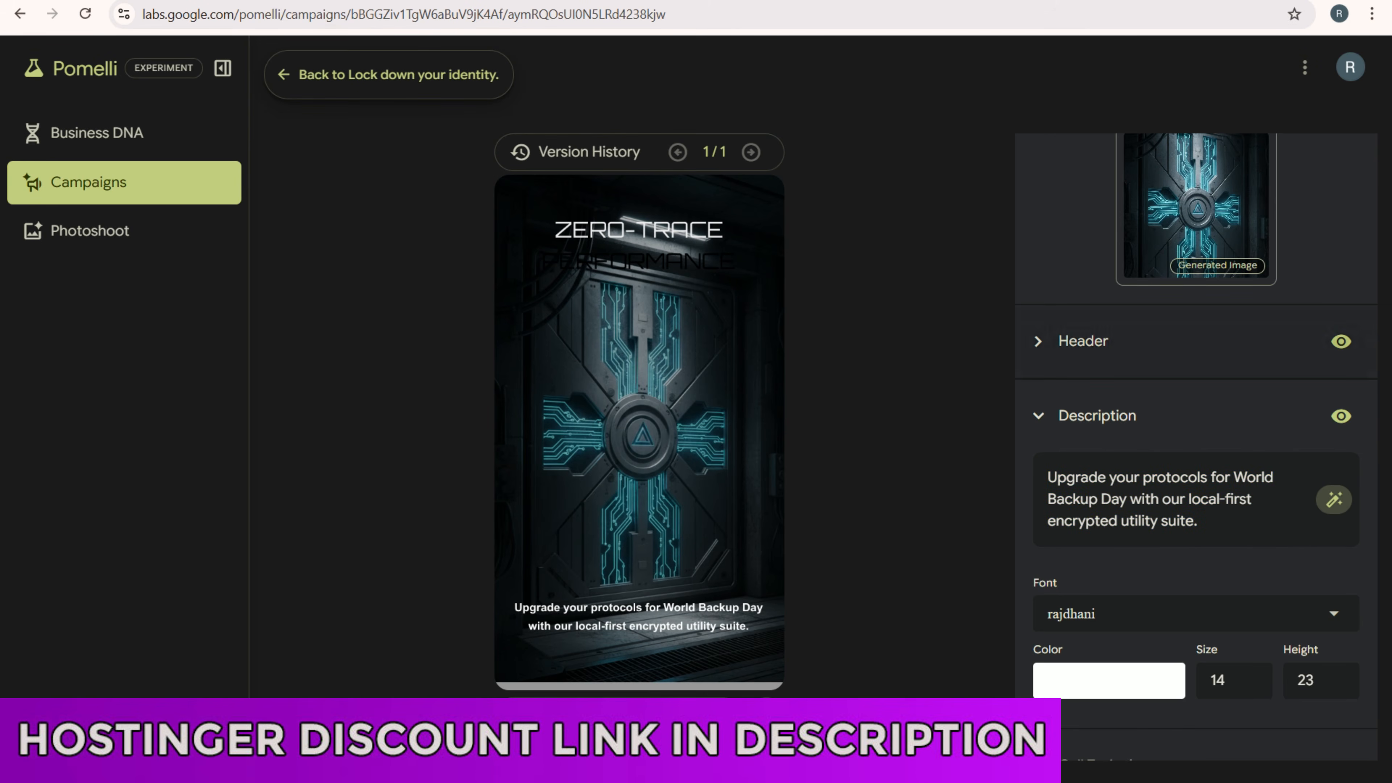
# - Change the header's remaining black color to near-white #fdf9f9
pyautogui.click(1082, 342)
pyautogui.click(1160, 563)
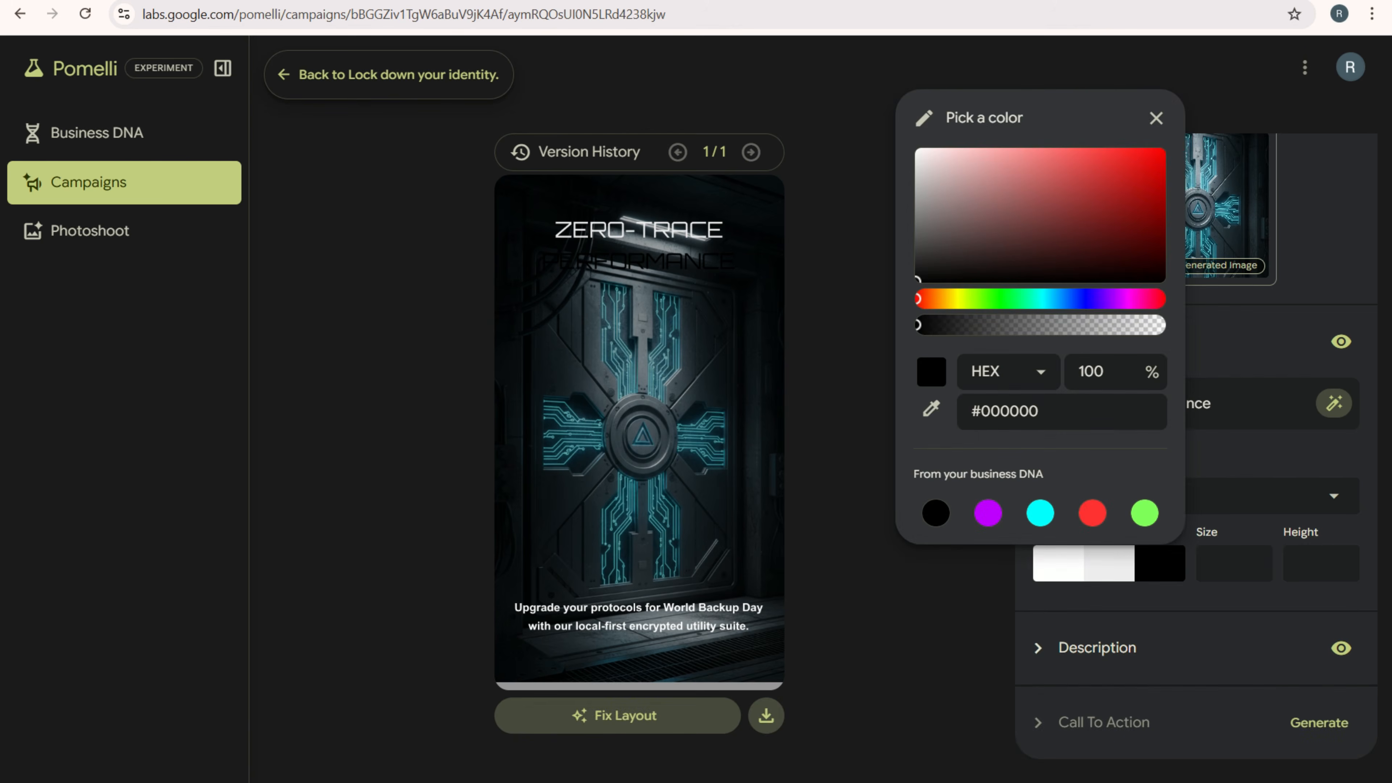
pyautogui.moveTo(917, 279); pyautogui.dragTo(919, 150)
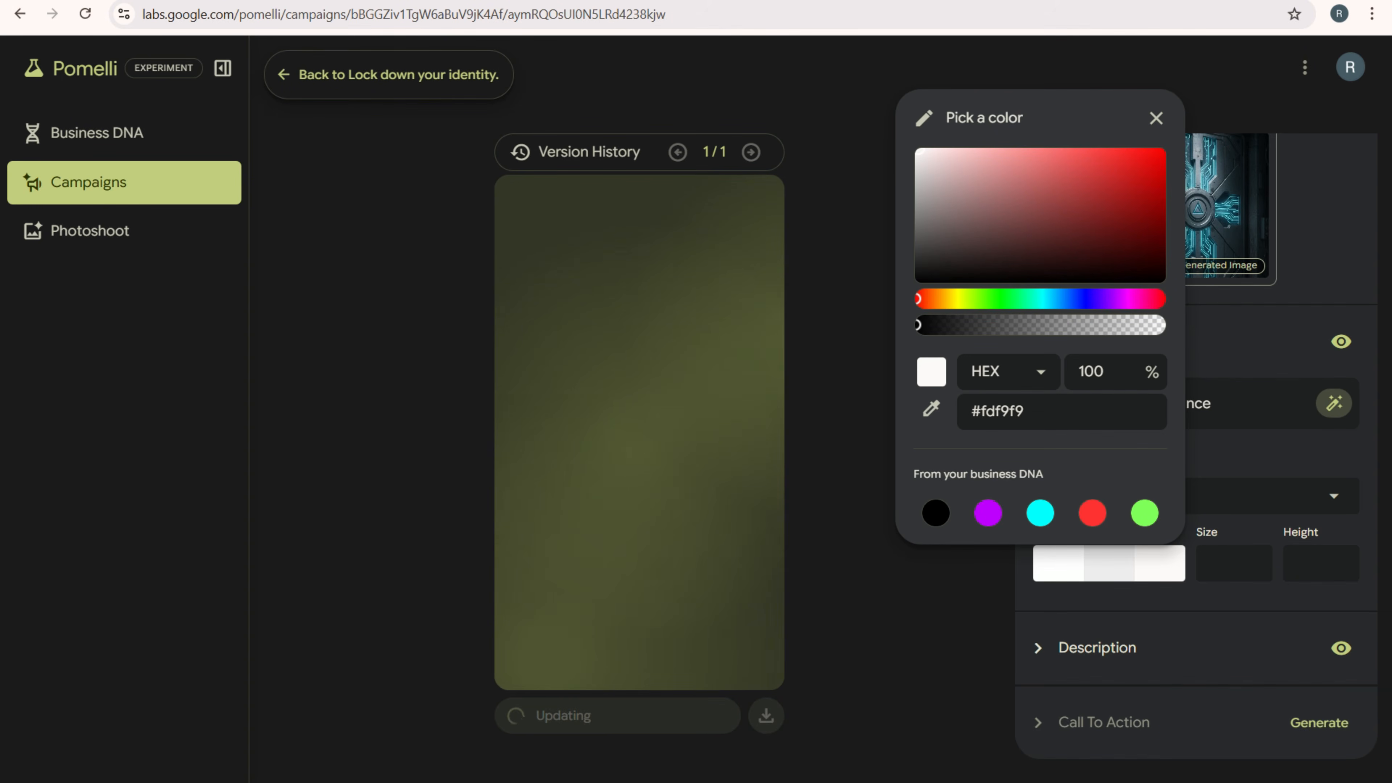
pyautogui.click(1156, 117)
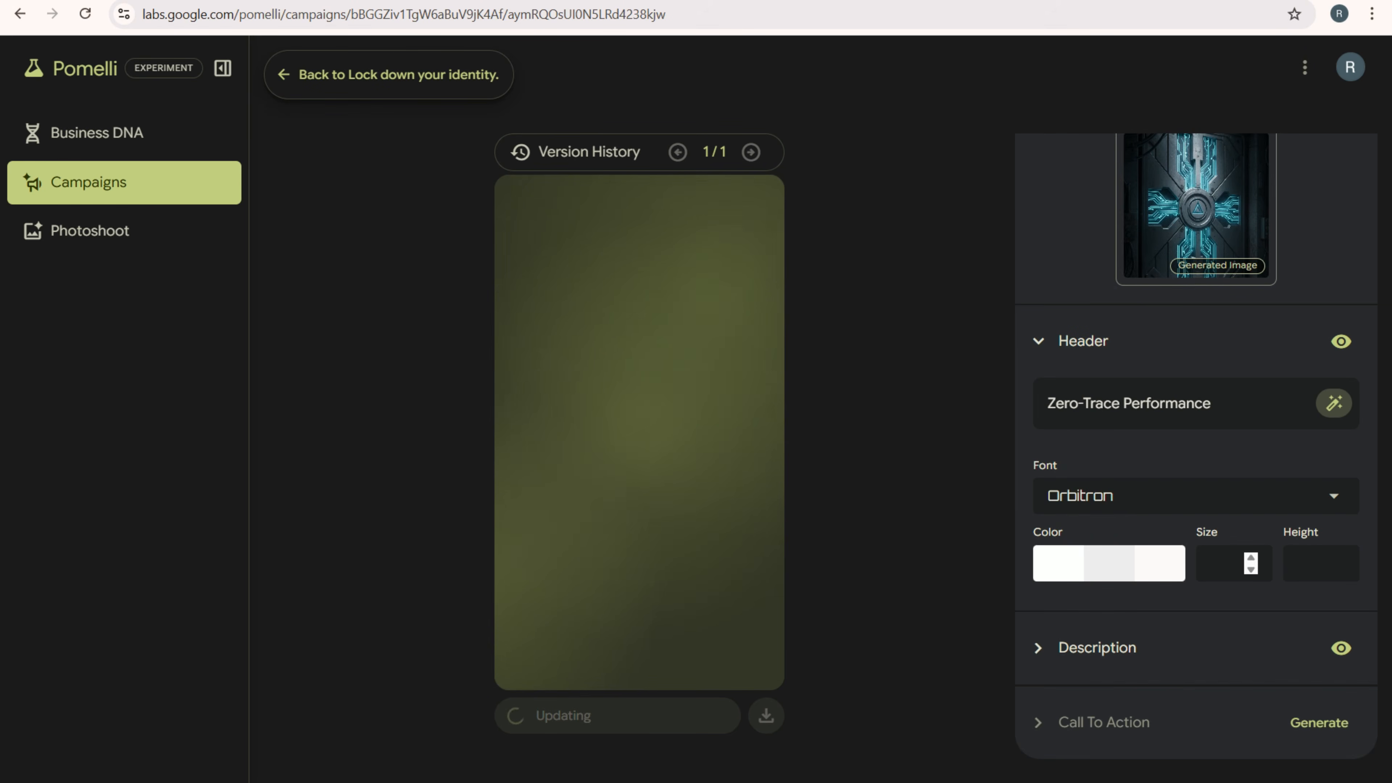
# - Check the size options of the header, and reopen the description settings to view its font, color and size
pyautogui.click(1227, 563)
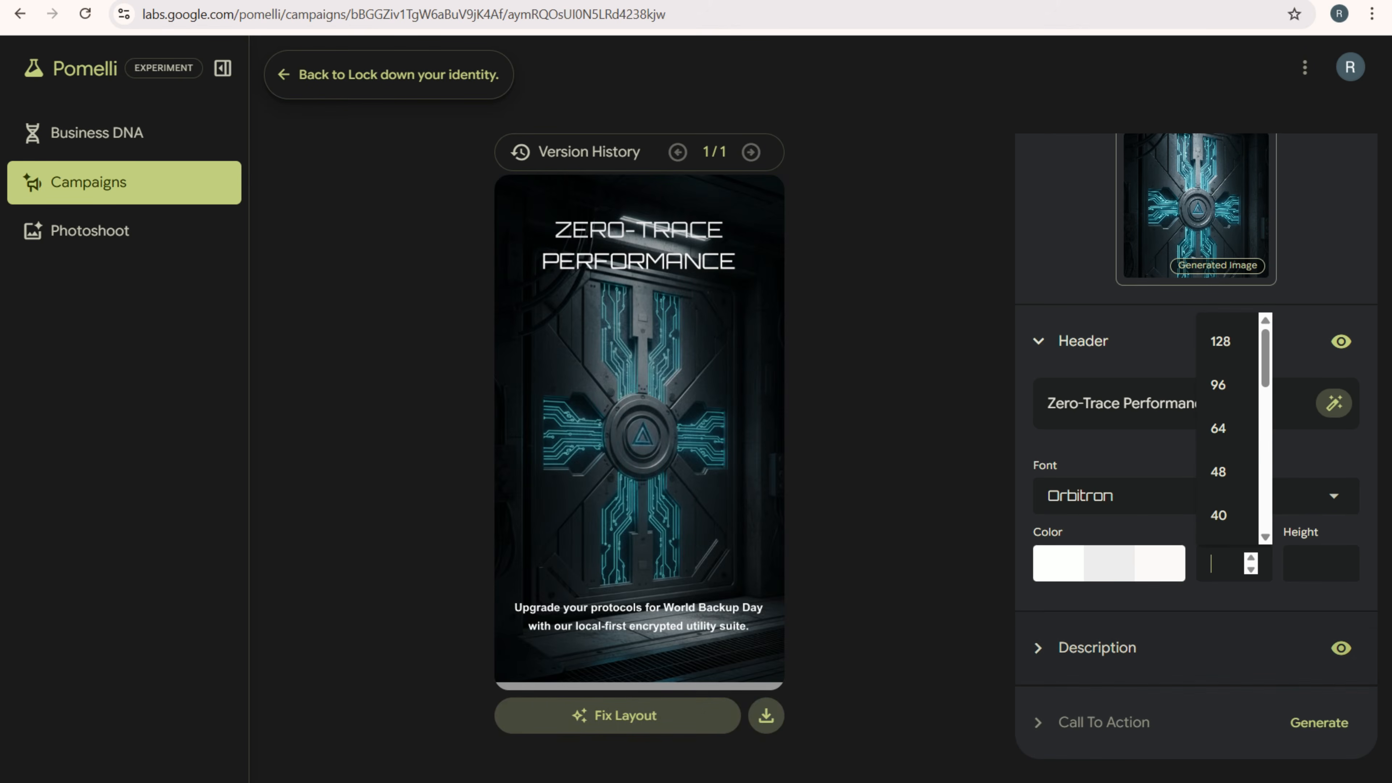
pyautogui.click(1098, 647)
pyautogui.scroll(-1, 1196, 447)
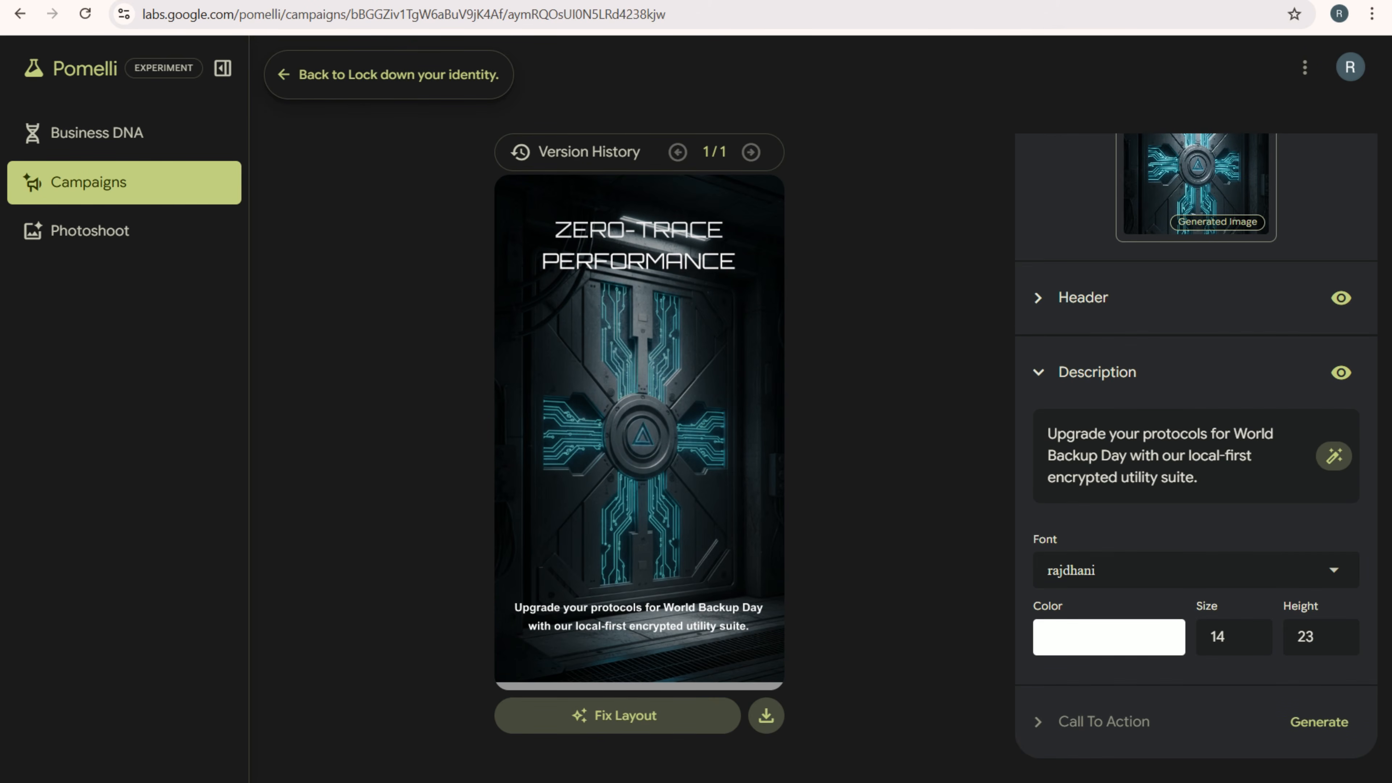
# - Set the description's font size to 16 and generate a call to action for the creative
pyautogui.click(1250, 632)
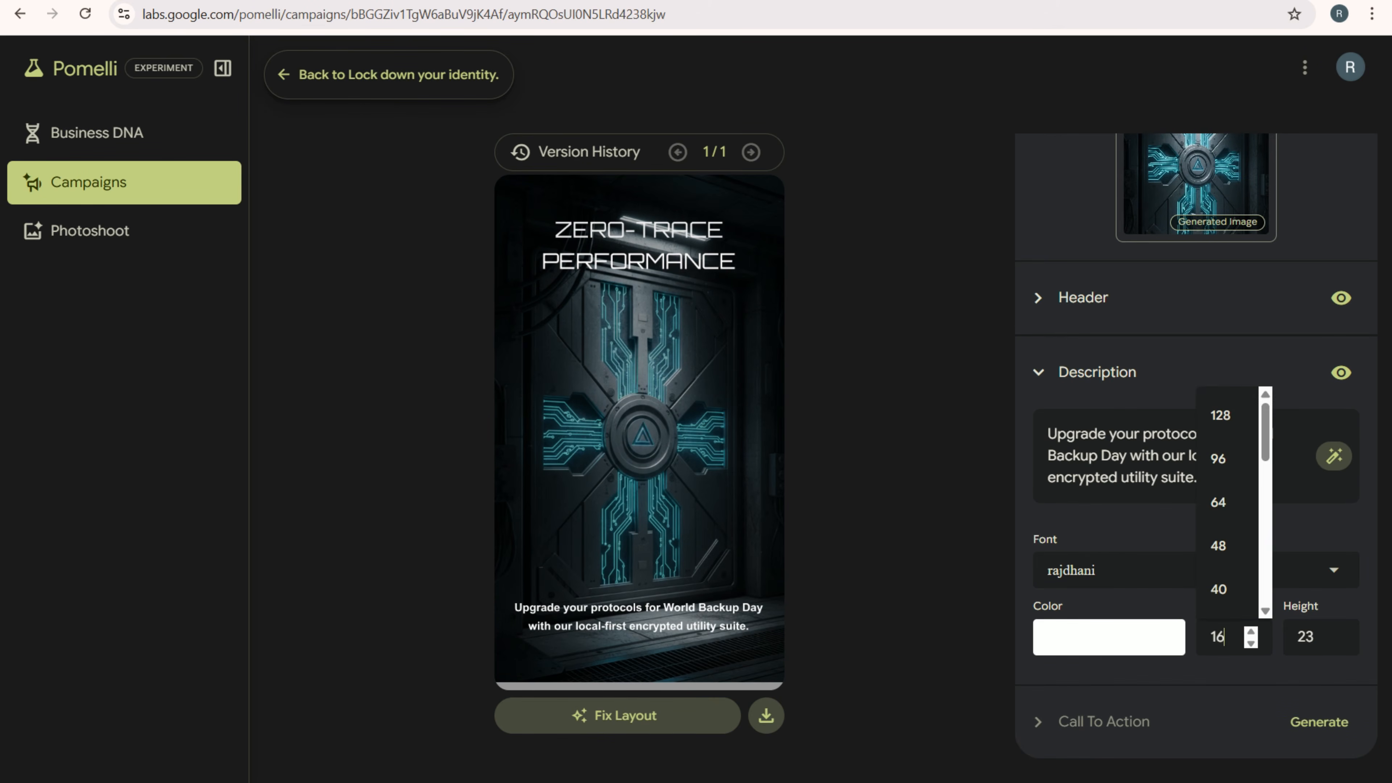
pyautogui.click(1239, 670)
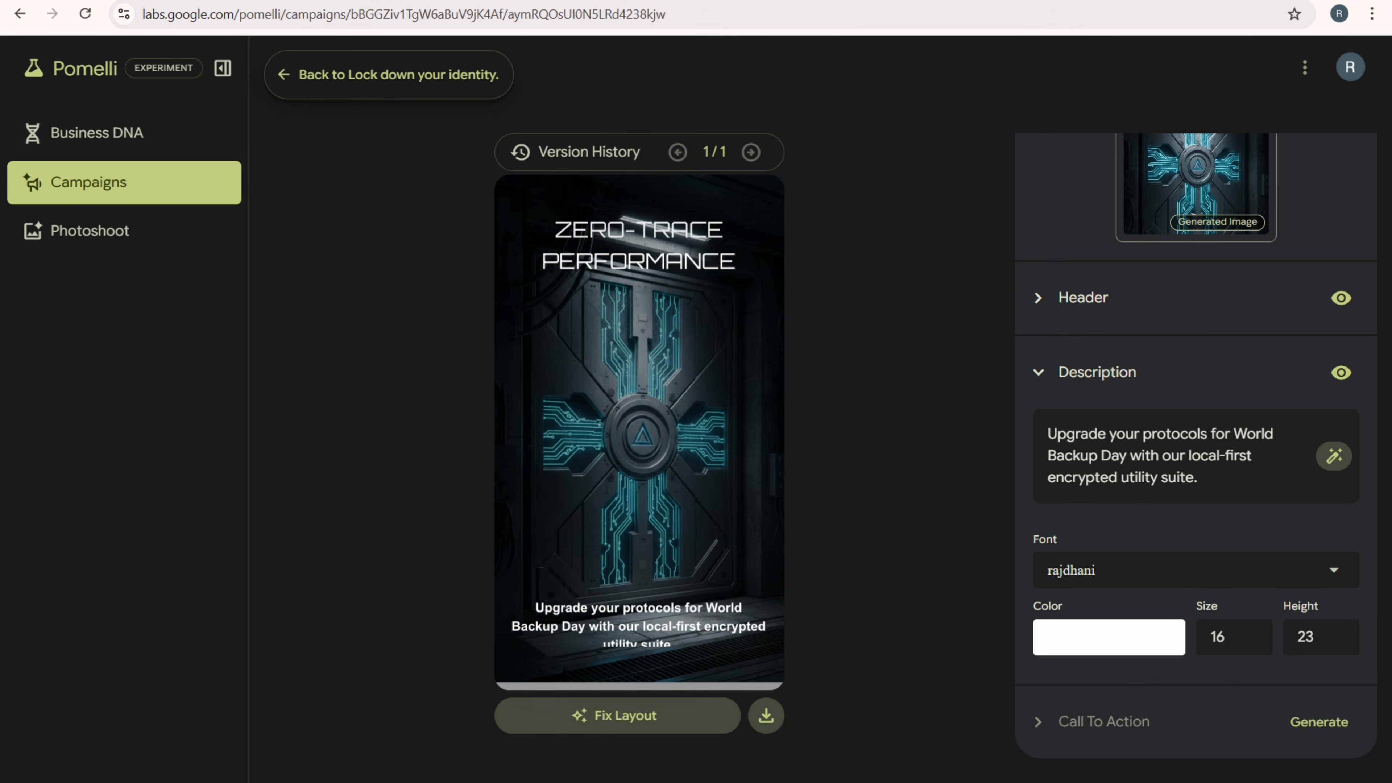
pyautogui.click(1319, 723)
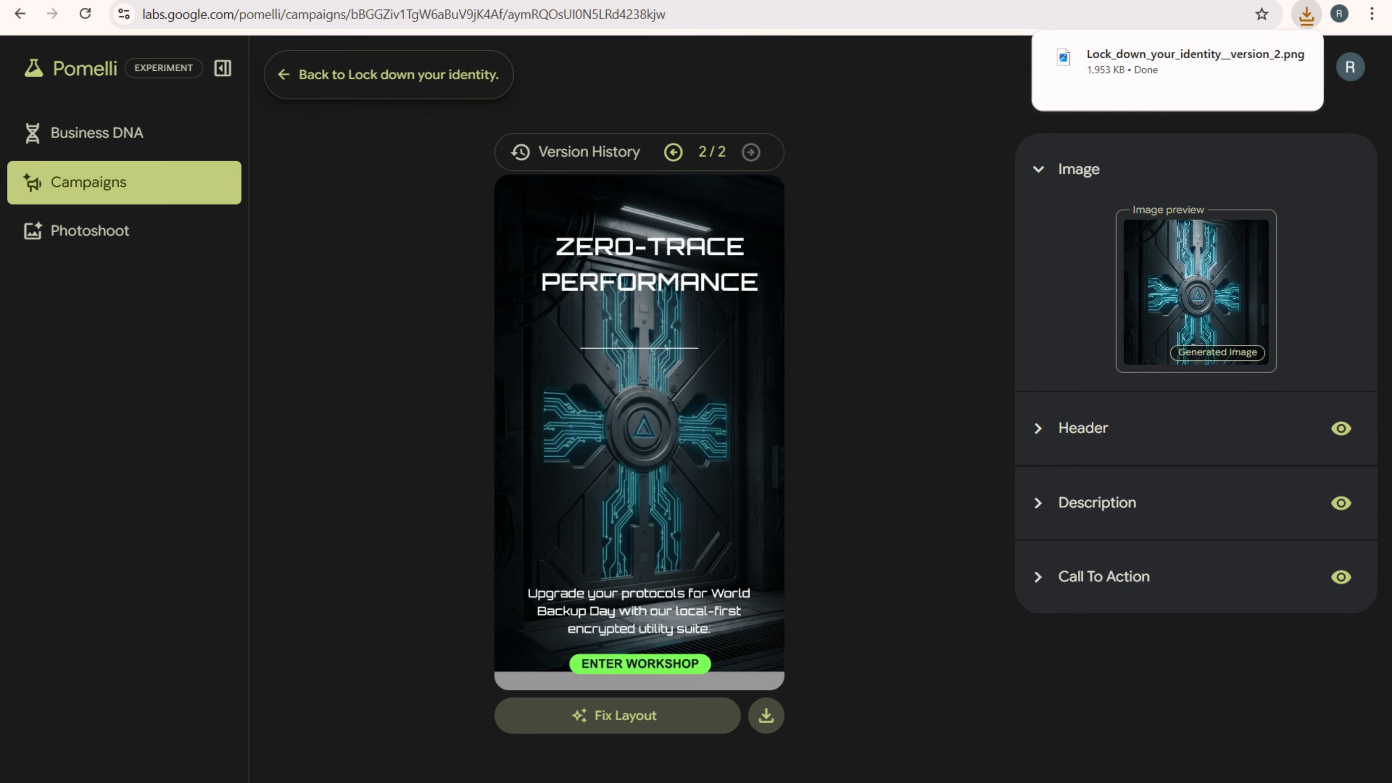
# - Open the Photoshoot section and start creating a product photoshoot
pyautogui.click(90, 230)
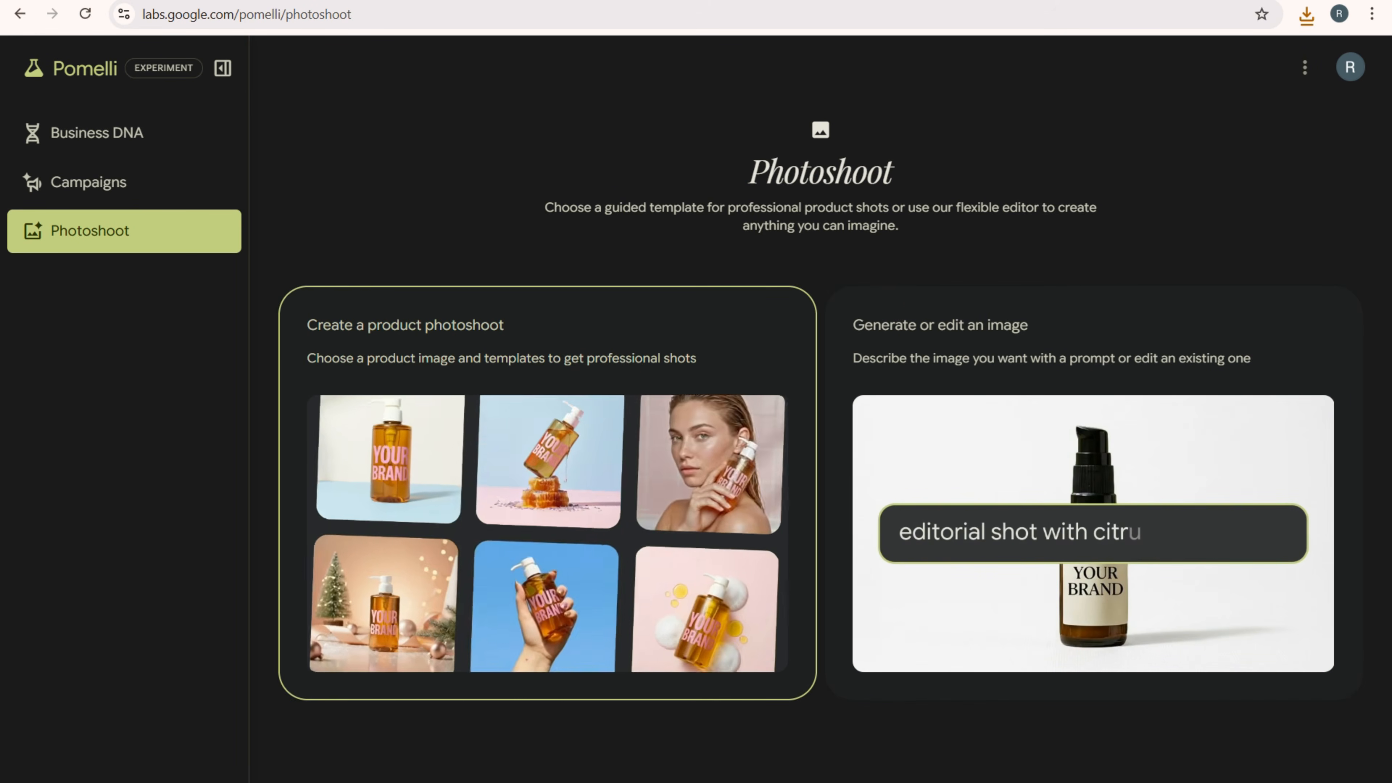
pyautogui.click(547, 493)
pyautogui.click(636, 547)
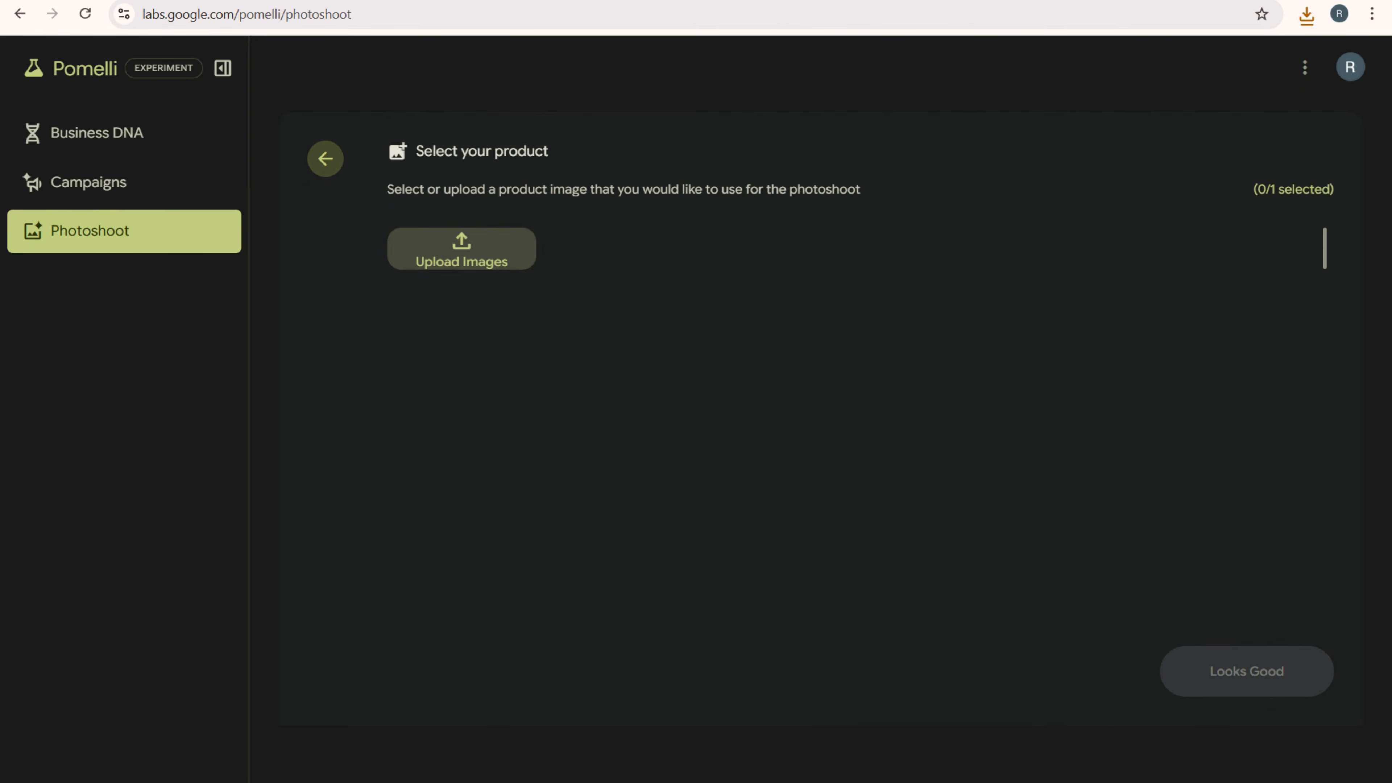
# - Check the Documents and Downloads folders for a product image to upload
pyautogui.click(461, 249)
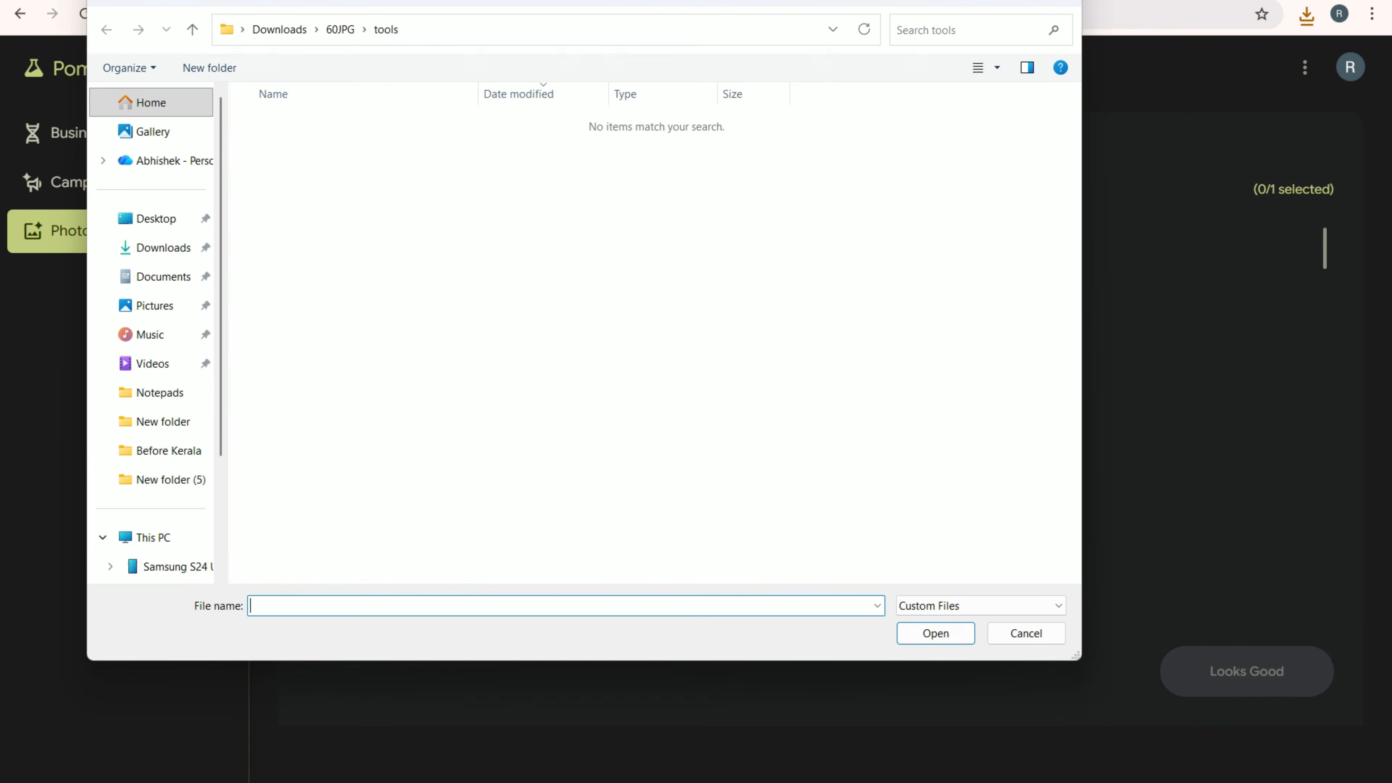
pyautogui.click(164, 276)
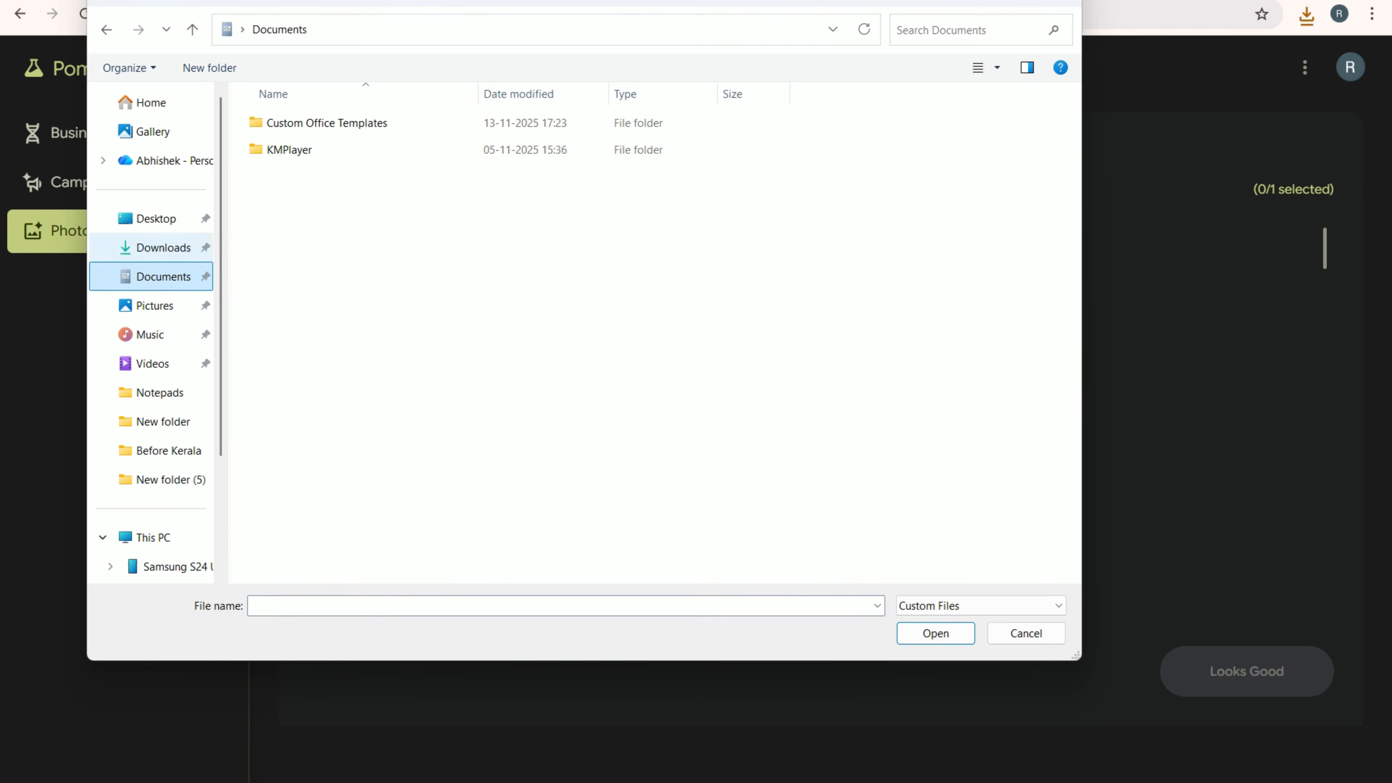
pyautogui.click(164, 248)
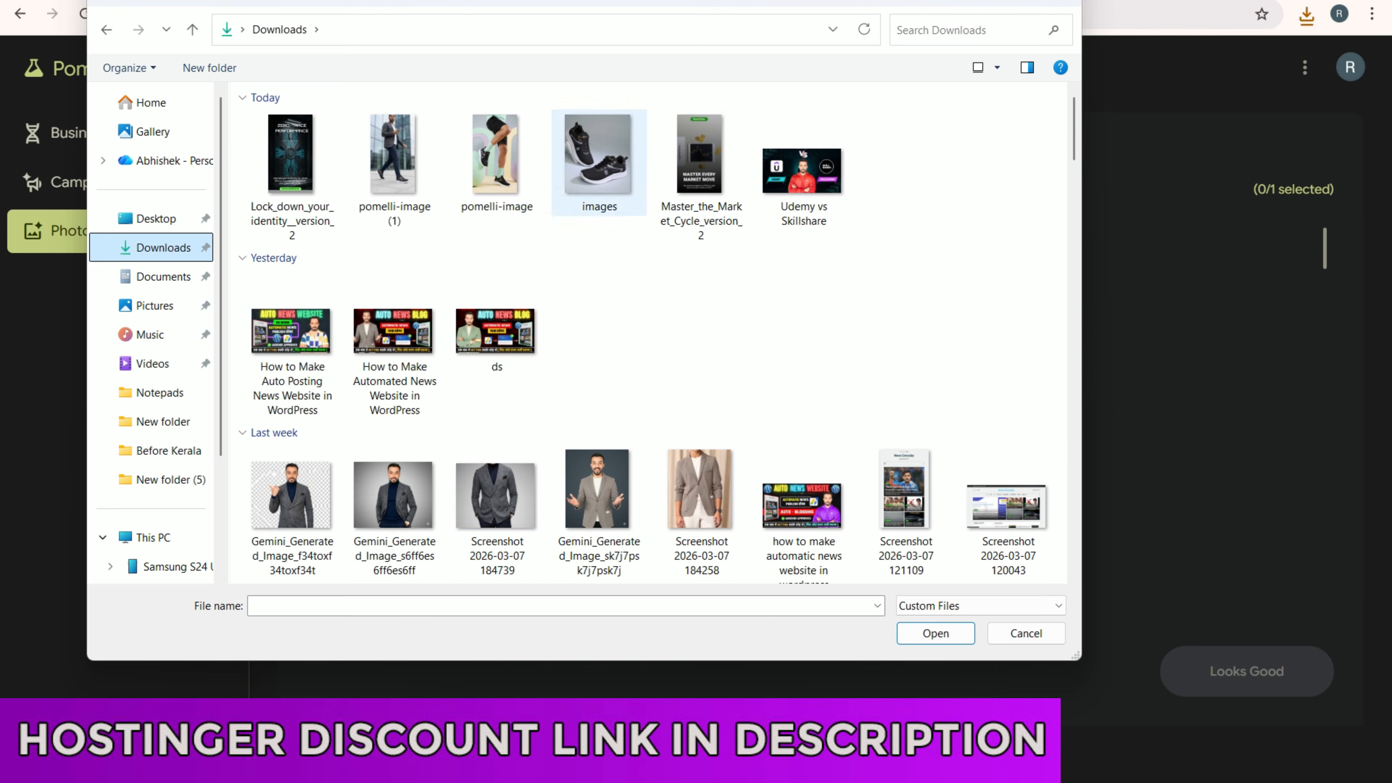
pyautogui.click(1067, 3)
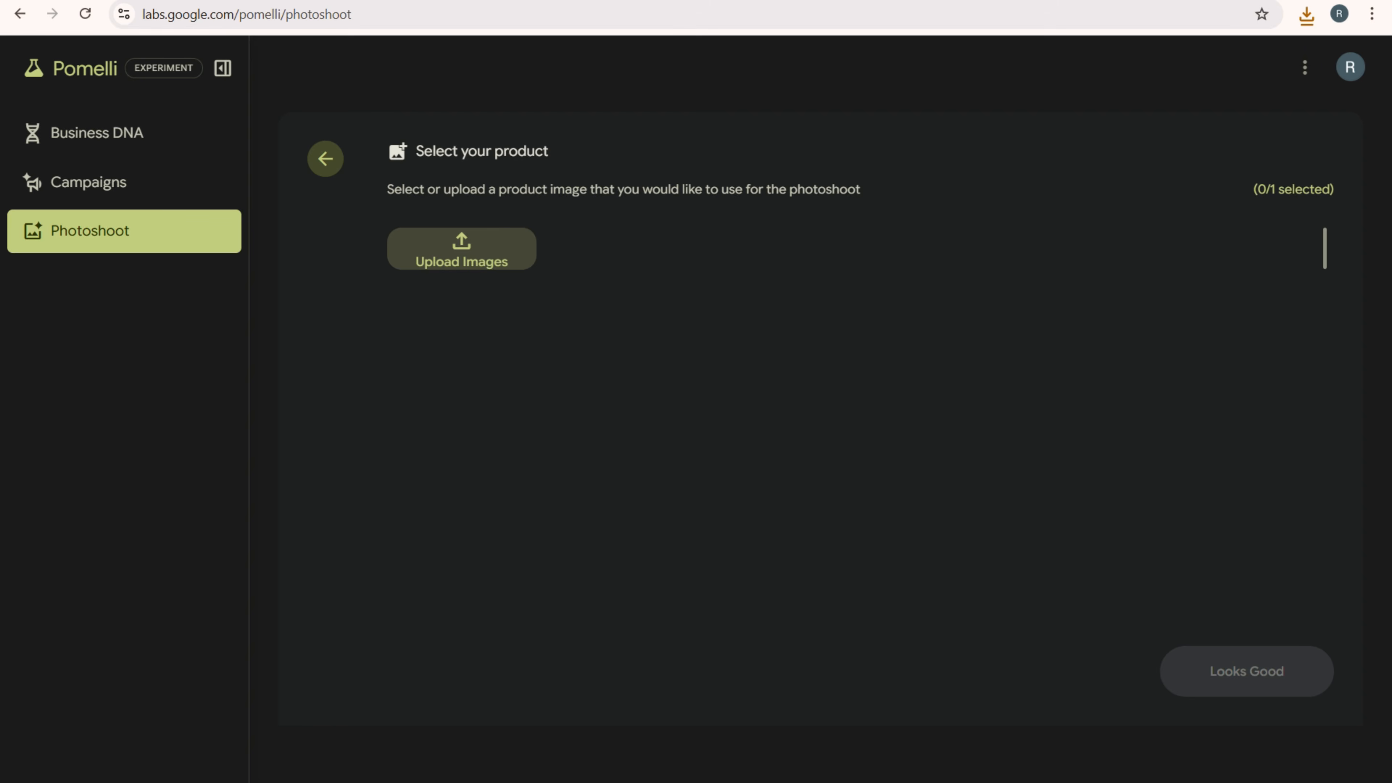
# - Search Google for "bag" in a new tab and browse the image results
pyautogui.hotkey('ctrl', 't')
pyautogui.write('s')
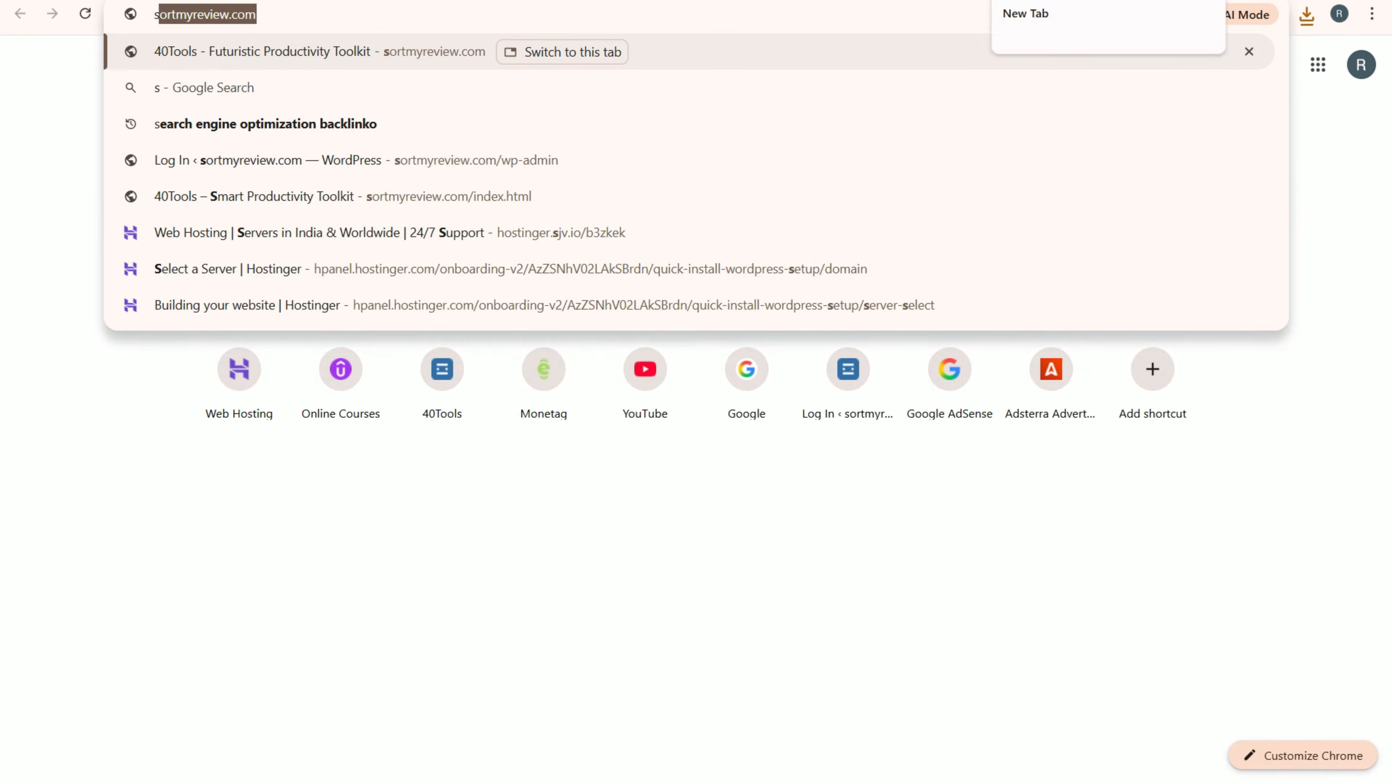
pyautogui.write('h')
pyautogui.press('BackSpace')
pyautogui.press('BackSpace')
pyautogui.press('BackSpace')
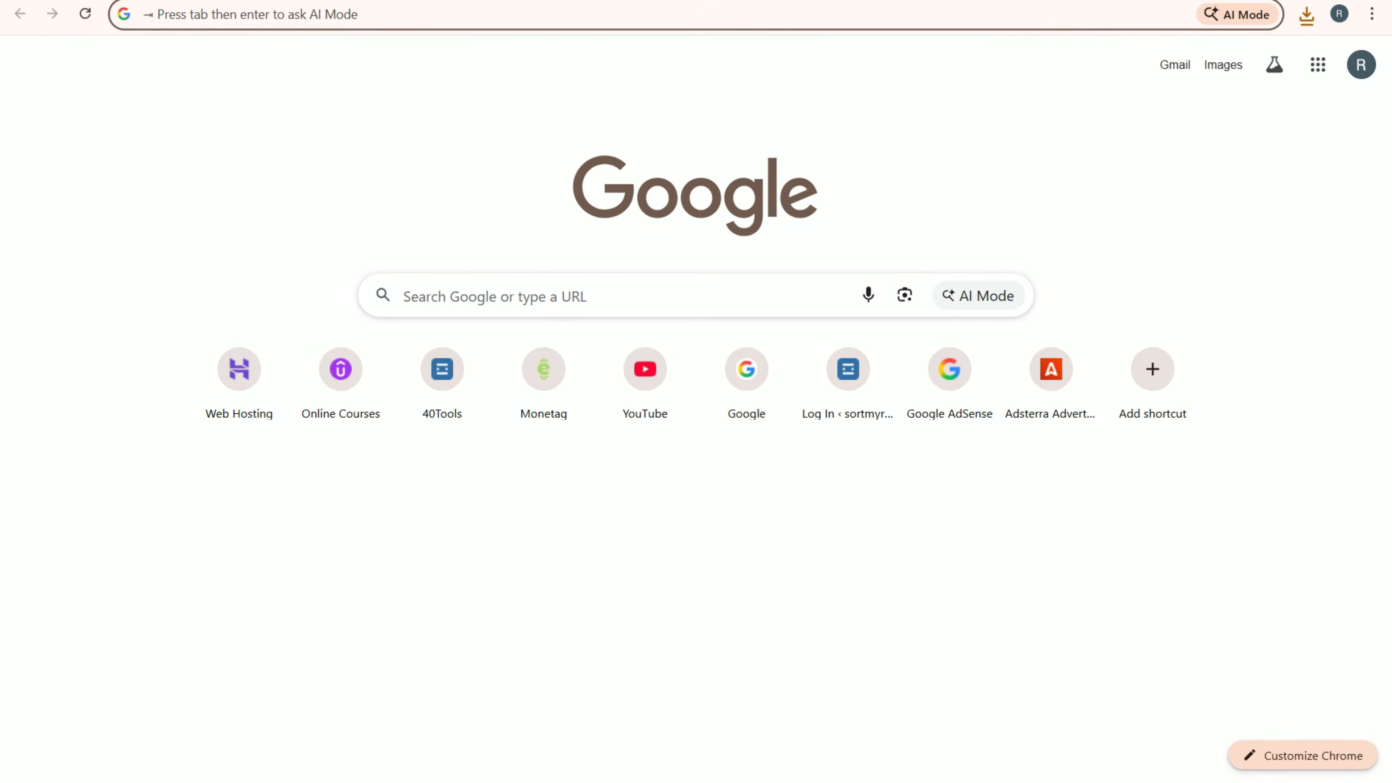
pyautogui.write('bag')
pyautogui.press('Return')
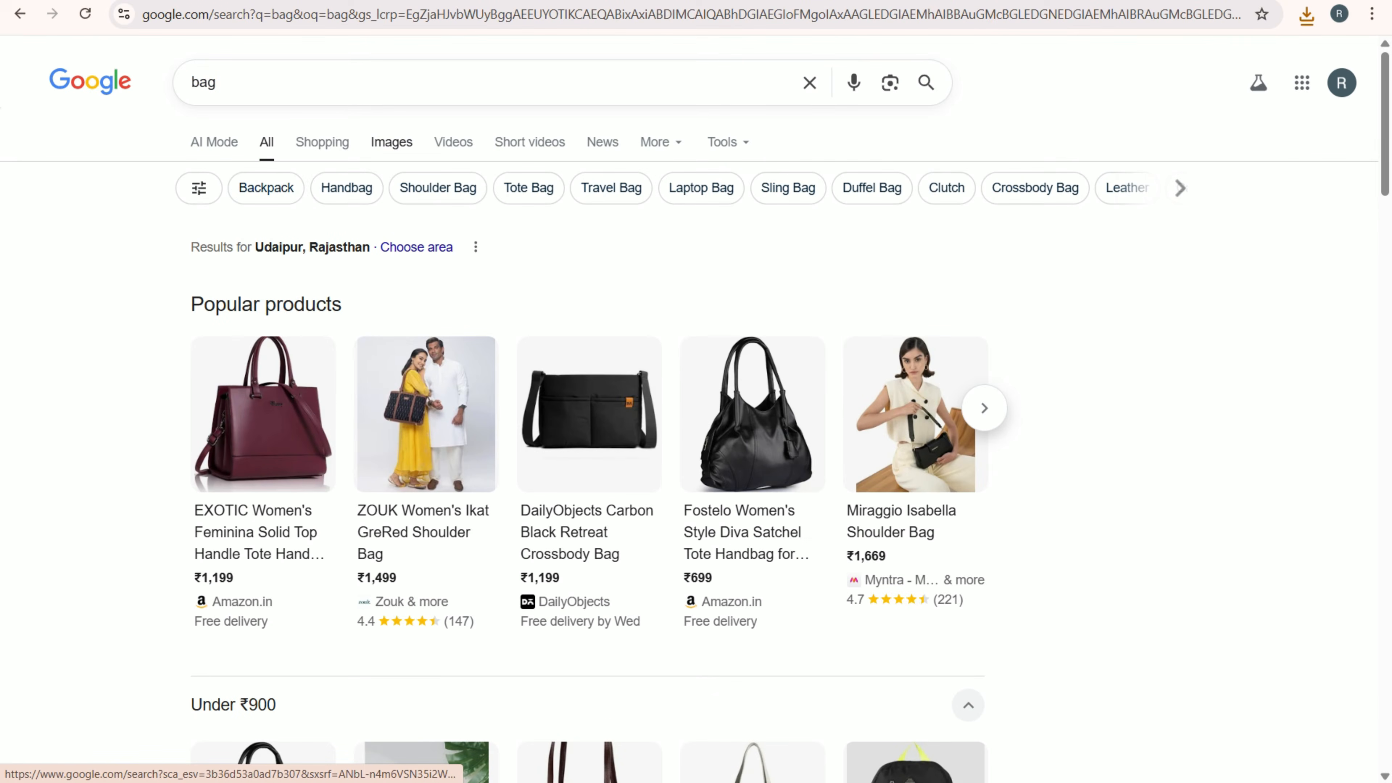
pyautogui.click(391, 142)
pyautogui.scroll(-5, 618, 399)
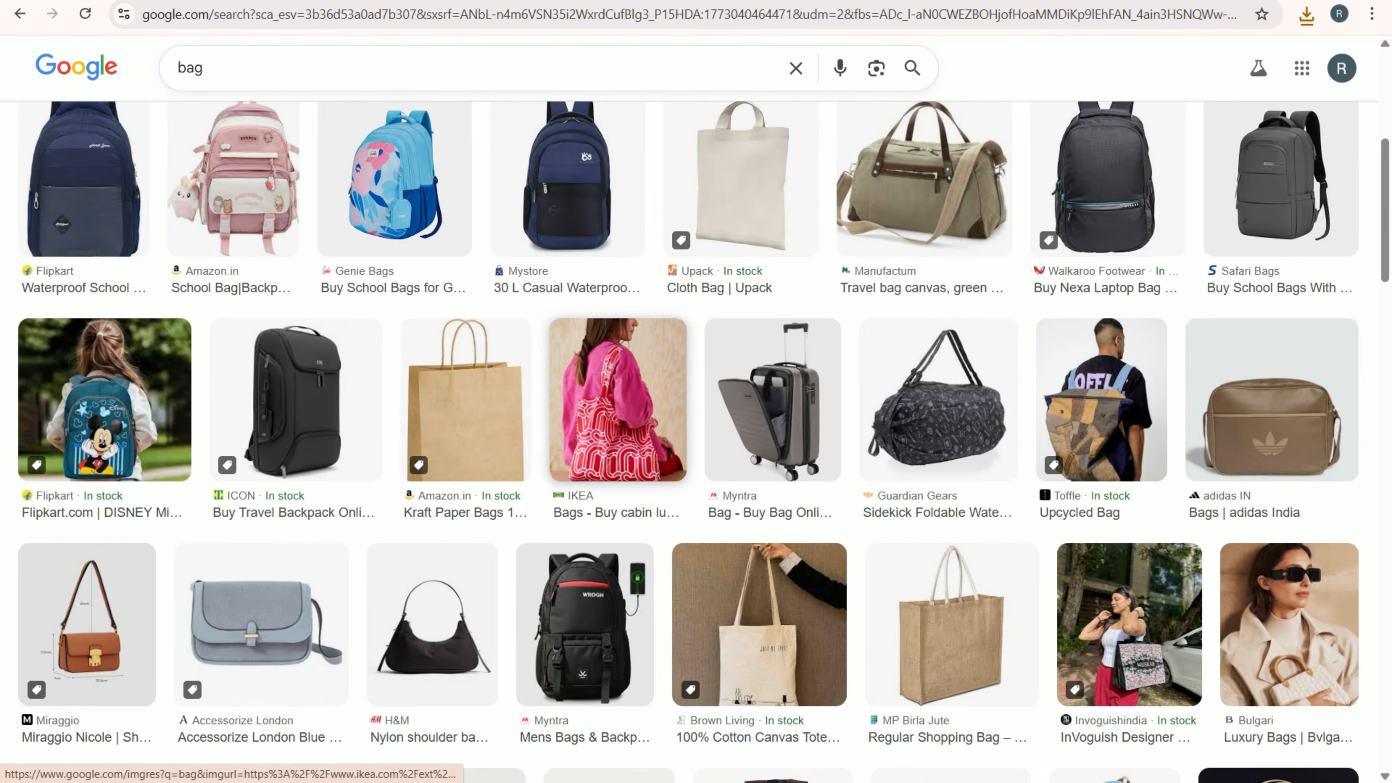
pyautogui.scroll(2, 931, 329)
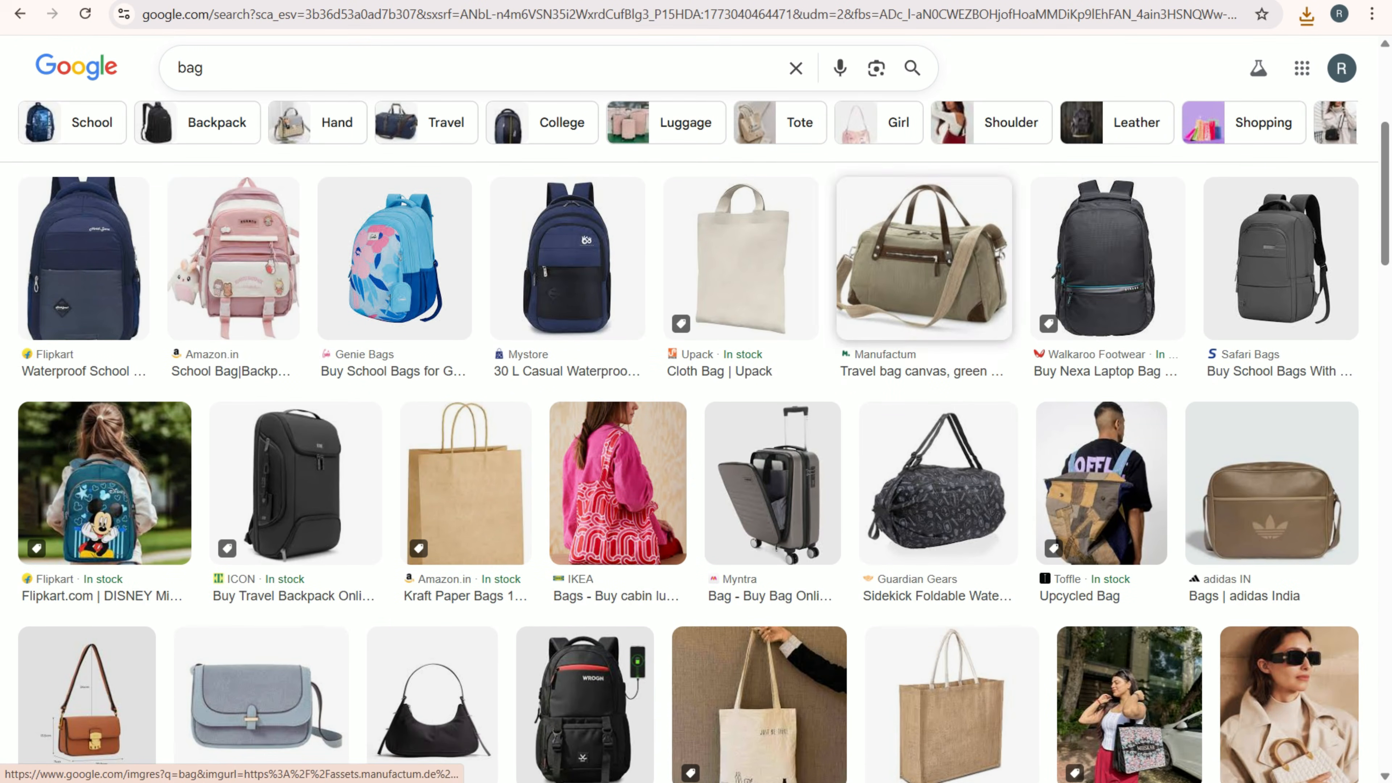
# - Try to save Manufactum's green-beige canvas travel bag image to the Downloads folder
pyautogui.click(924, 258)
pyautogui.rightClick(873, 340)
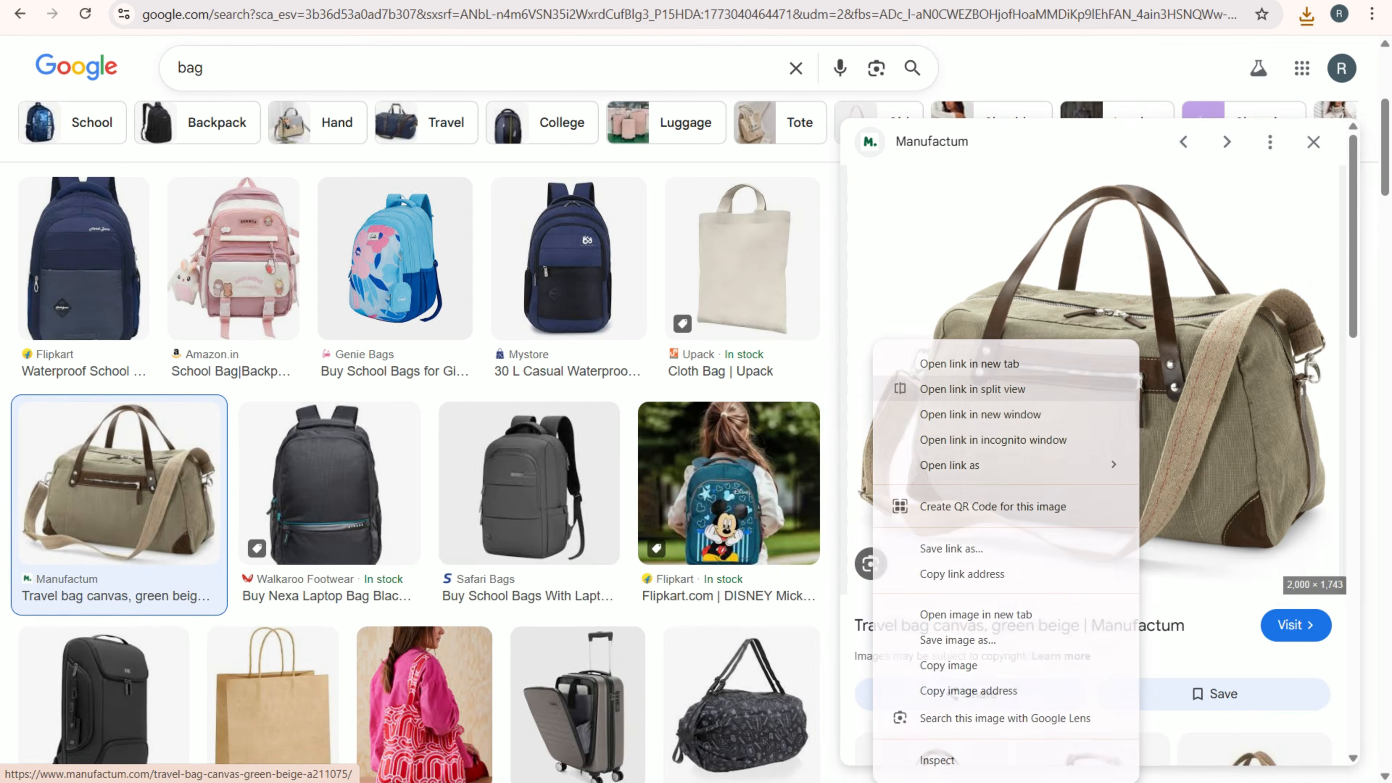
pyautogui.click(932, 638)
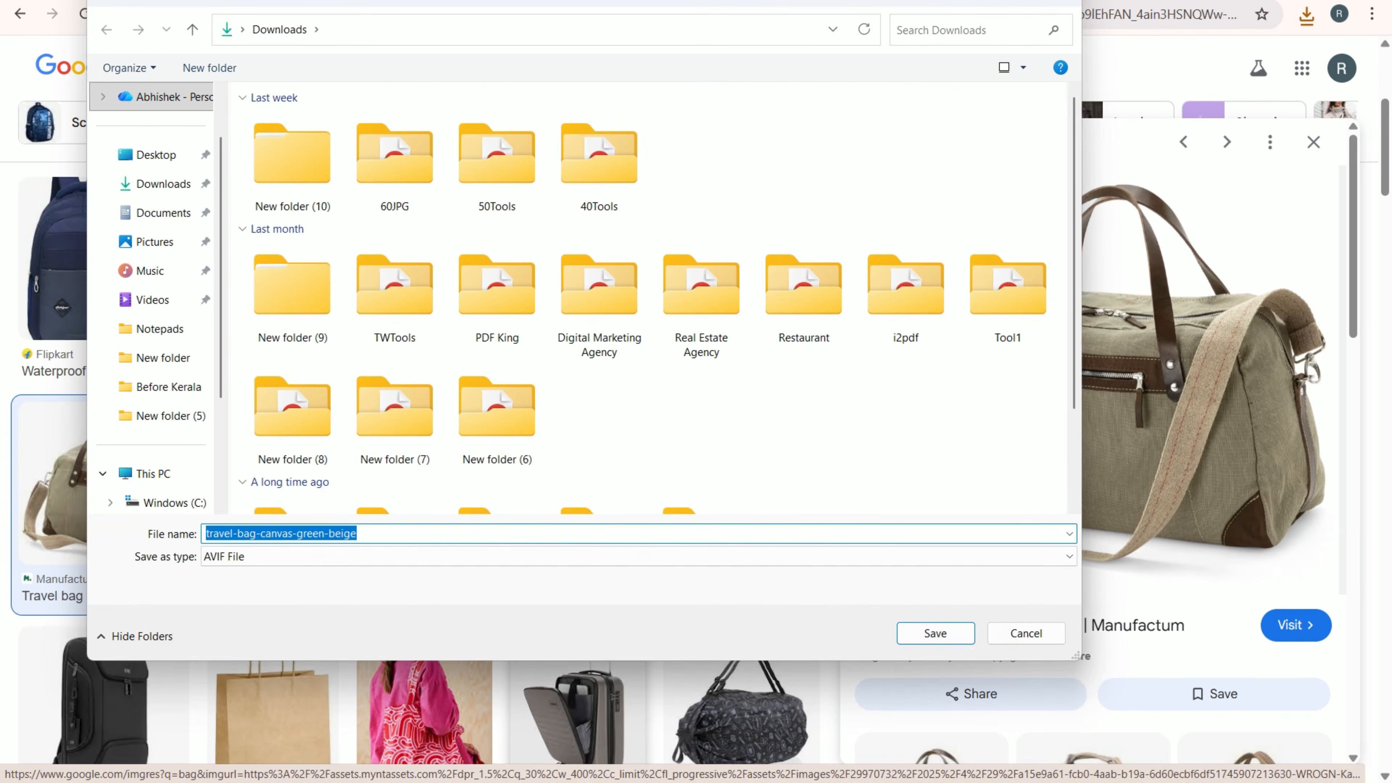
pyautogui.press('Return')
pyautogui.scroll(-3, 416, 438)
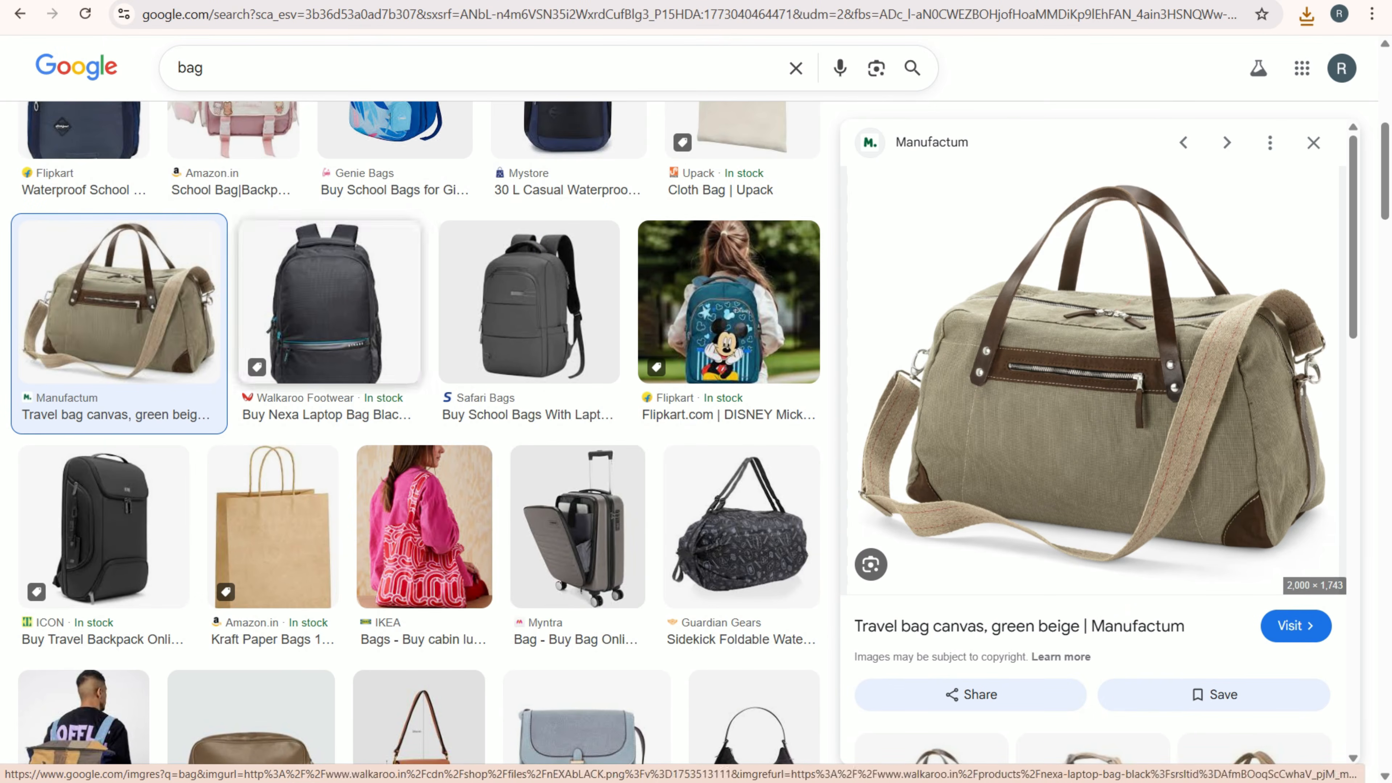
pyautogui.scroll(-3, 578, 357)
pyautogui.scroll(-5, 416, 384)
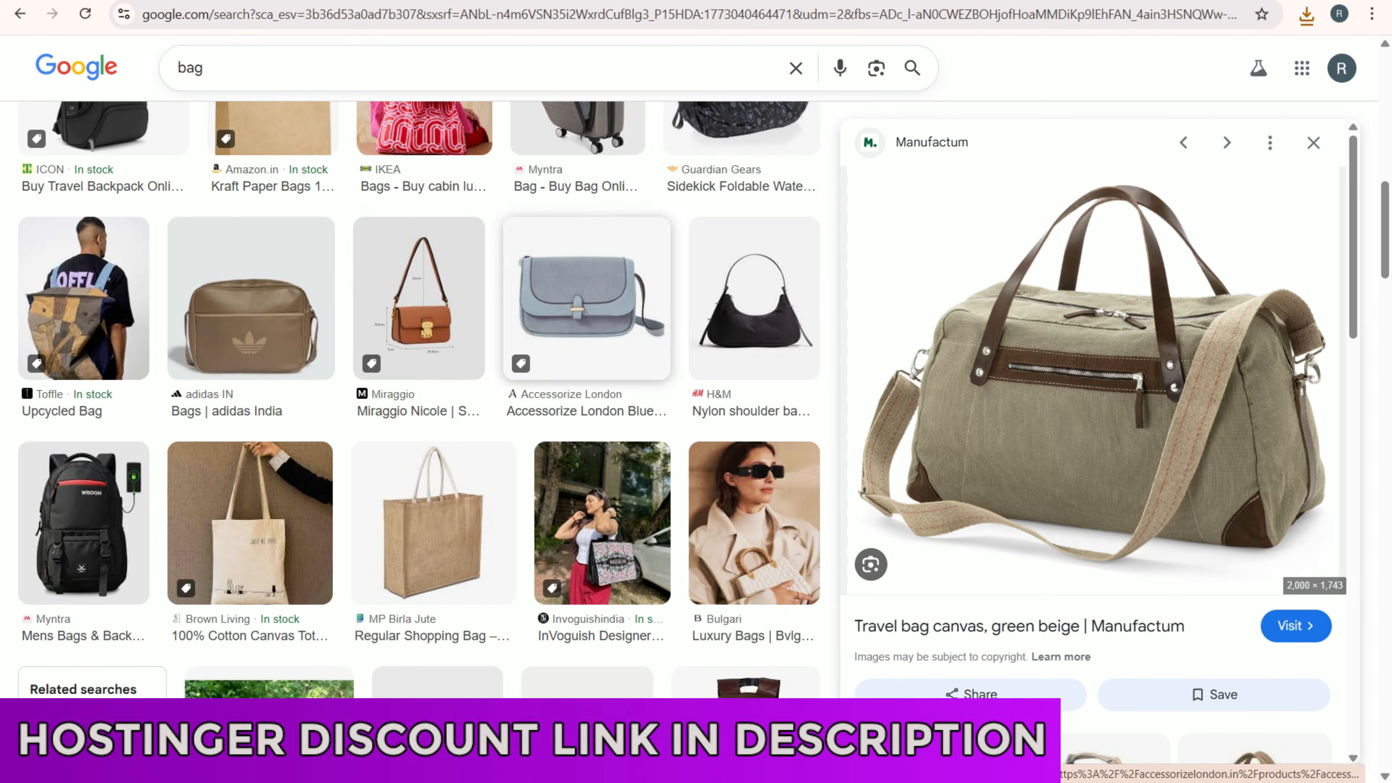
pyautogui.click(587, 296)
pyautogui.rightClick(1050, 307)
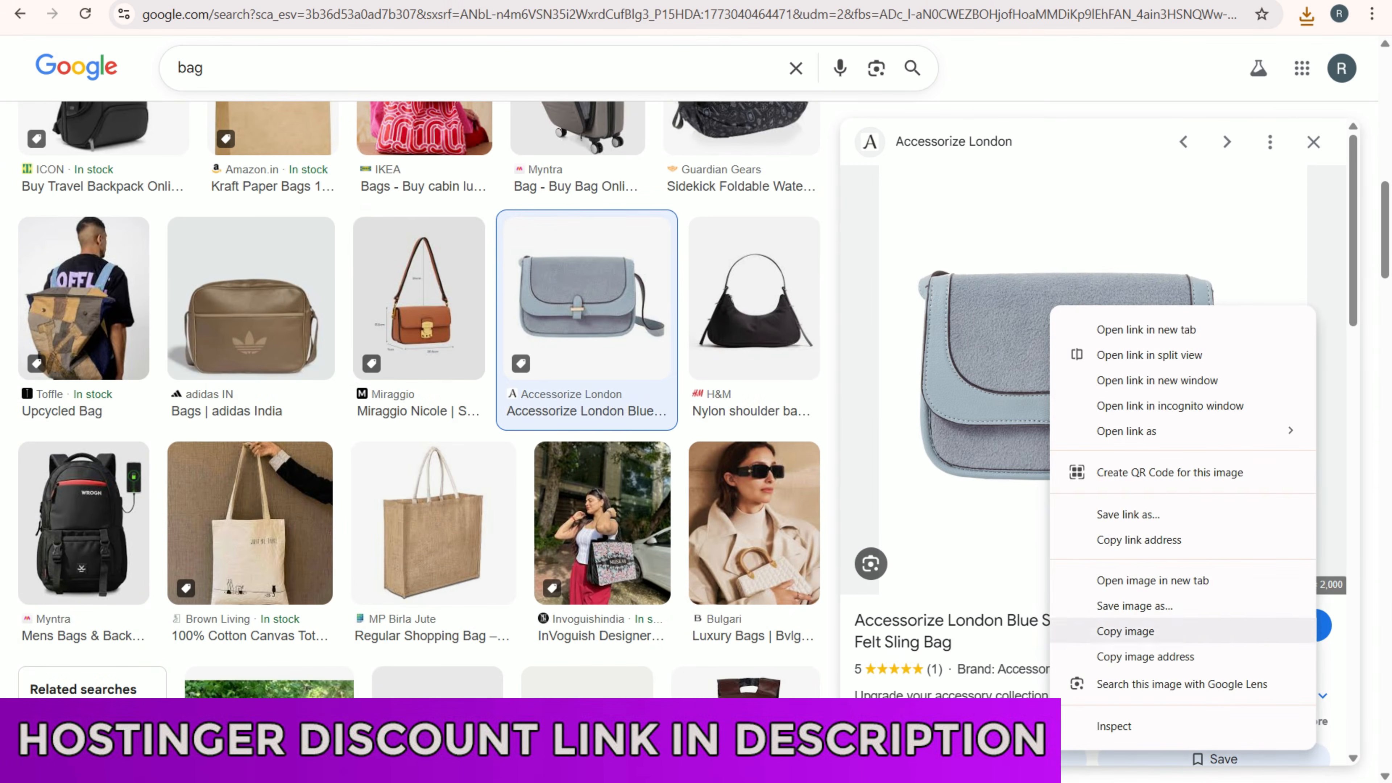
pyautogui.click(1134, 605)
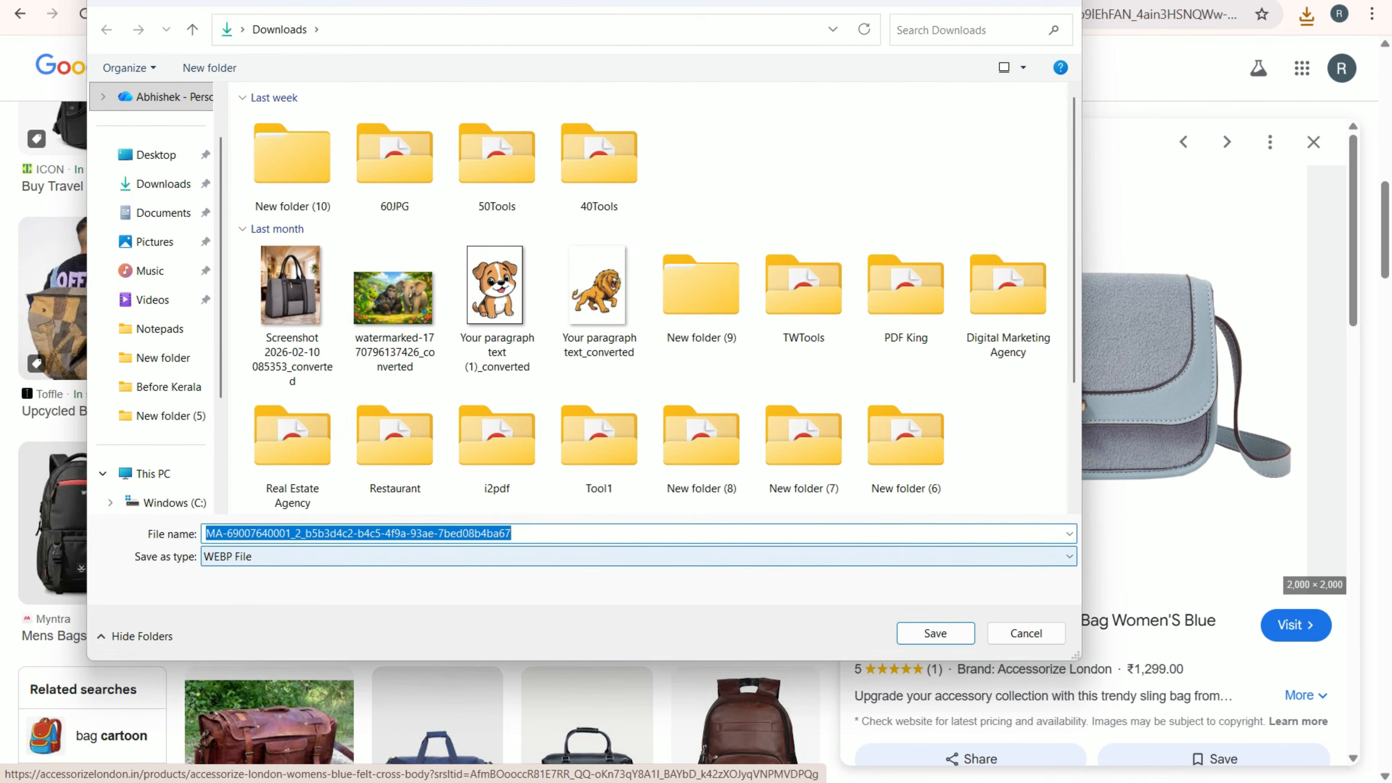
pyautogui.click(1026, 634)
pyautogui.scroll(-5, 437, 384)
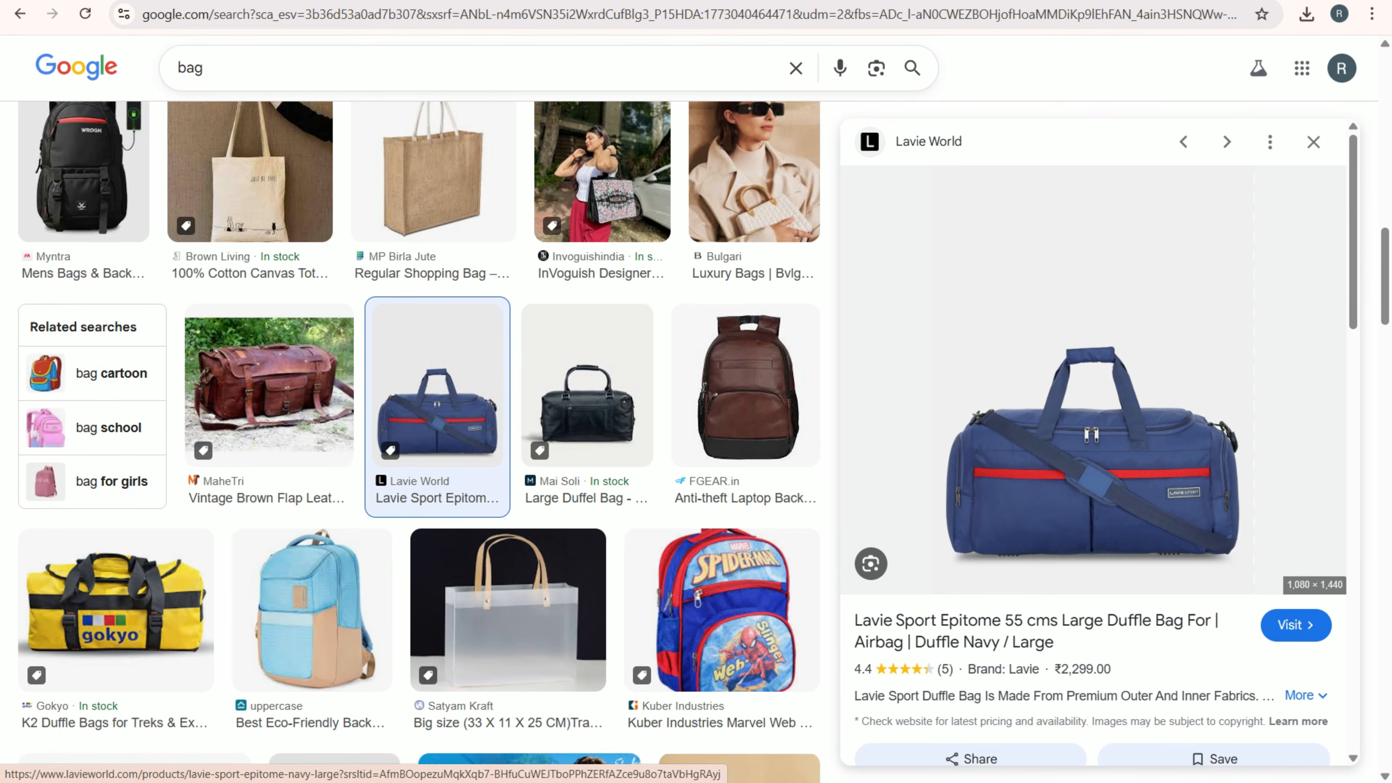
pyautogui.rightClick(915, 427)
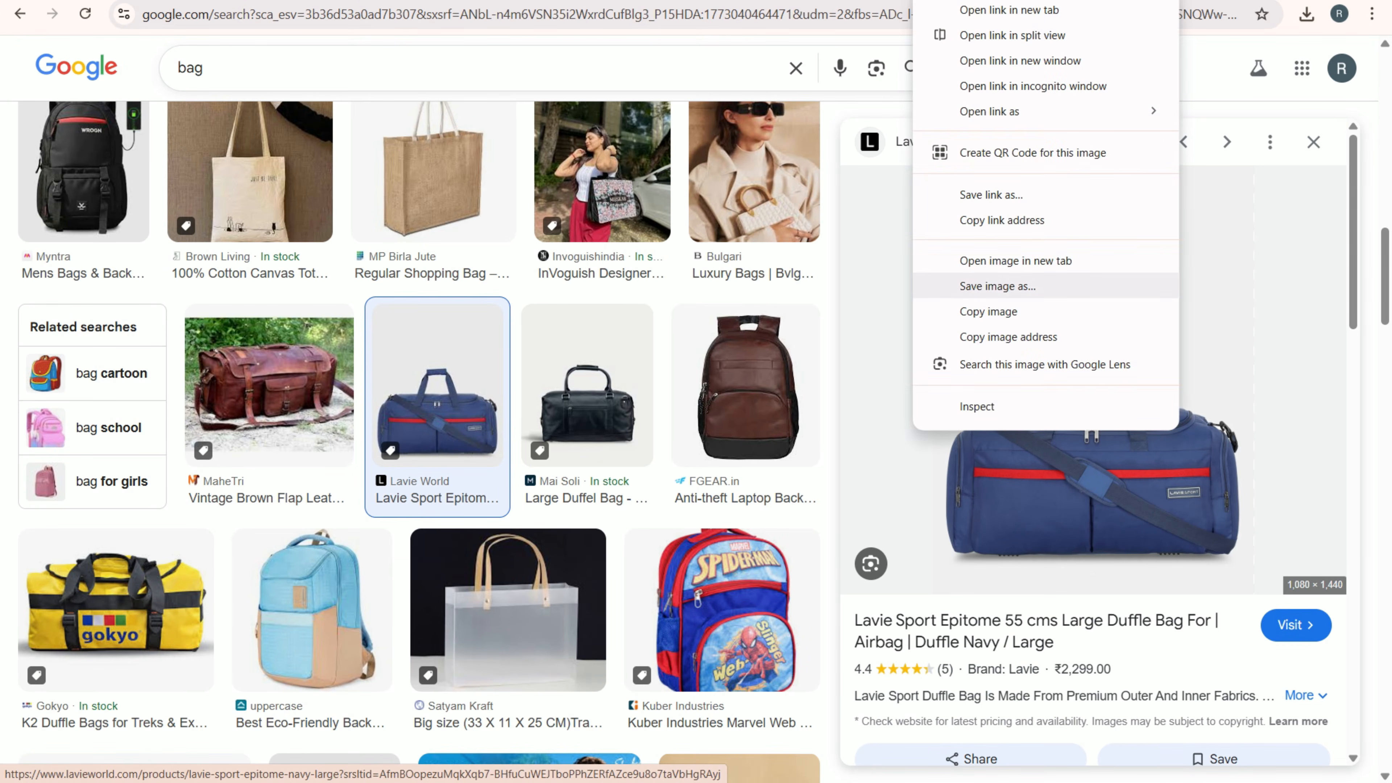
pyautogui.click(994, 285)
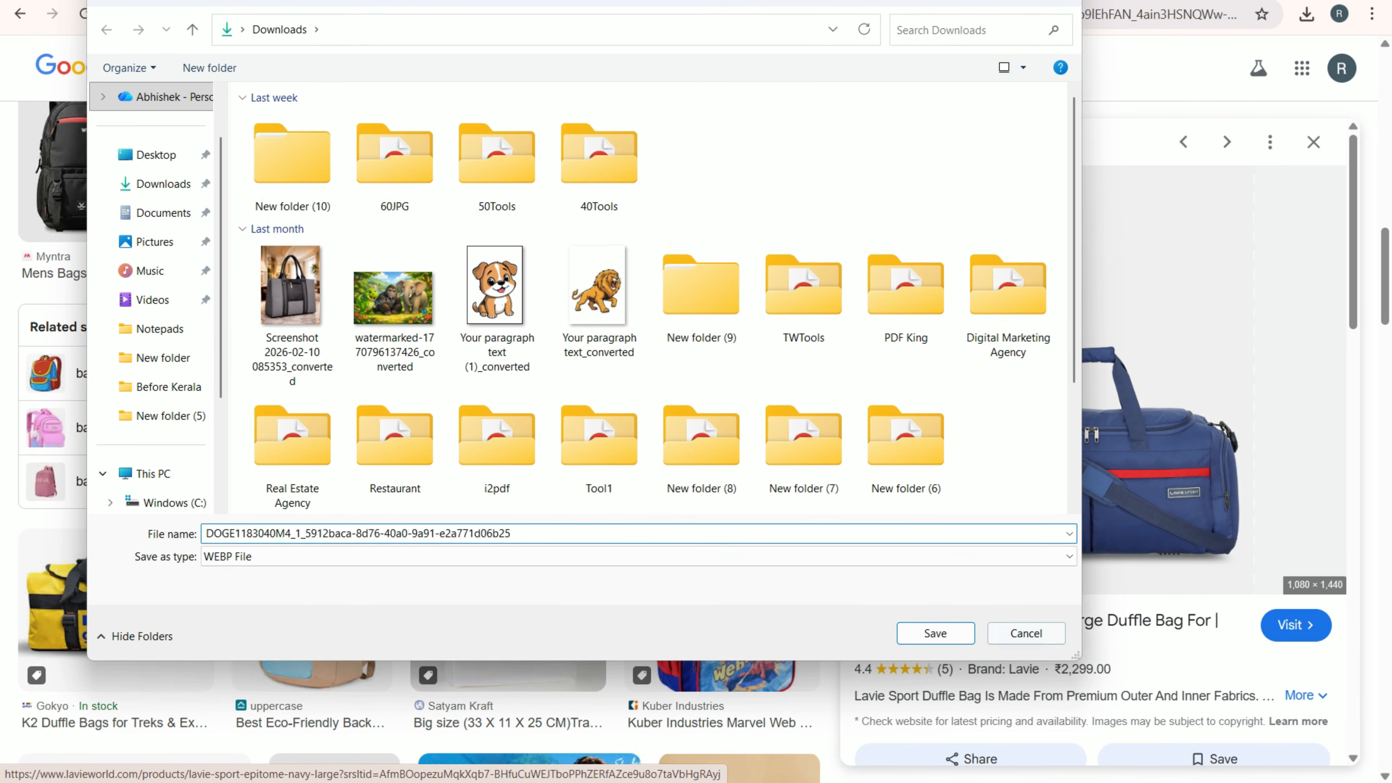
pyautogui.click(1026, 634)
# - Save the Accessorize London blue sling bag image to the Downloads folder as a WEBP file
pyautogui.scroll(6, 437, 406)
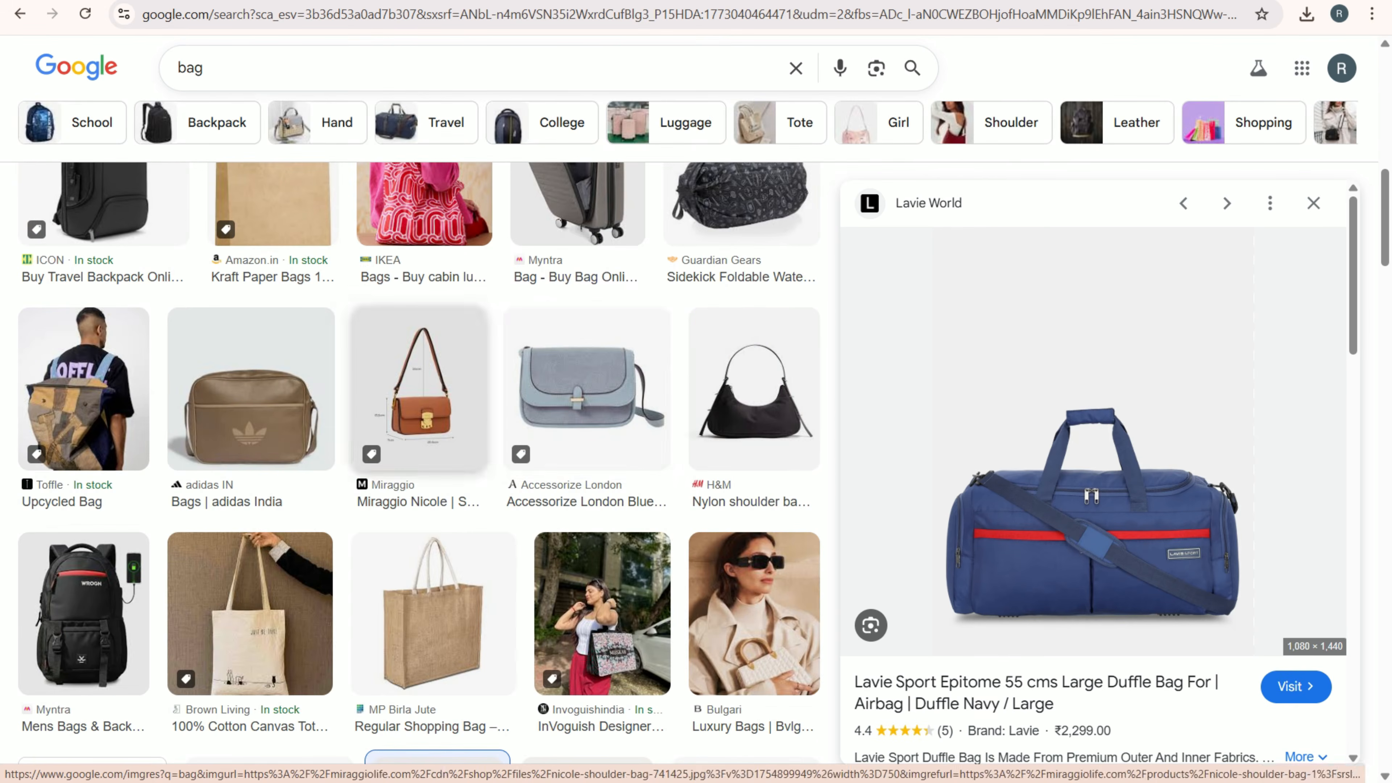
pyautogui.click(587, 397)
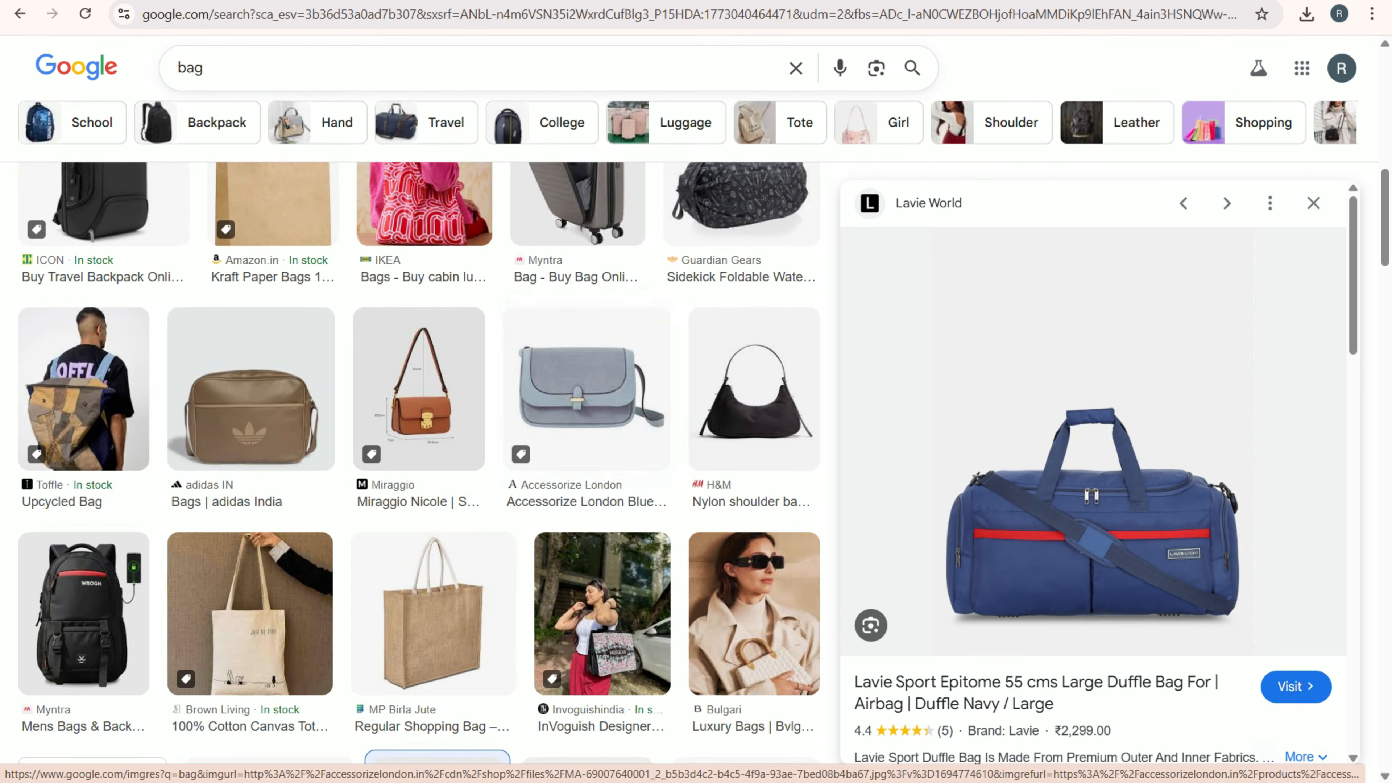
pyautogui.rightClick(1107, 340)
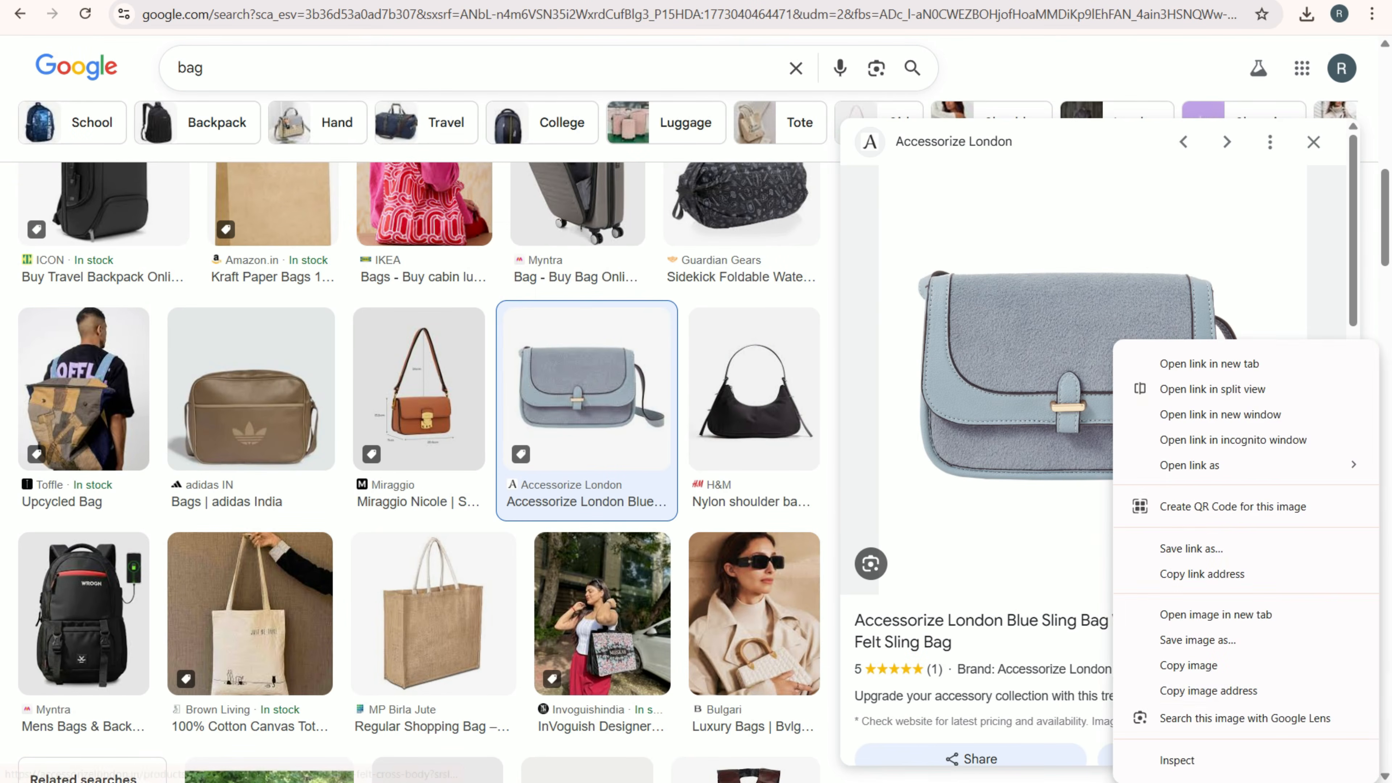
pyautogui.click(1172, 640)
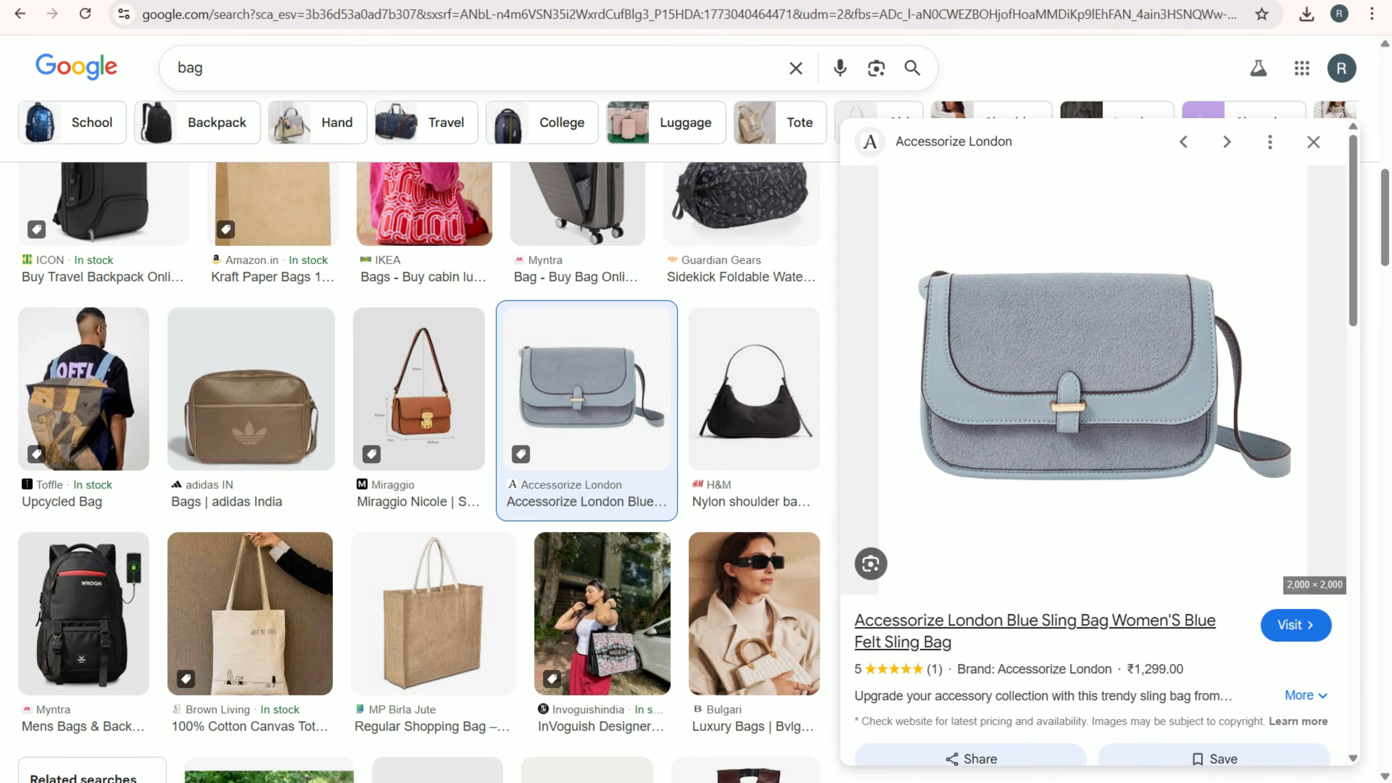
pyautogui.press('Return')
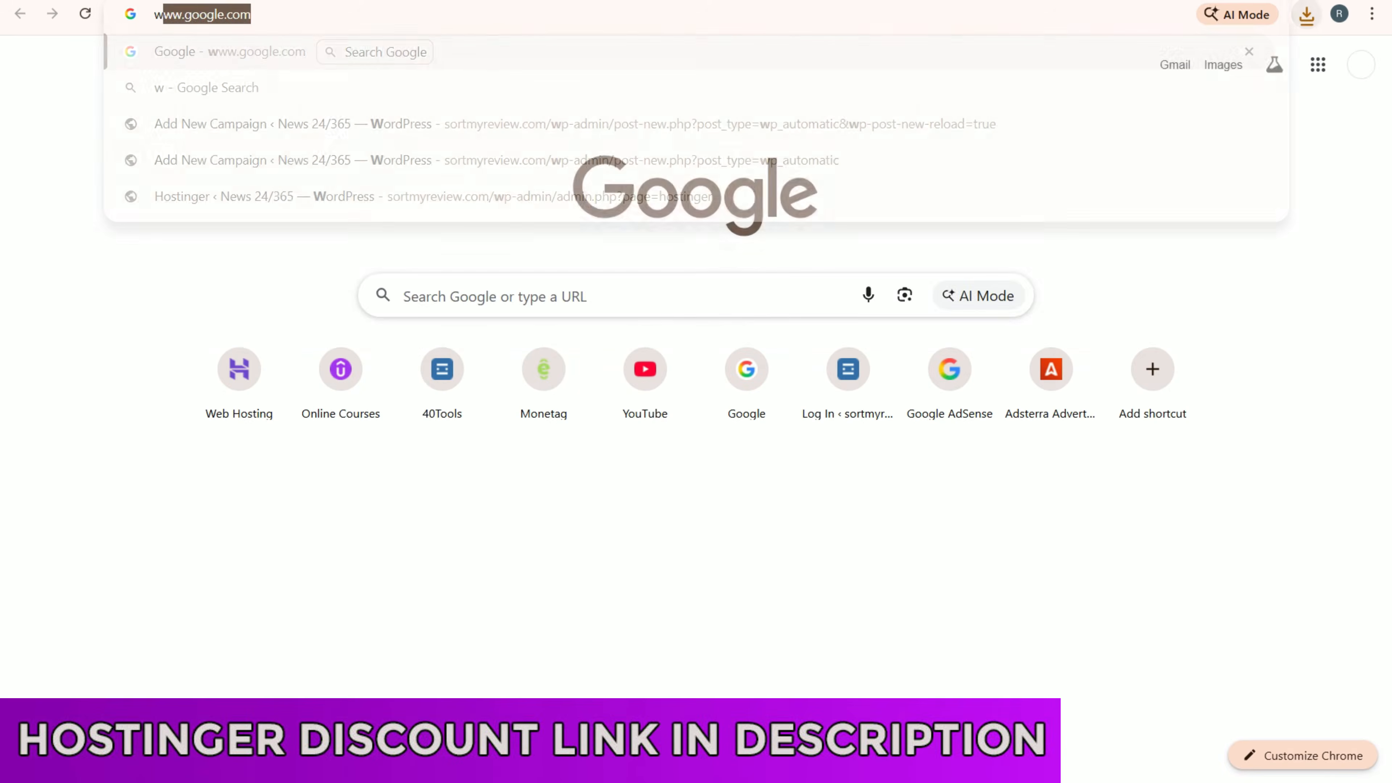
# - Search Google for "webp to jpg" in a new tab and open iLoveIMG's WEBP to JPG converter
pyautogui.write('eb')
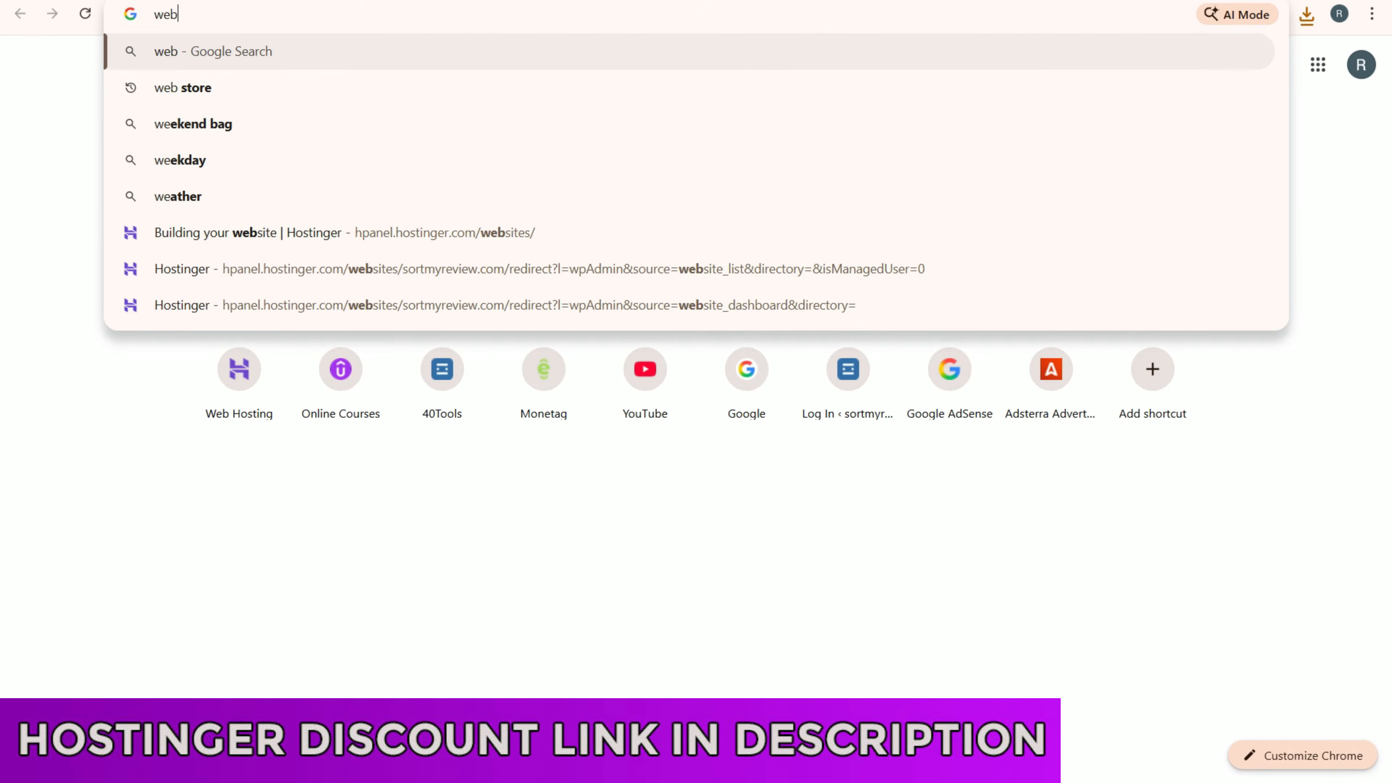
pyautogui.write('p to jpg')
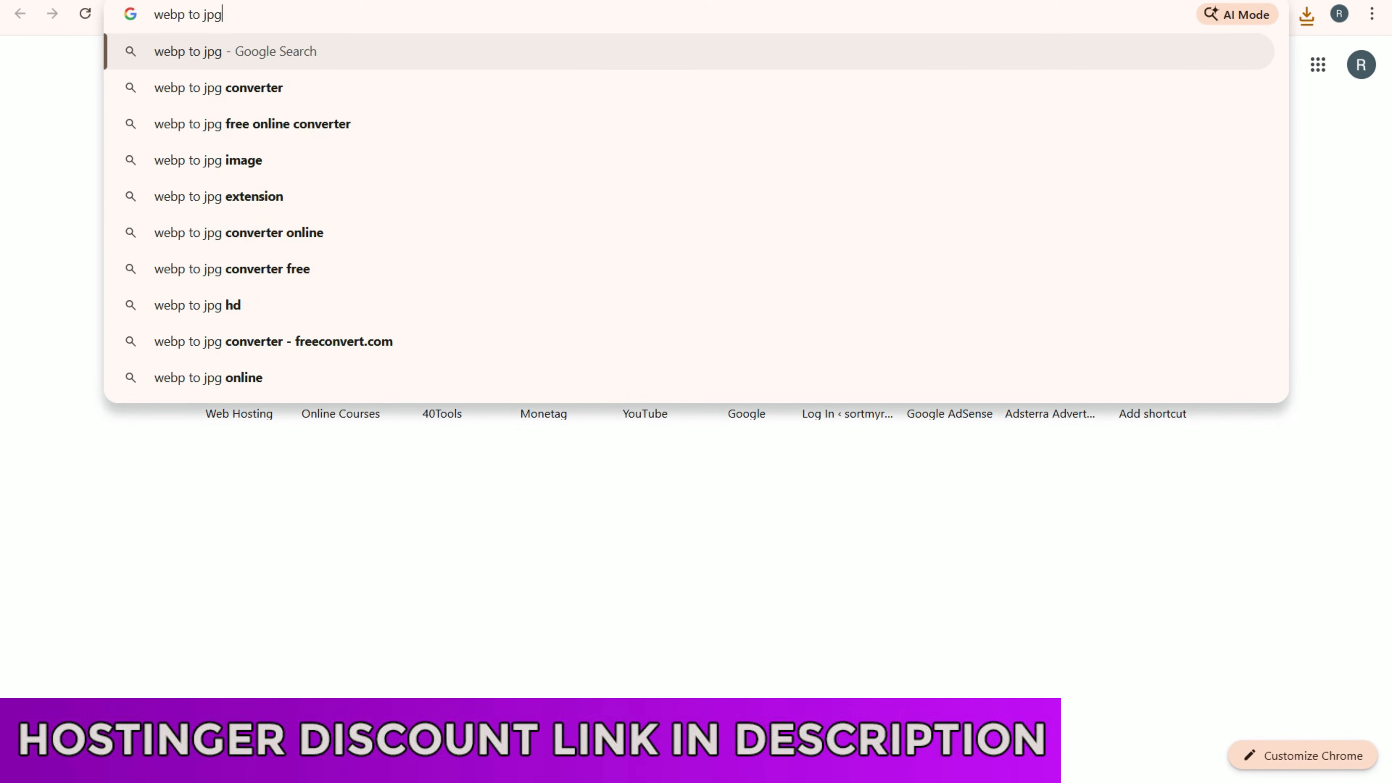
pyautogui.press('Return')
pyautogui.click(338, 237)
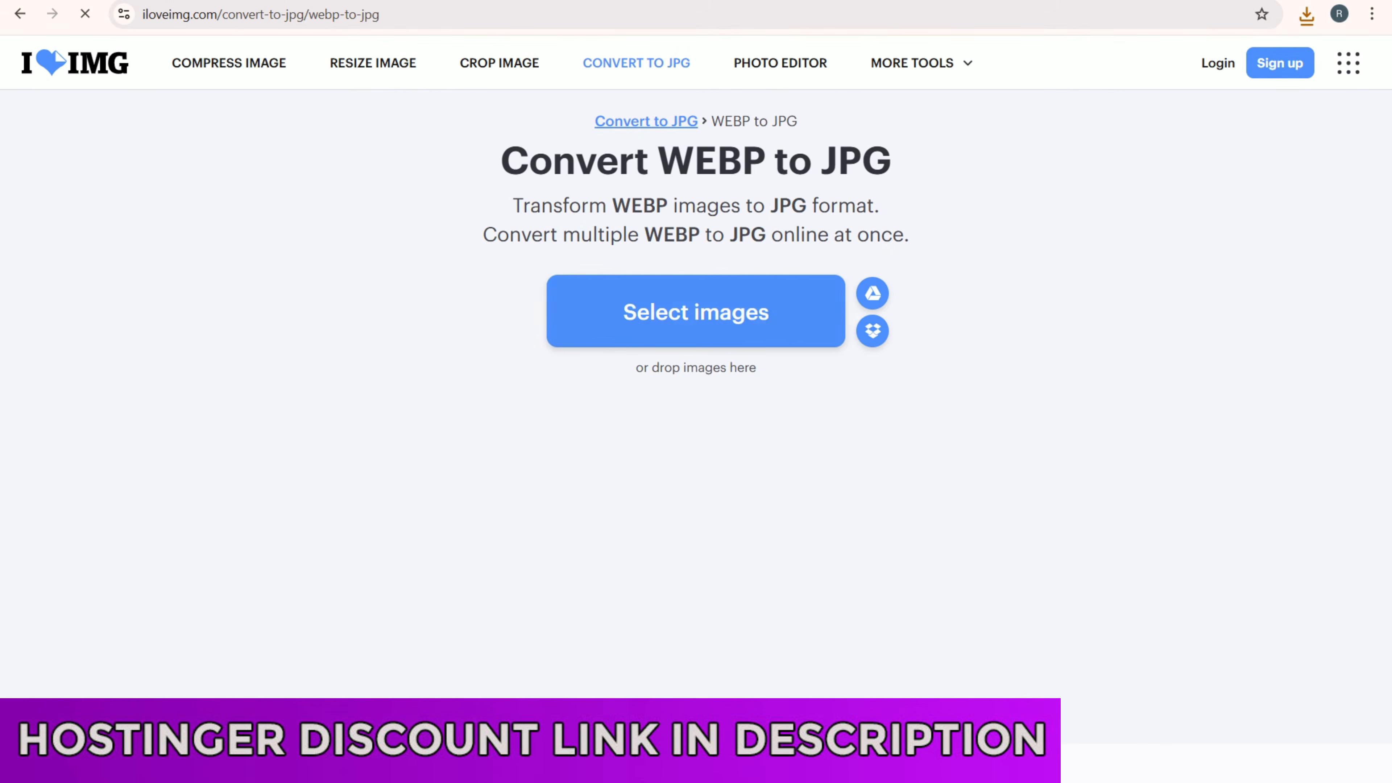
# - Convert the blue sling bag WEBP image from Downloads to JPG, and return to the Pomelli photoshoot tab
pyautogui.click(696, 312)
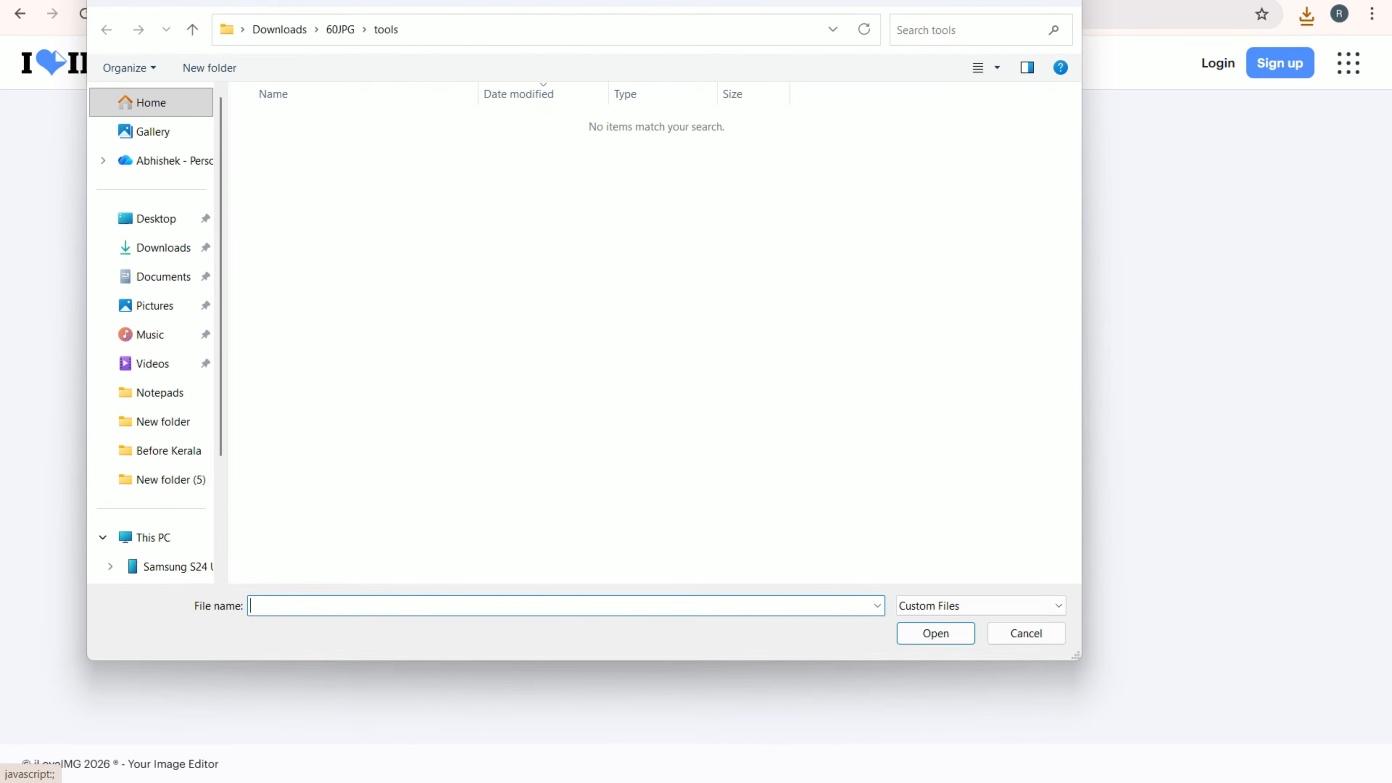
pyautogui.click(164, 248)
pyautogui.scroll(5, 292, 208)
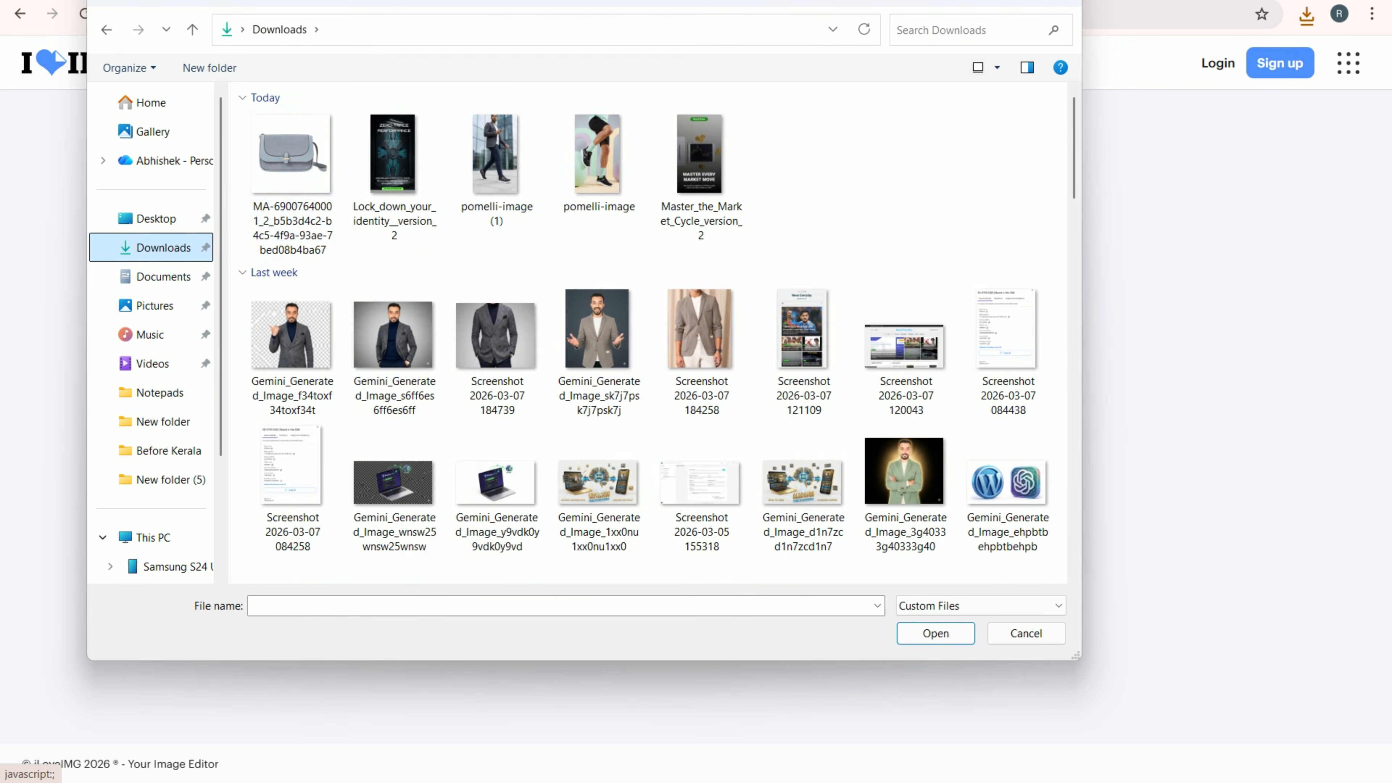
pyautogui.click(293, 192)
pyautogui.doubleClick(293, 164)
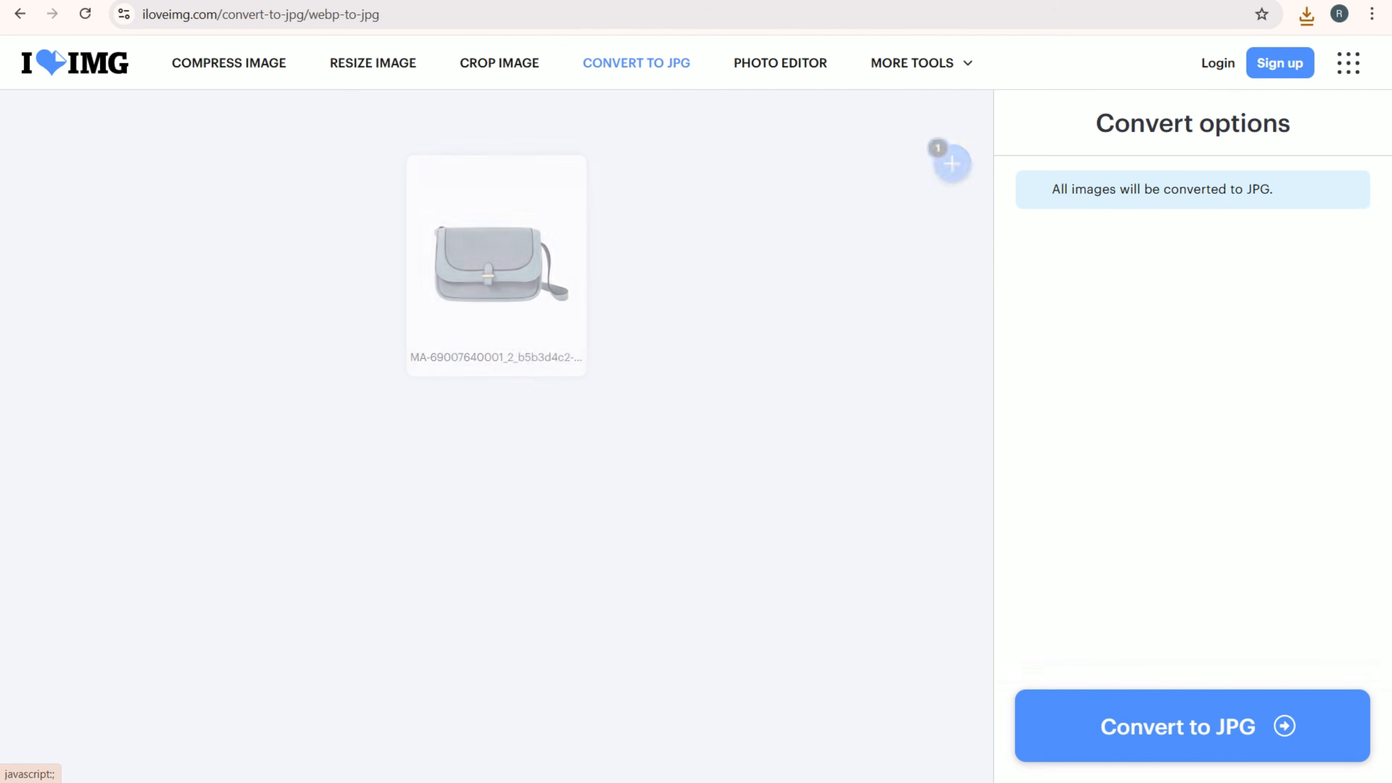
pyautogui.click(1192, 726)
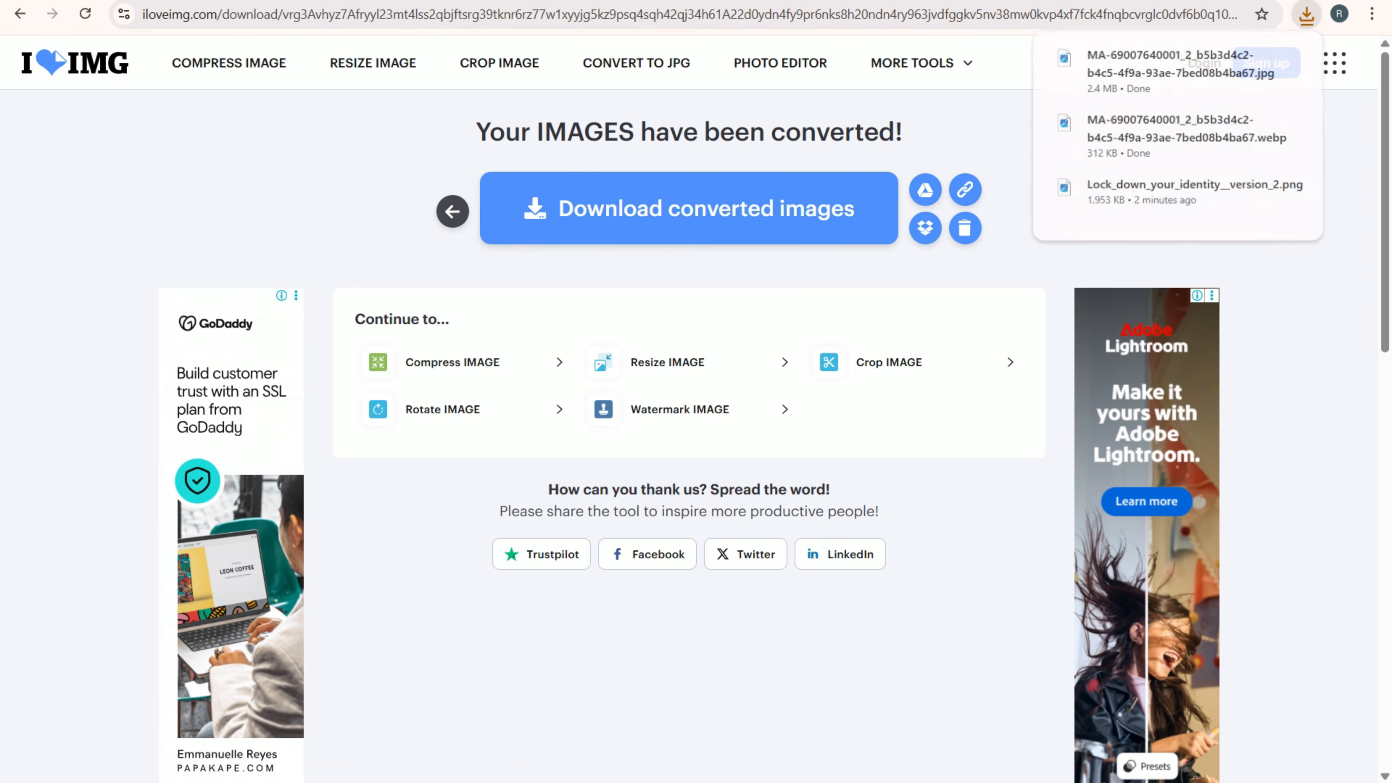
pyautogui.hotkey('ctrl', 'Tab')
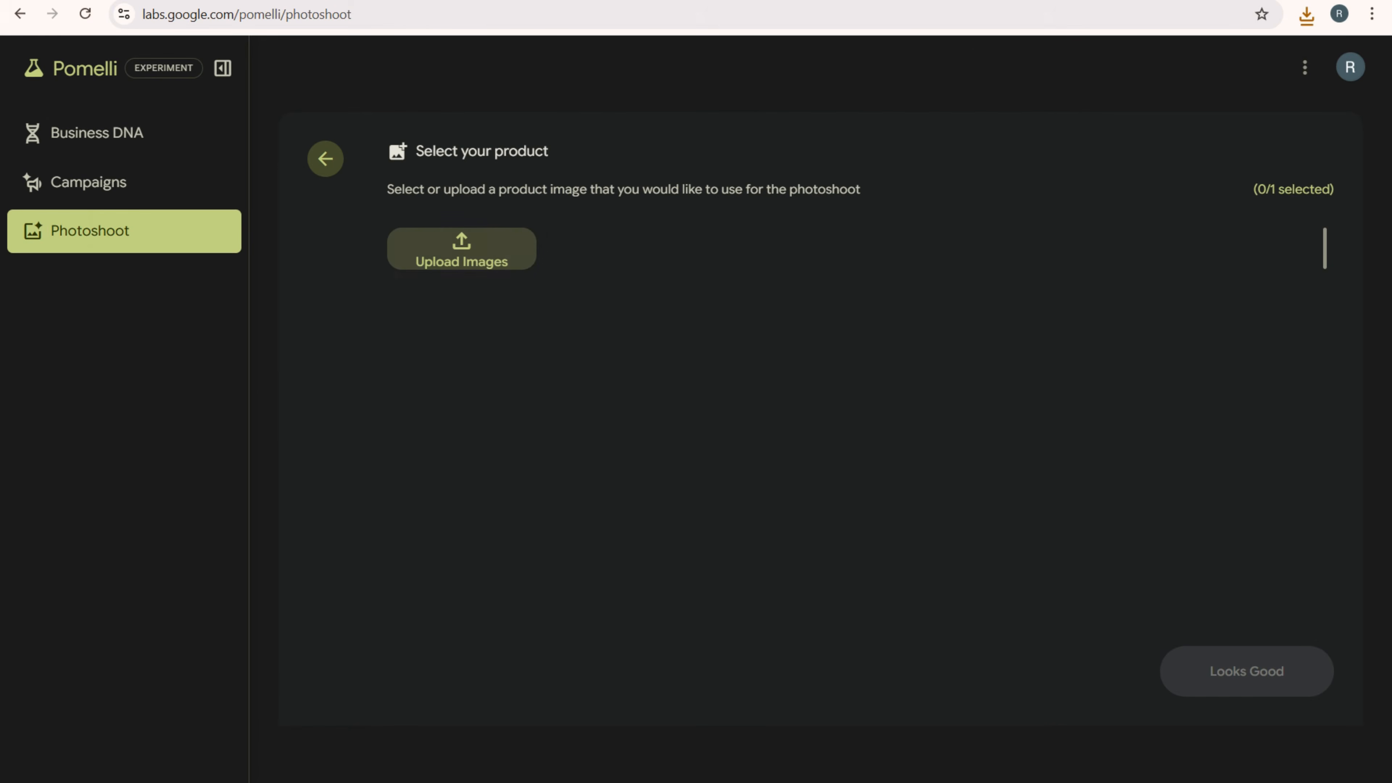
# - Upload the converted blue sling bag JPG from Downloads as the product image and create the photoshoot with the preselected templates
pyautogui.click(462, 249)
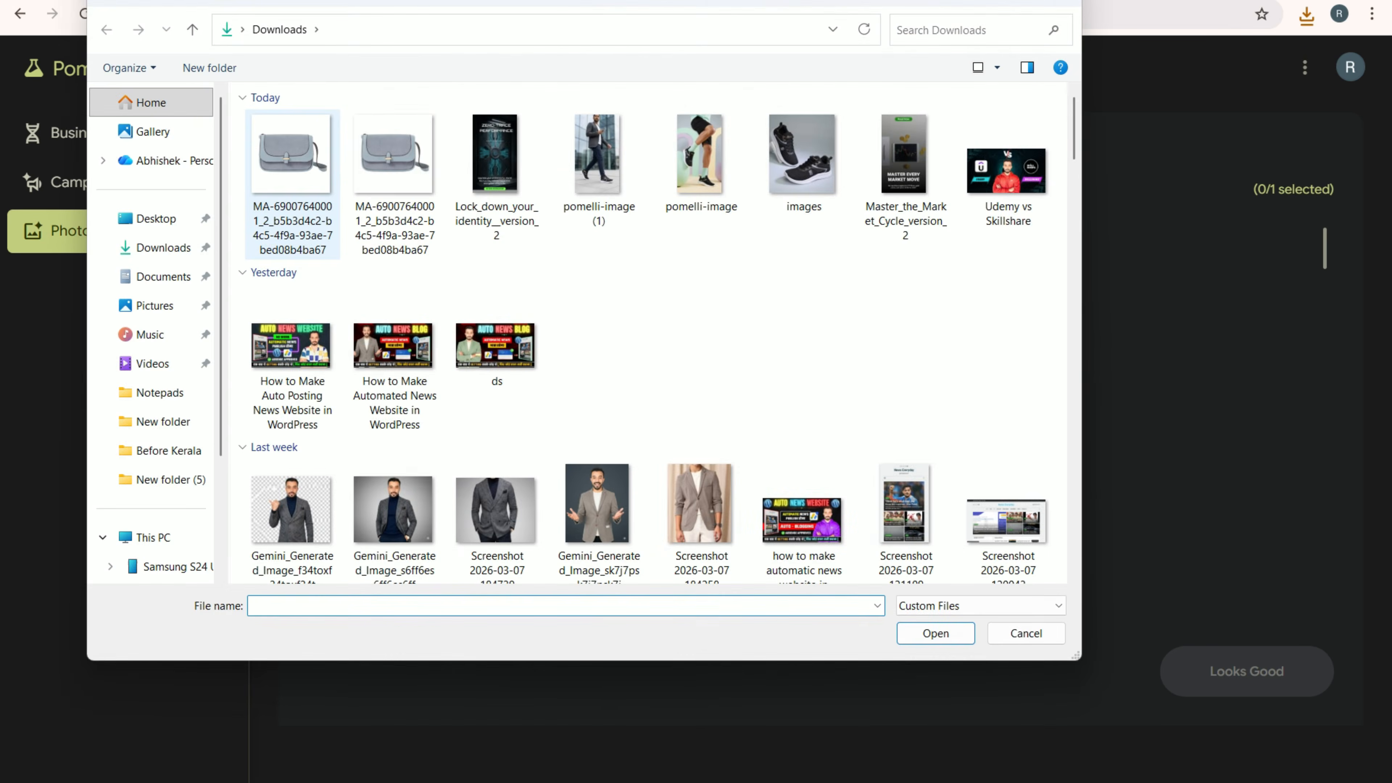
pyautogui.click(495, 159)
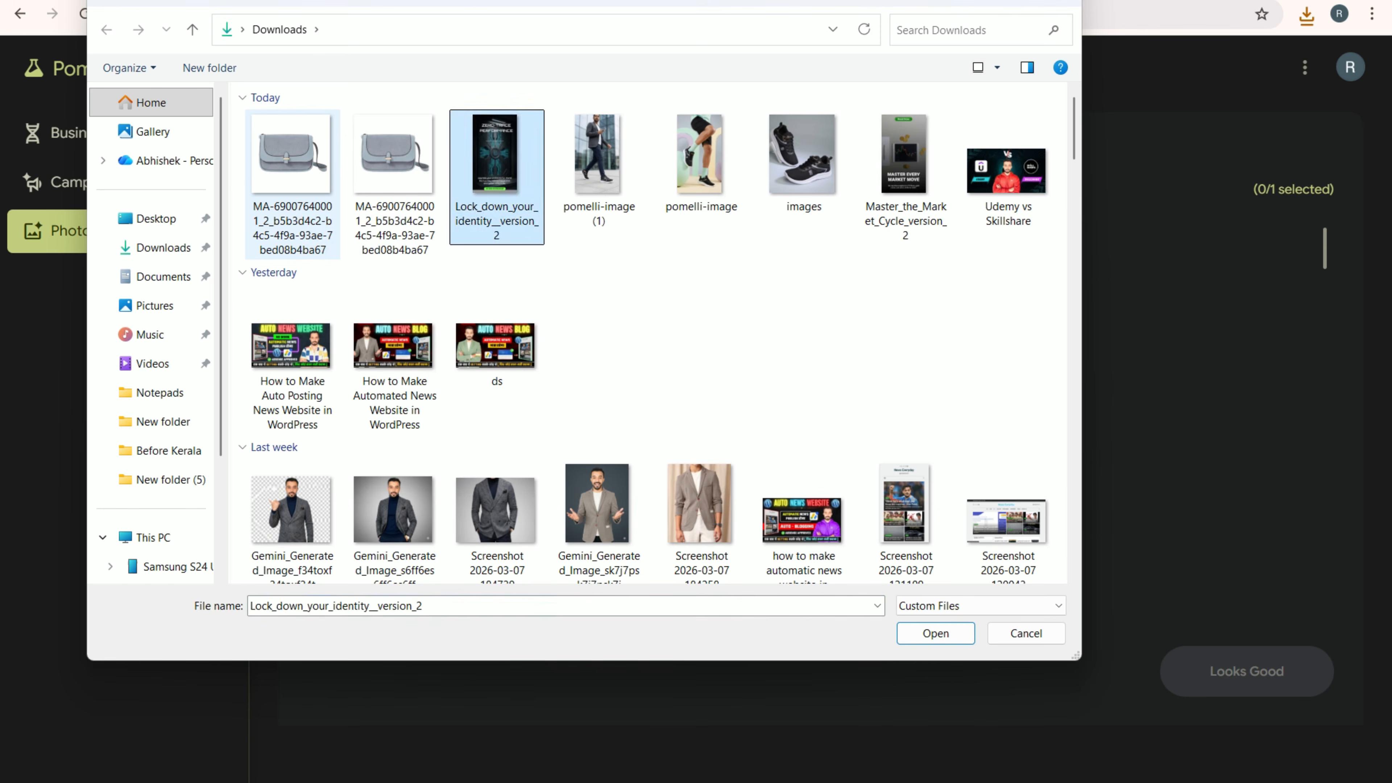
pyautogui.click(293, 159)
pyautogui.click(936, 633)
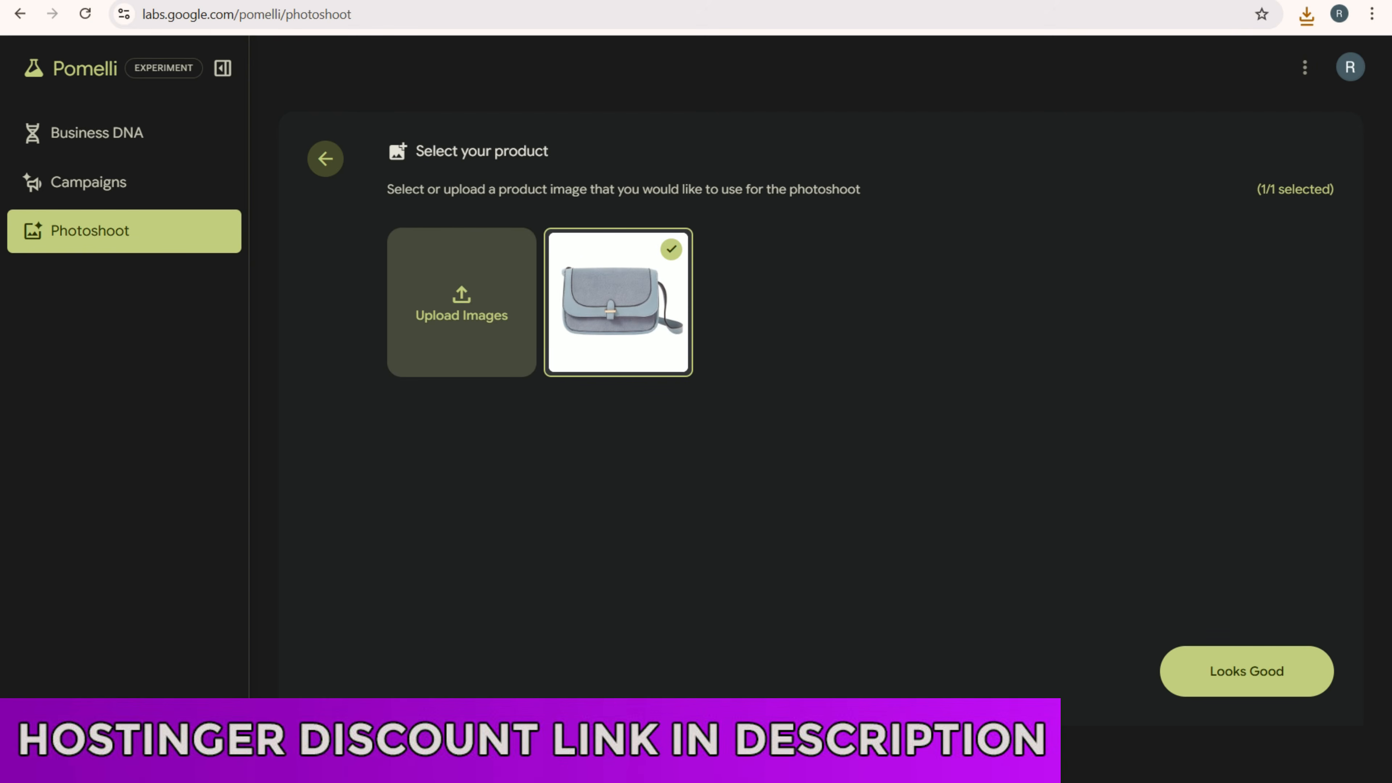
pyautogui.click(1247, 671)
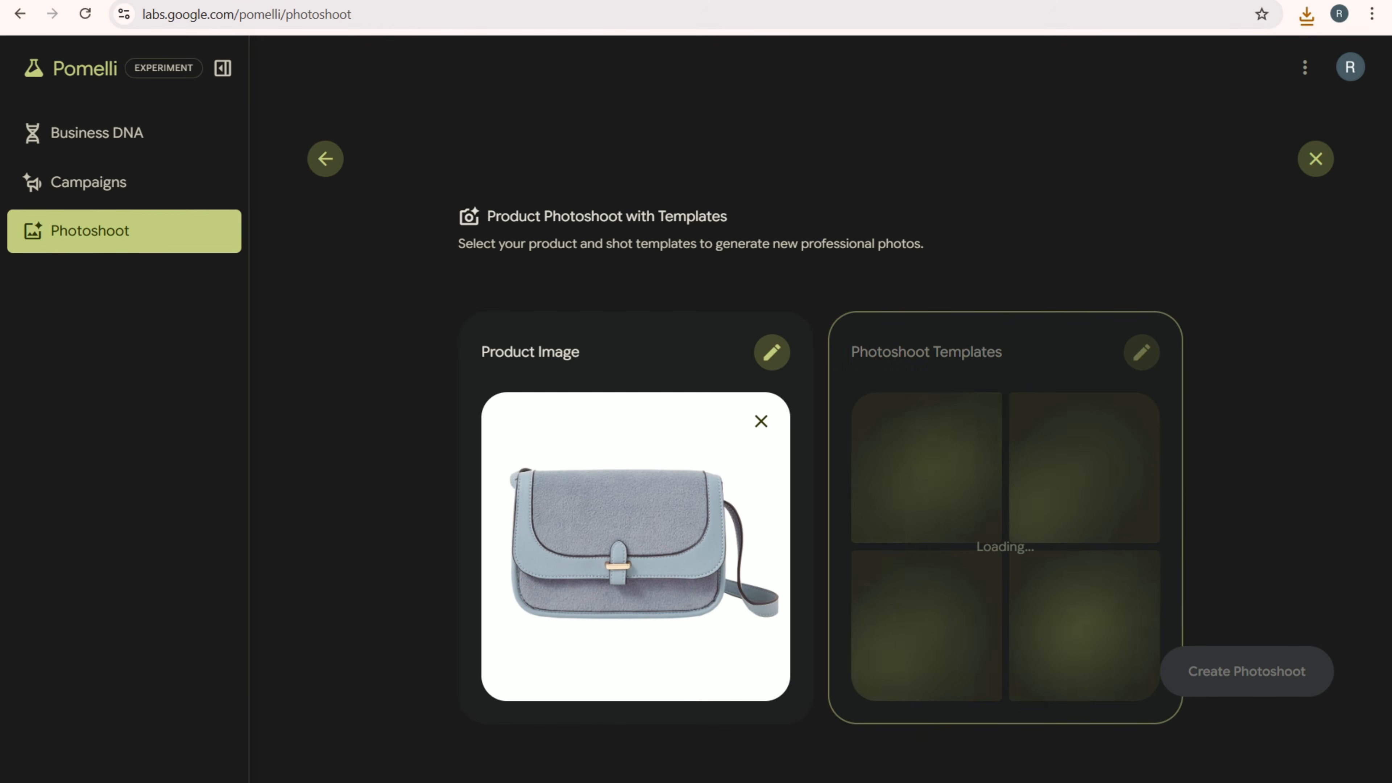
pyautogui.click(1244, 672)
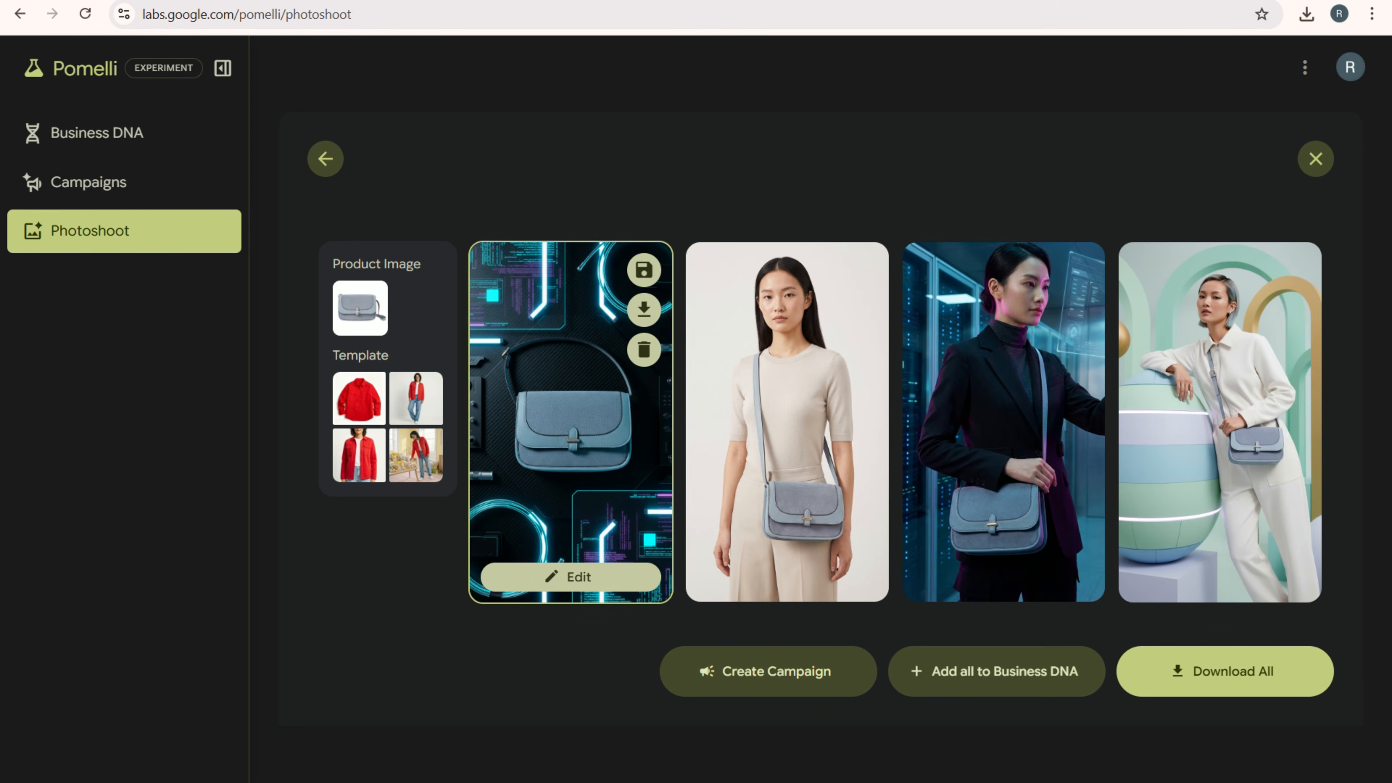
# - Open the generated bag photo with the neon tech background for editing, and review the 40Tools home page for its style
pyautogui.click(571, 576)
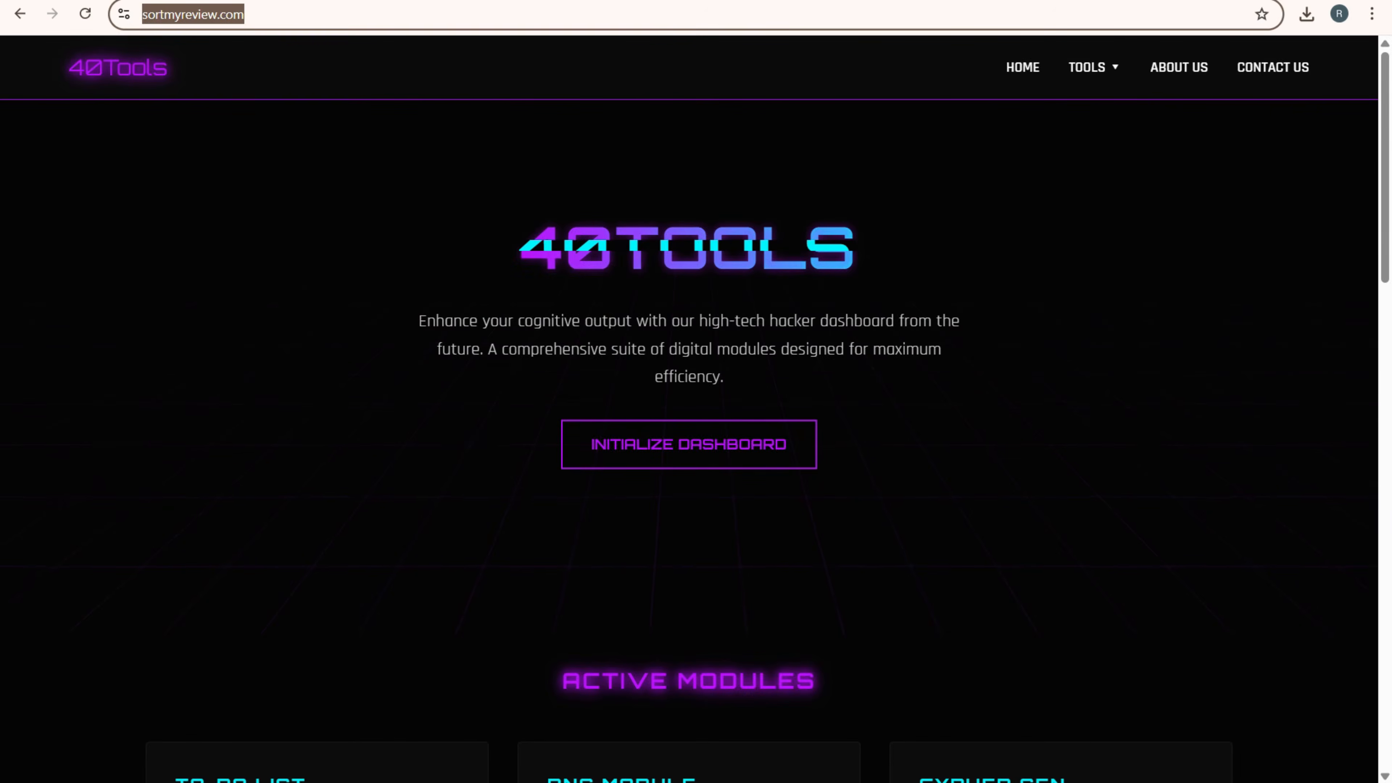
pyautogui.scroll(-13, 689, 408)
pyautogui.scroll(13, 689, 408)
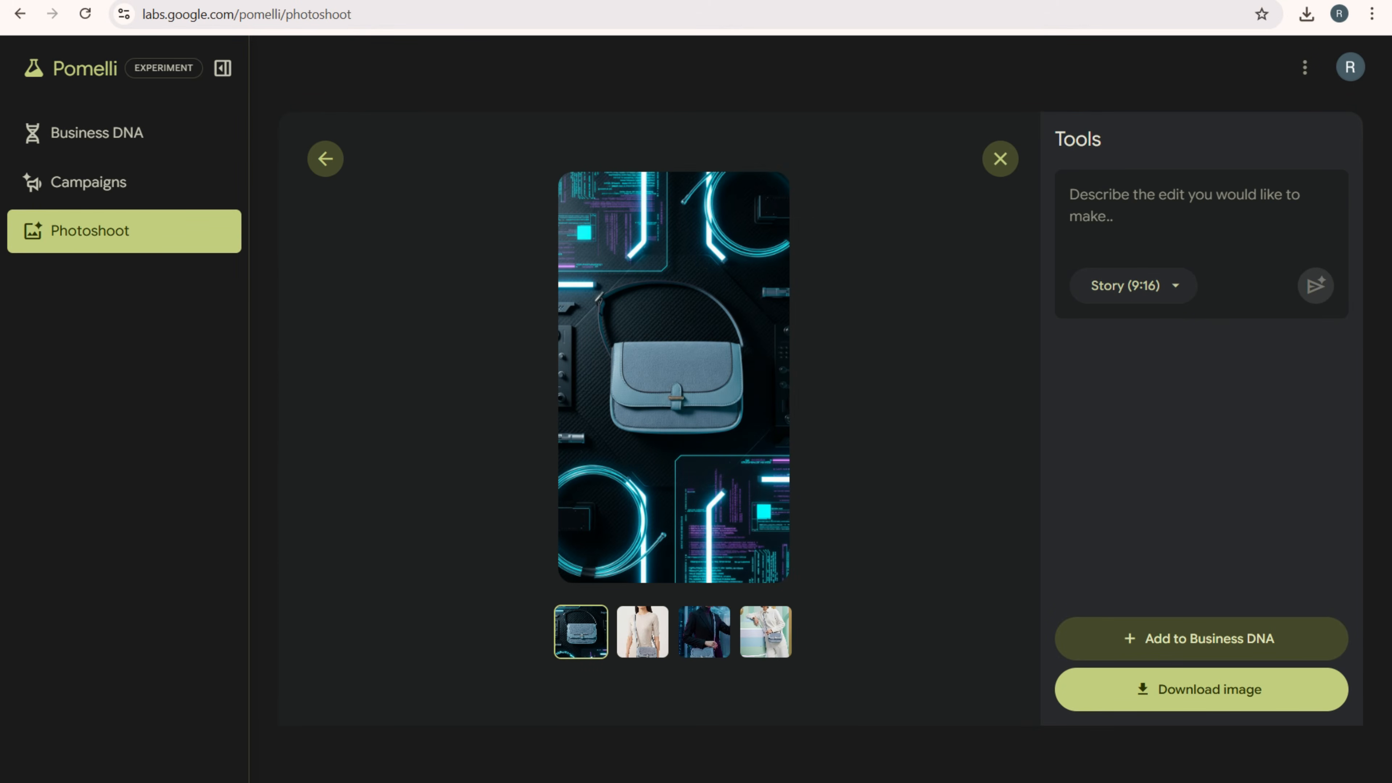
# - Look through the other generated bag photos and download the one with the black-blazer model in the server room
pyautogui.click(642, 631)
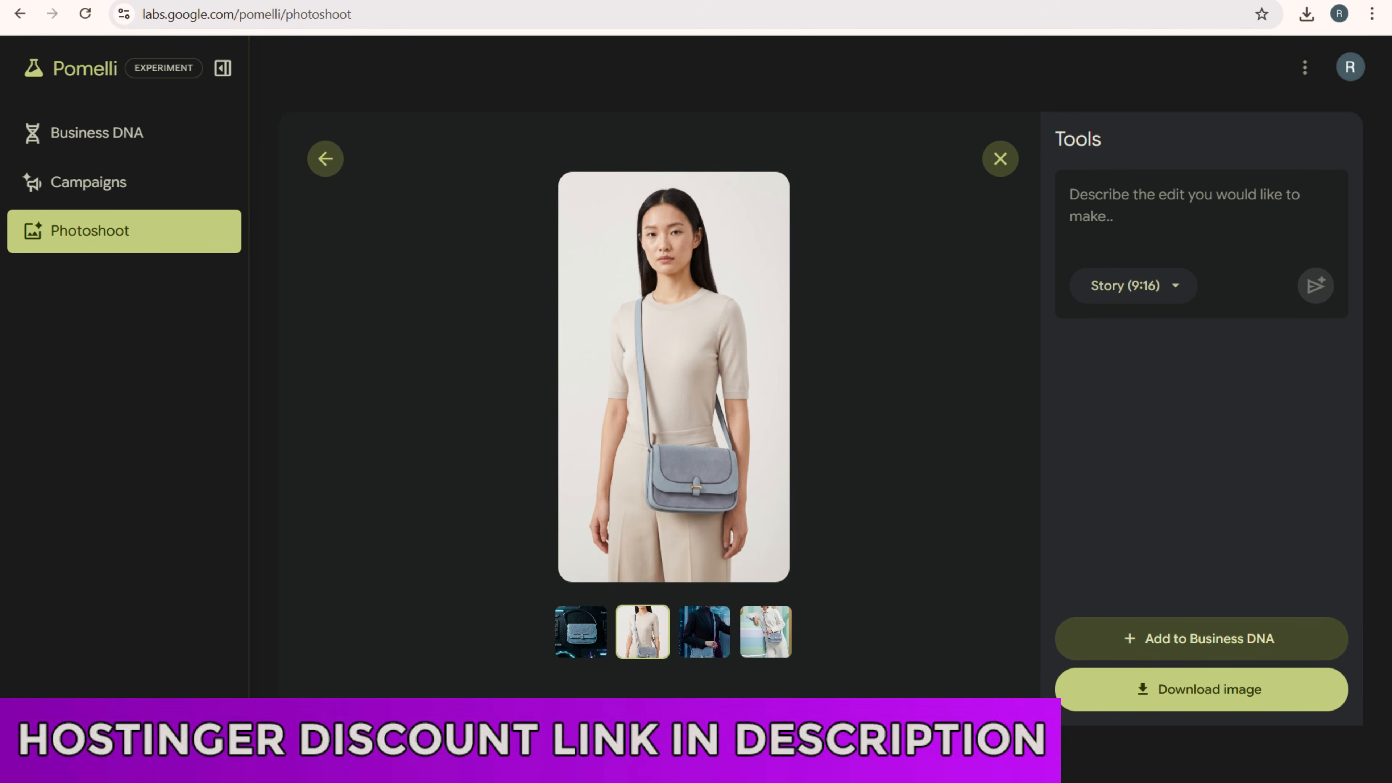
pyautogui.click(705, 632)
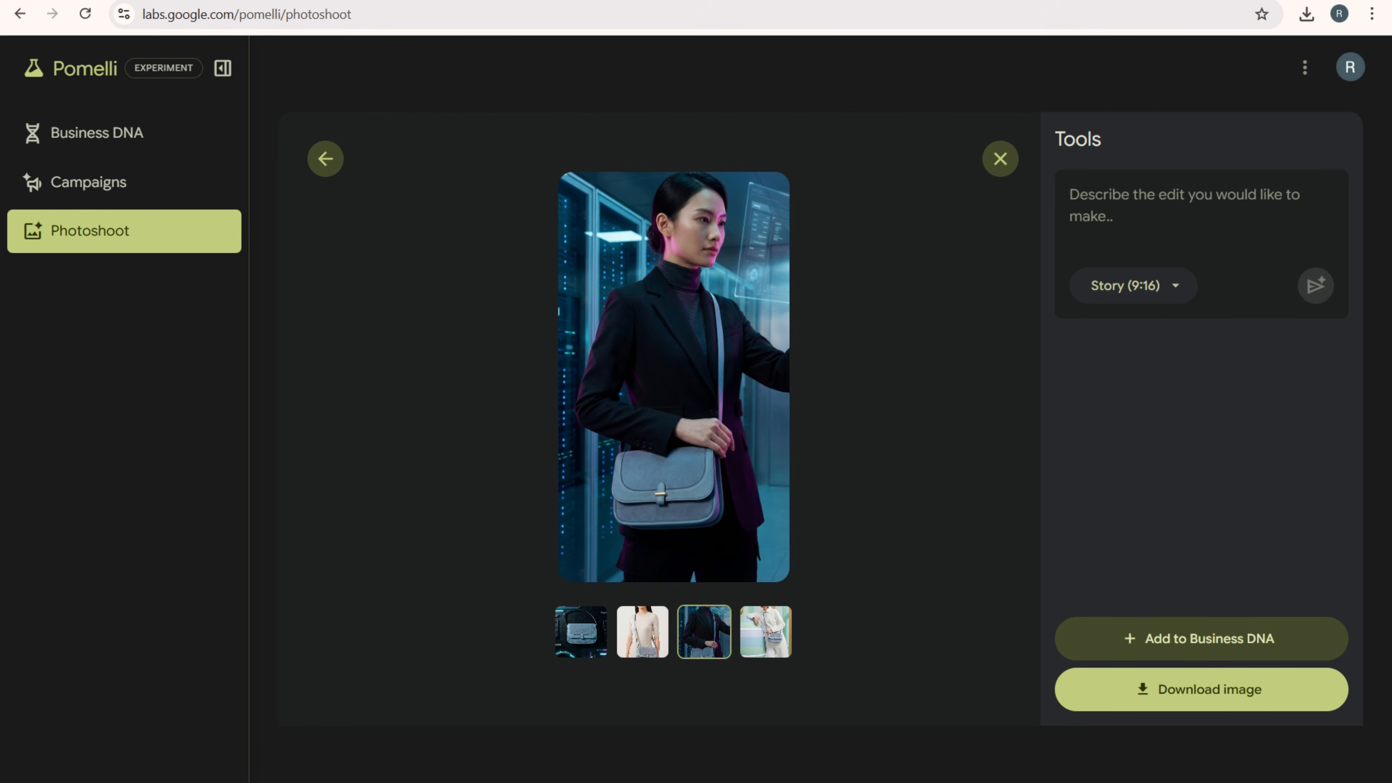
pyautogui.click(765, 632)
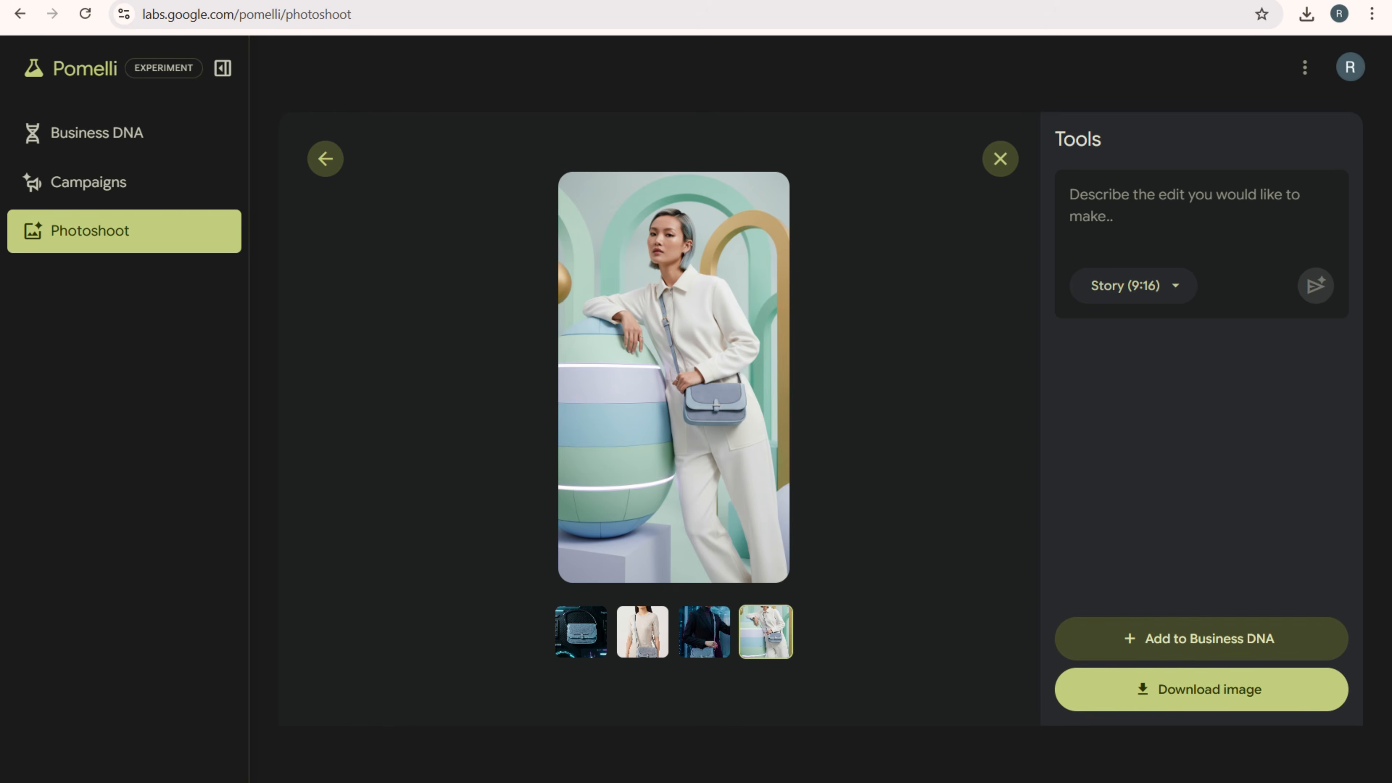
pyautogui.click(704, 632)
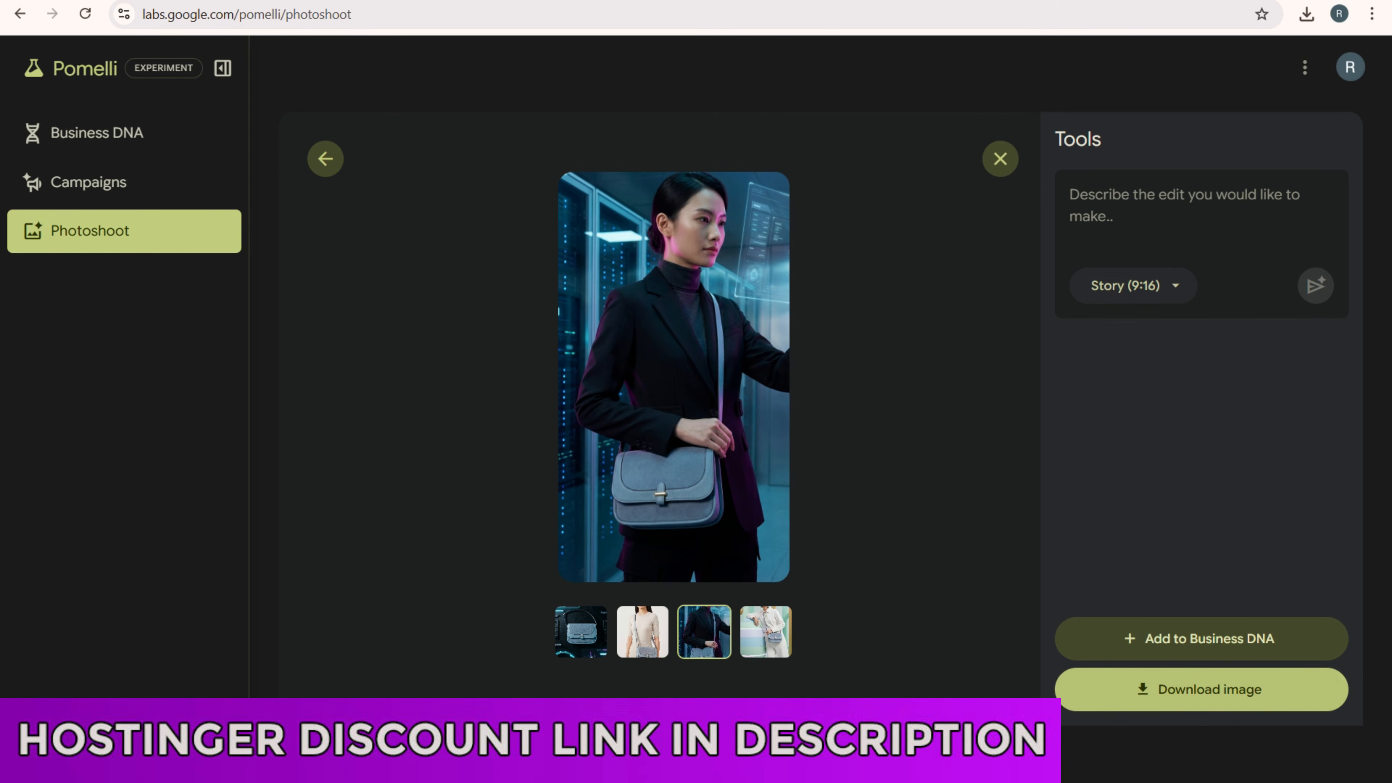
pyautogui.click(1201, 689)
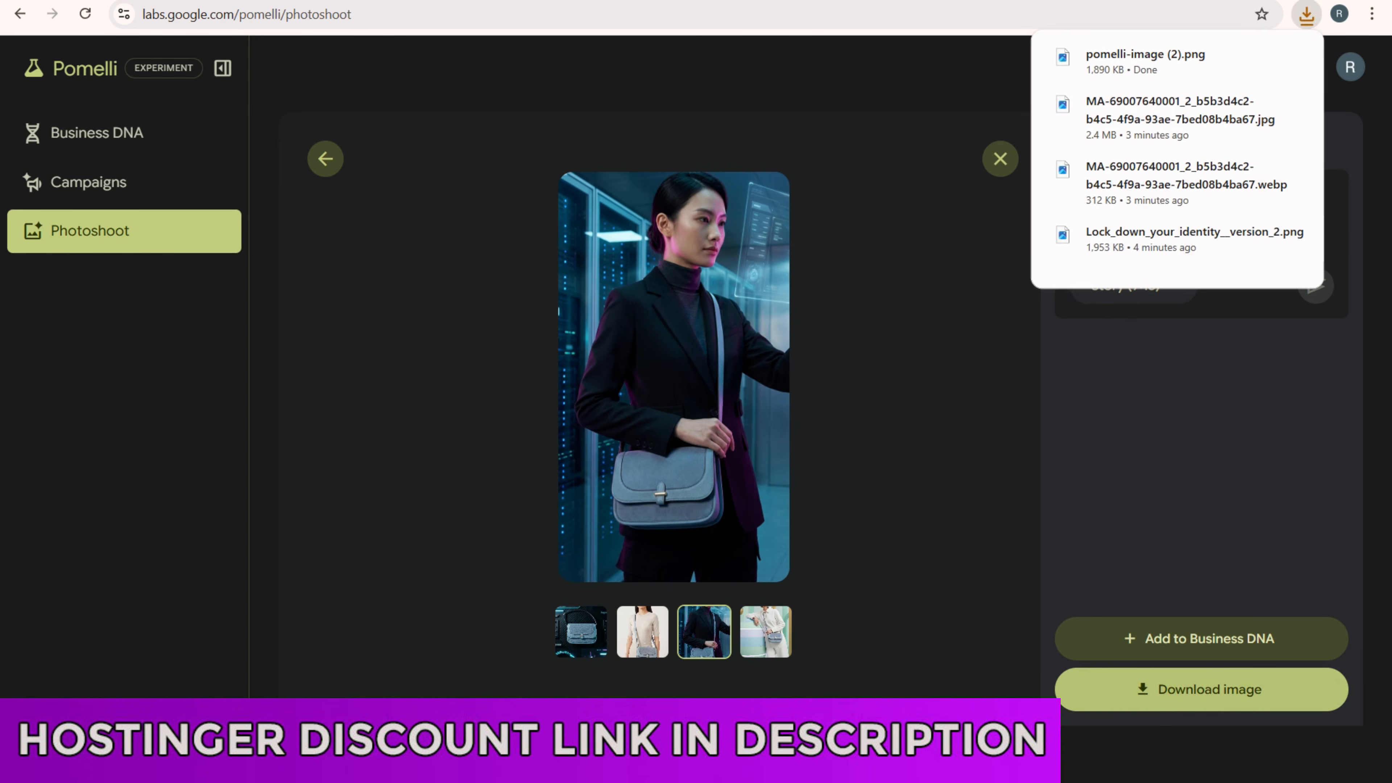